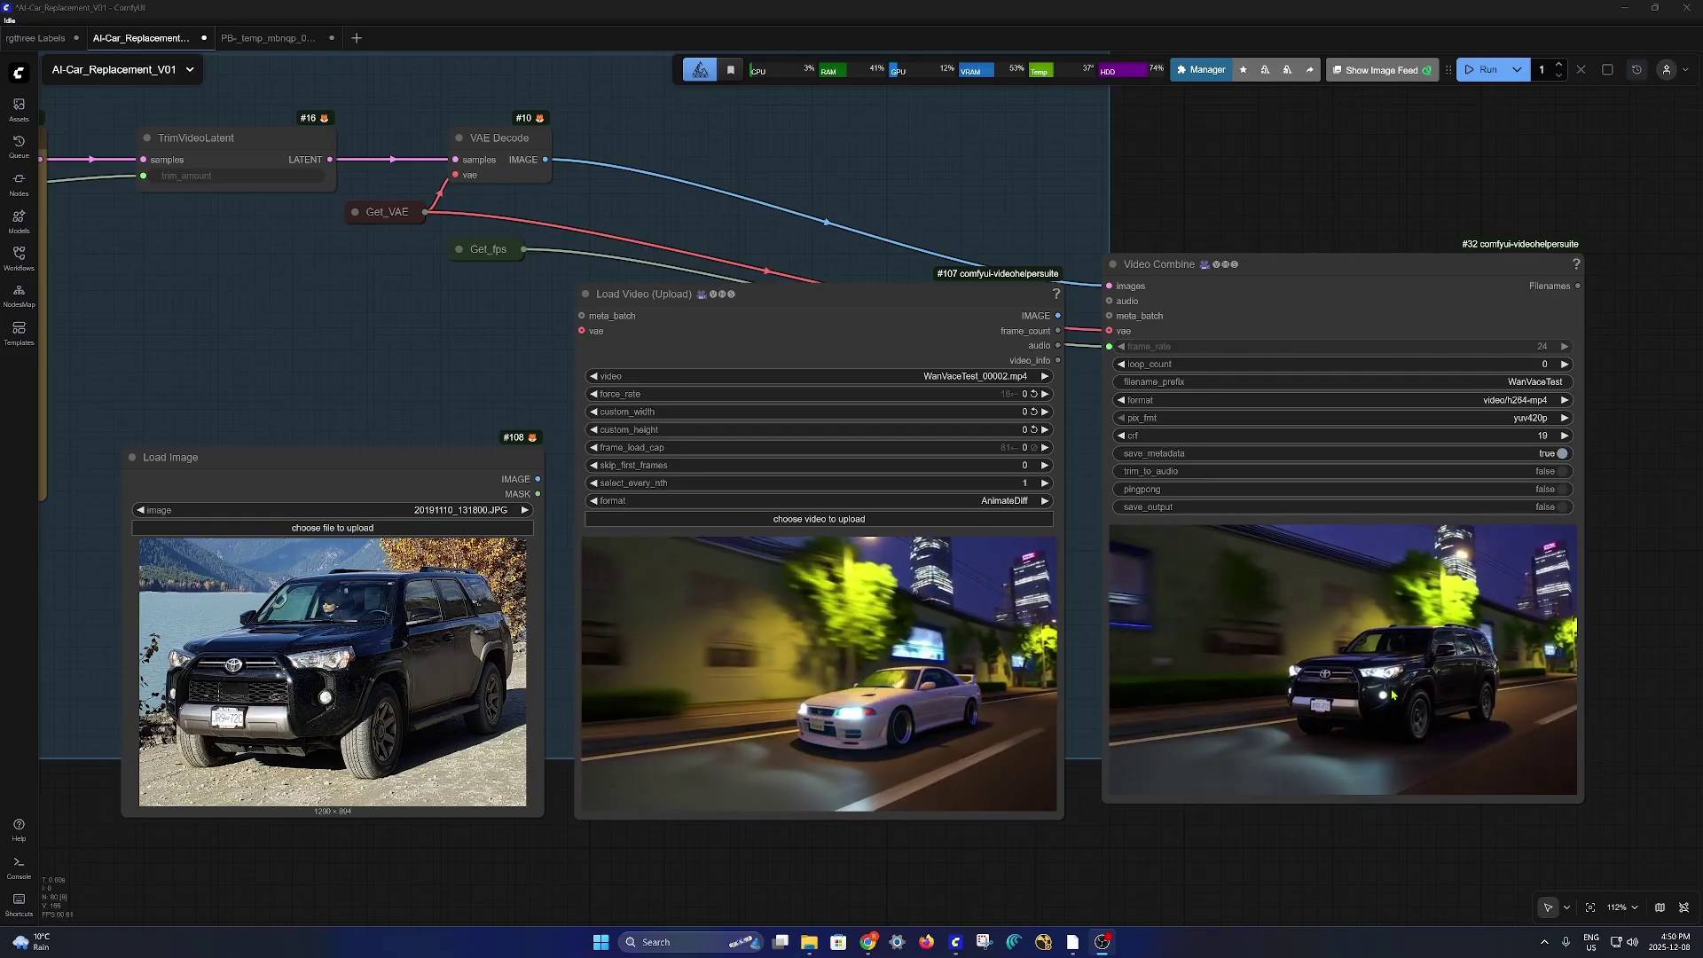
Step: Switch to the PB-_temp_mbnqp_00001_ workflow and look over the layout of its single-frame compositing groups
click(276, 38)
scroll(1011, 577, down, 16)
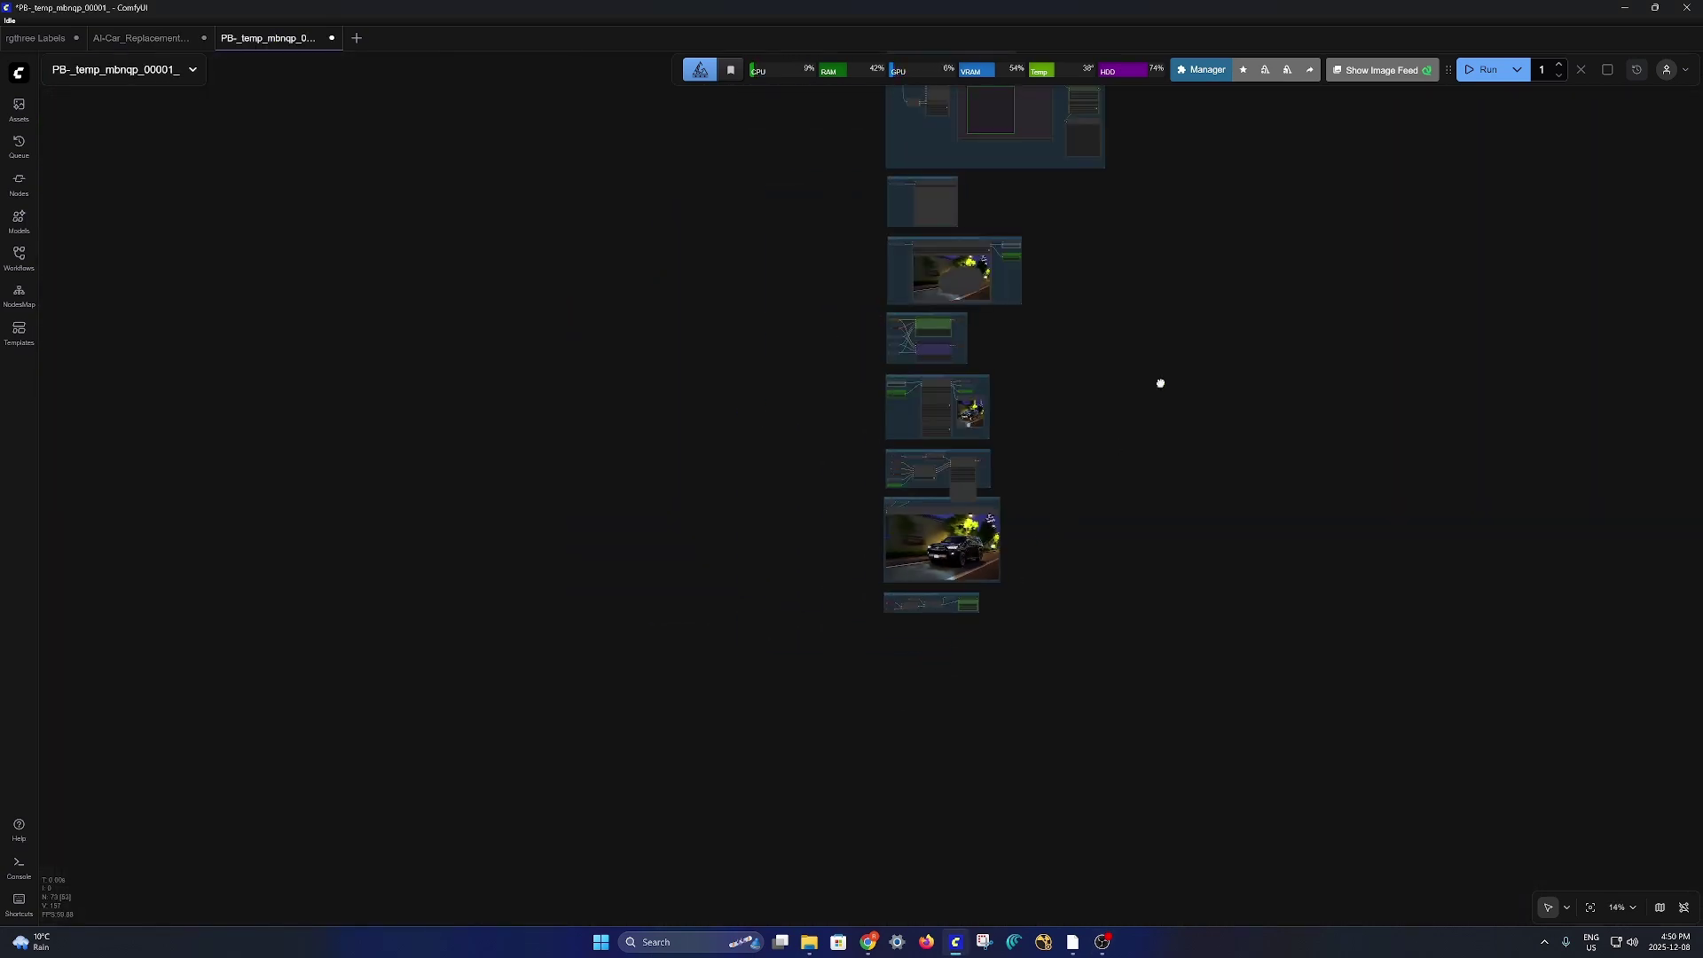
drag(1241, 121, 1080, 567)
scroll(908, 403, up, 15)
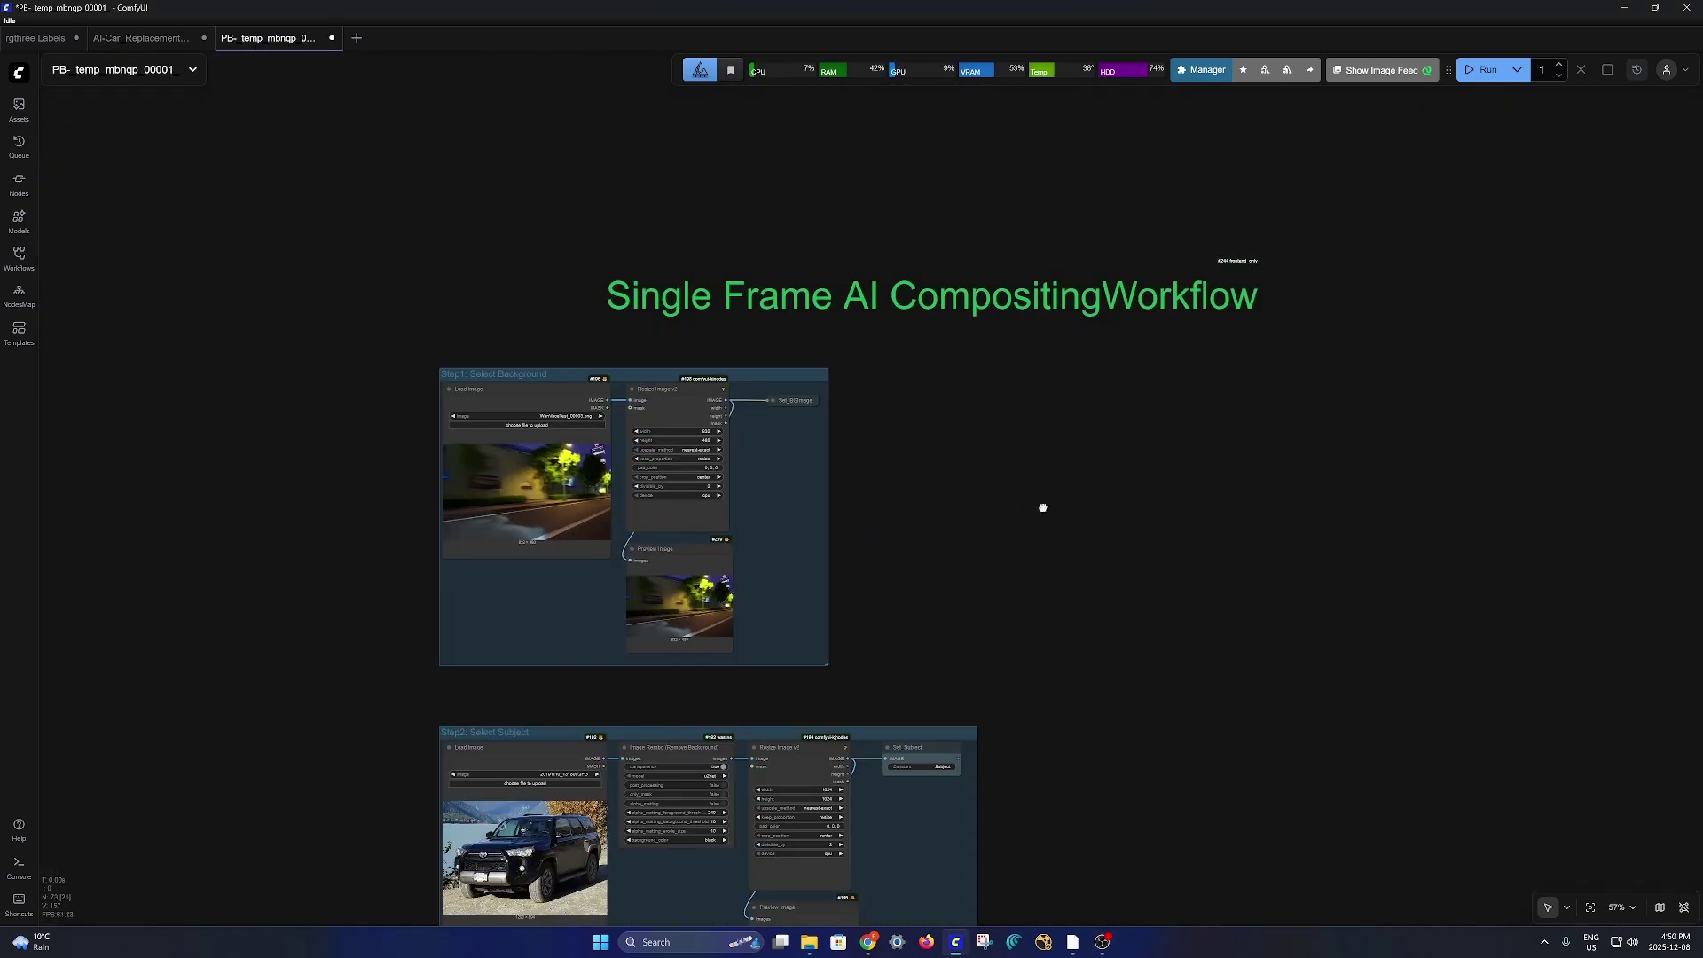
drag(1041, 506, 988, 370)
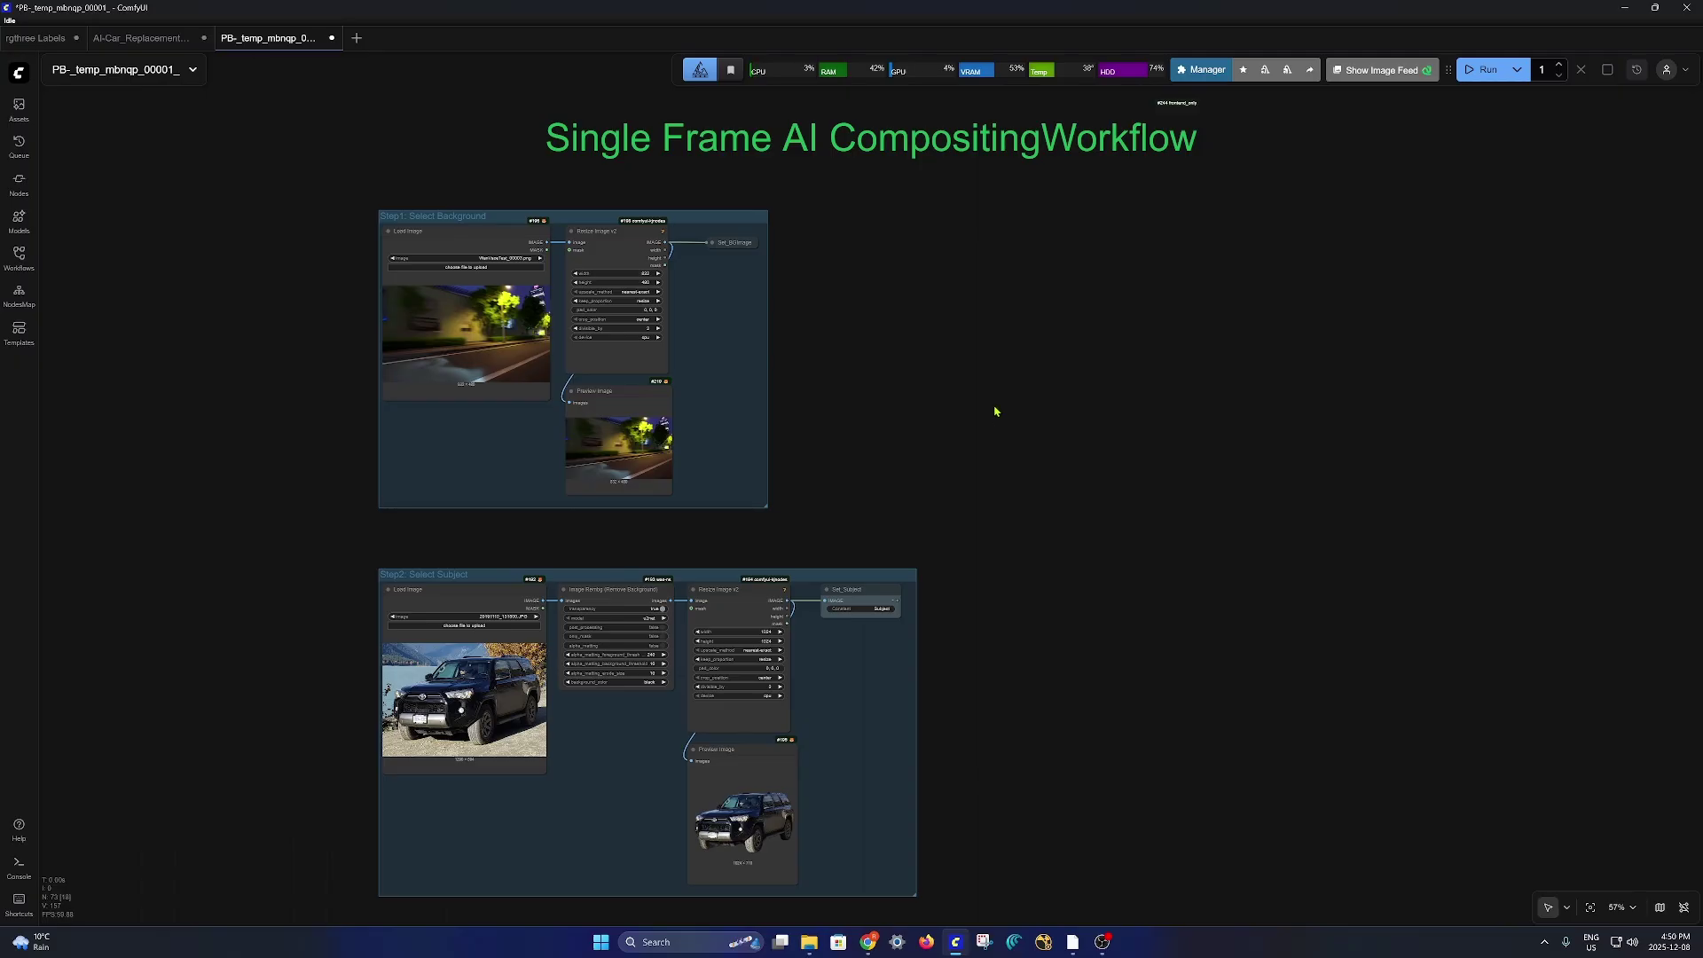
Step: Examine the Step1 background selection group and the Step2 subject selection group with its background removal and resize nodes
scroll(932, 399, up, 1)
drag(1004, 427, 1197, 484)
scroll(365, 213, up, 6)
drag(1498, 546, 1356, 484)
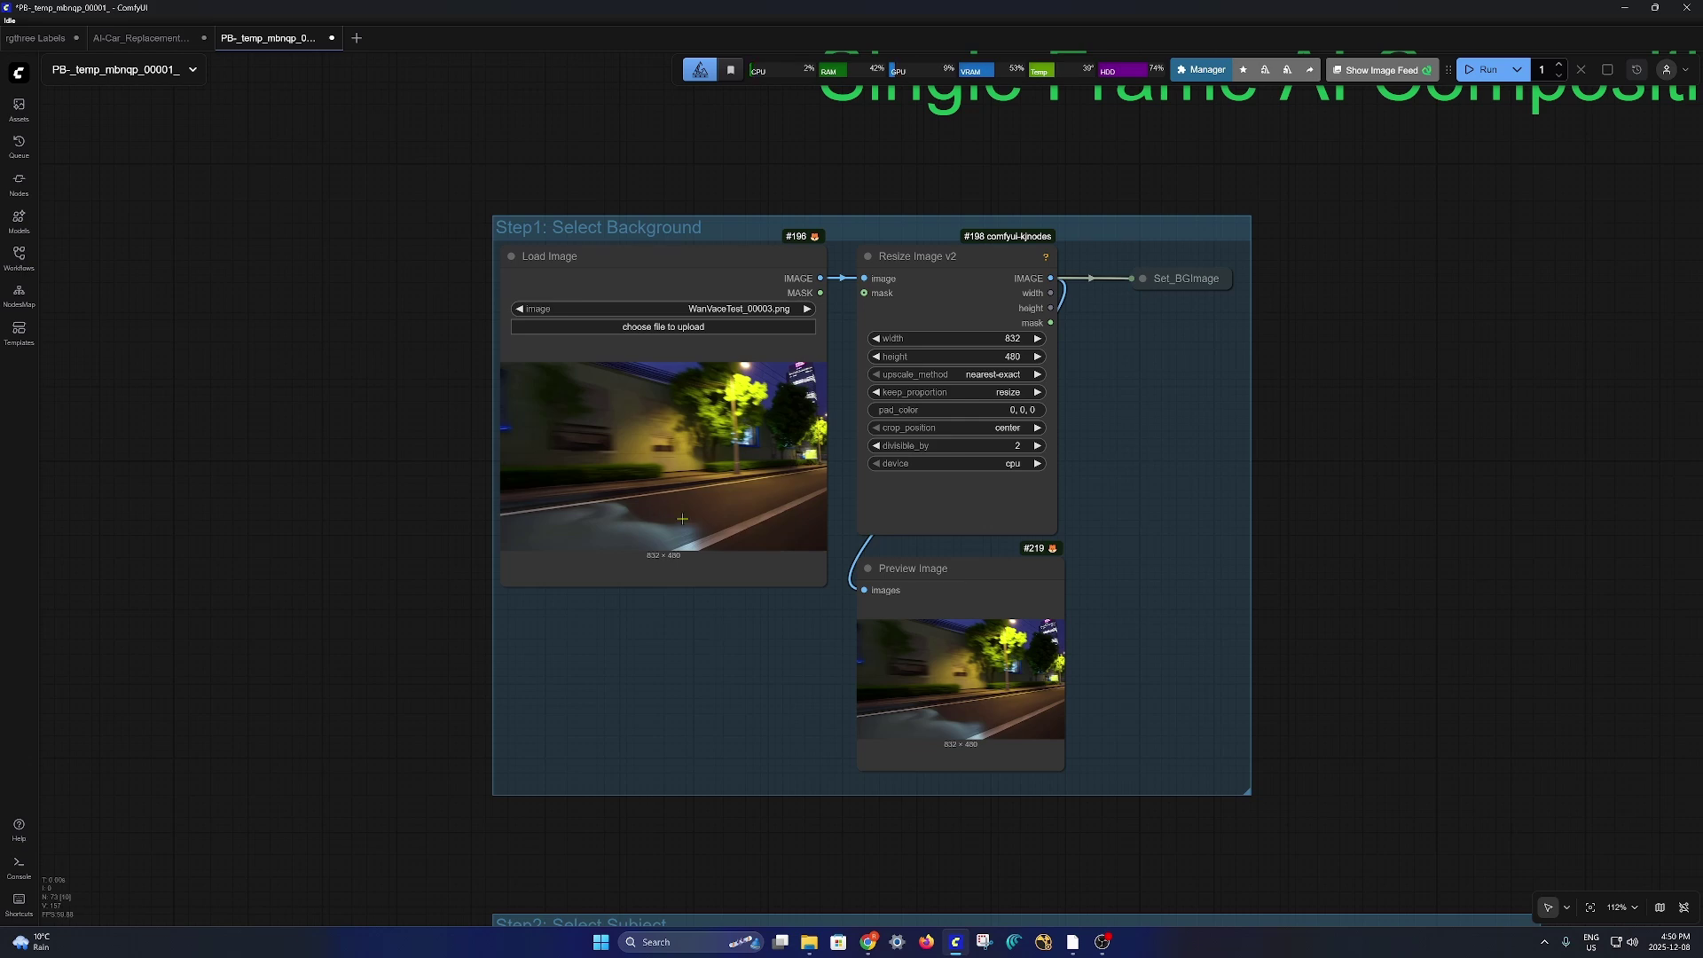
drag(1429, 609, 1373, 531)
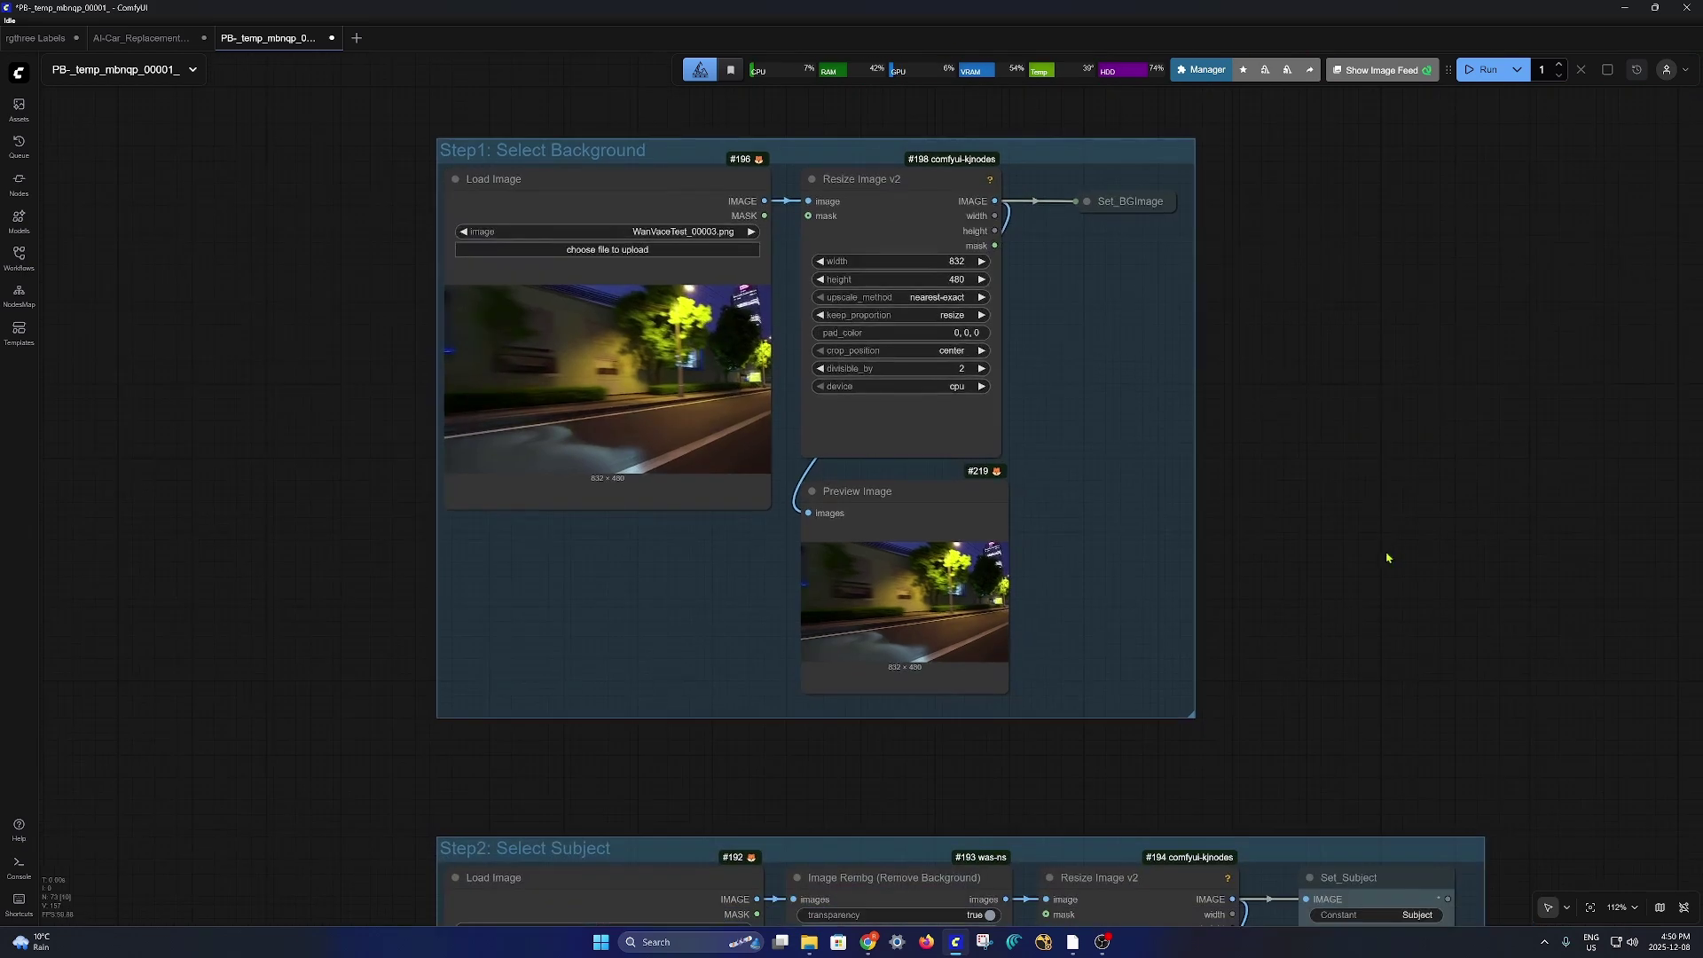
drag(1440, 669, 1322, 334)
drag(1537, 564, 1551, 306)
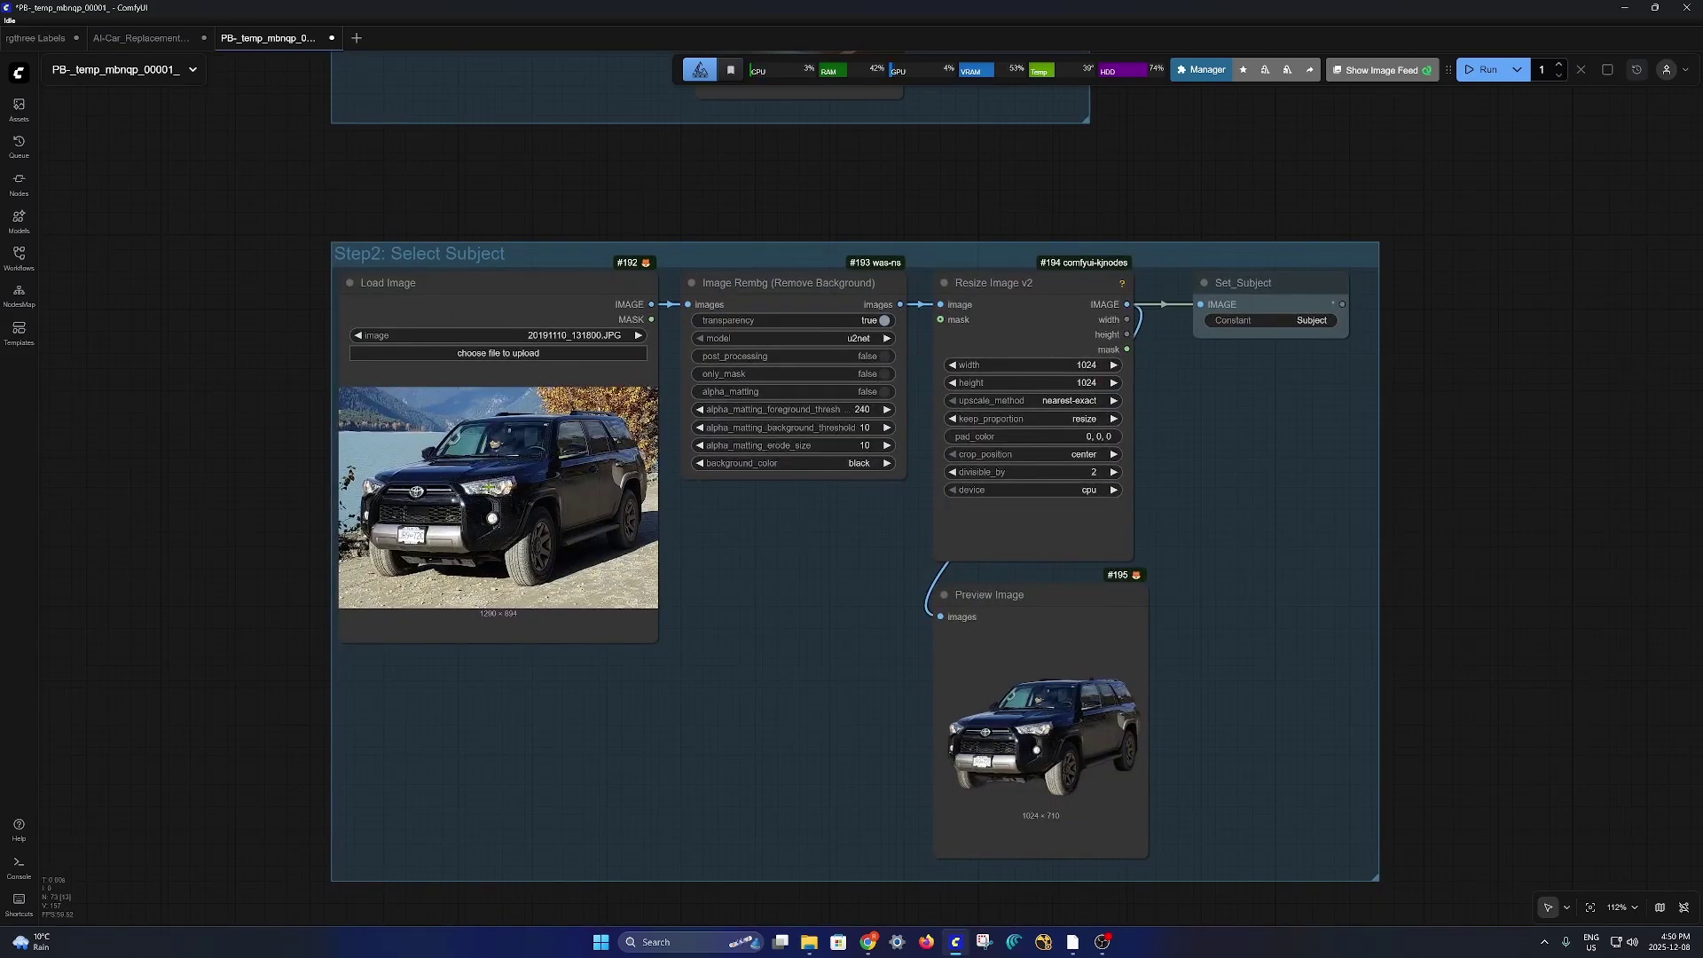
scroll(1419, 692, down, 1)
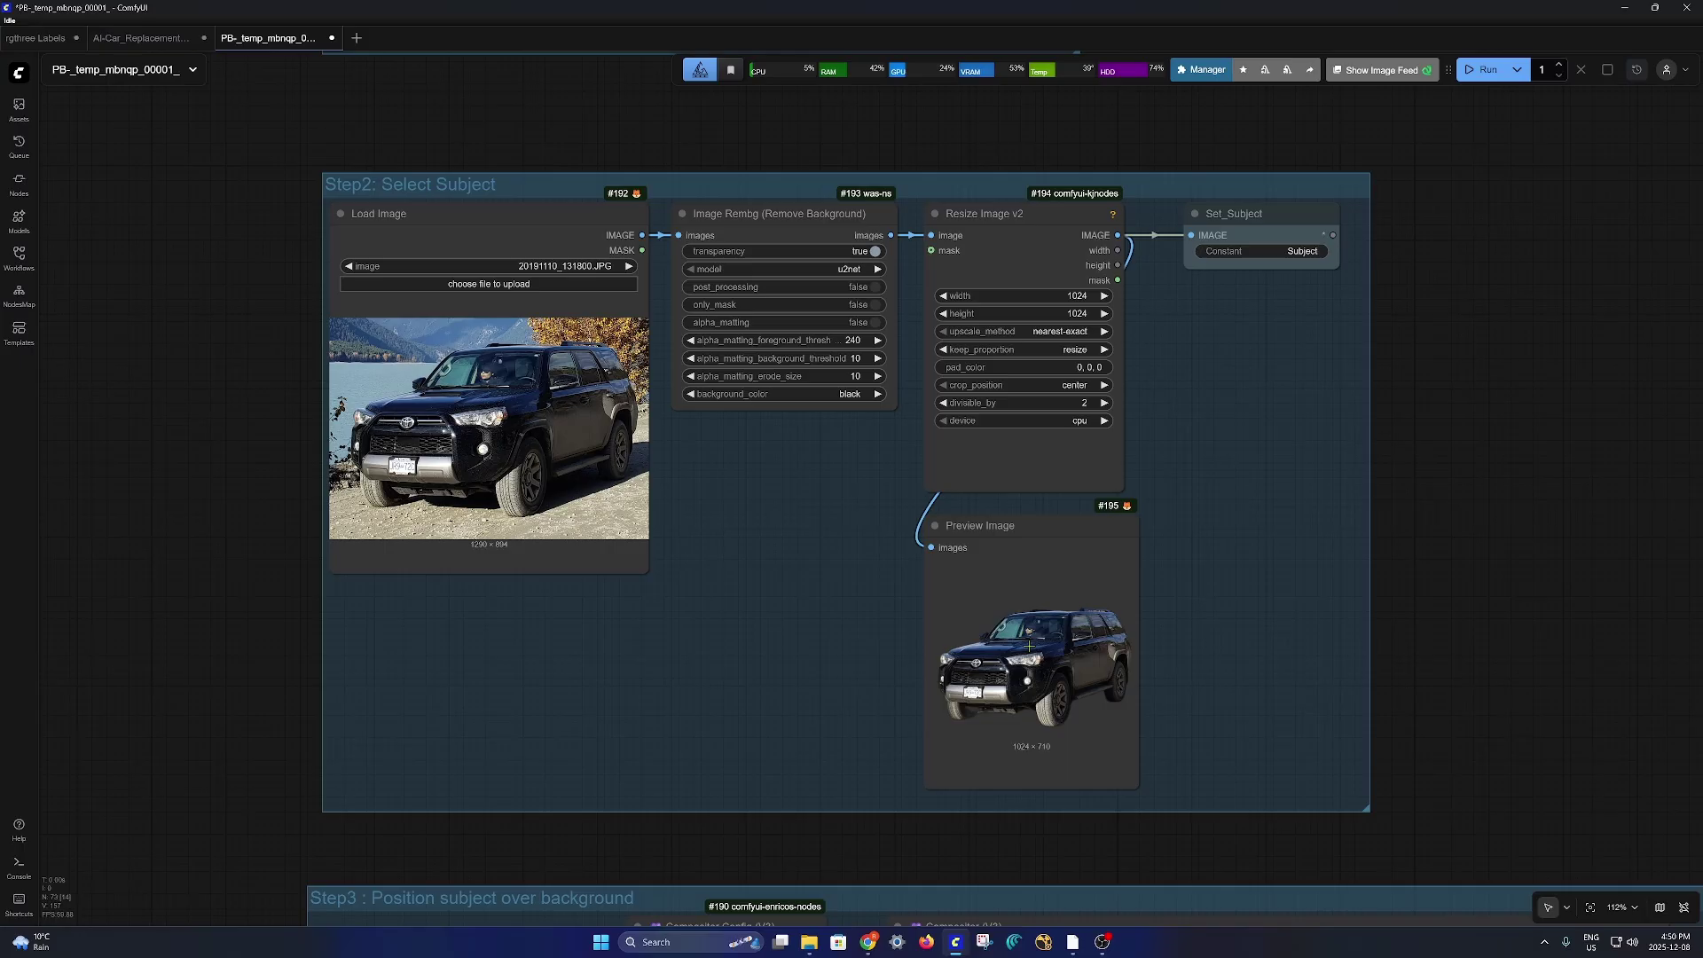
Step: Run the Compositor (V3) node in Step3 to load the background and subject images, and dismiss the error dialog
drag(1494, 705, 1351, 244)
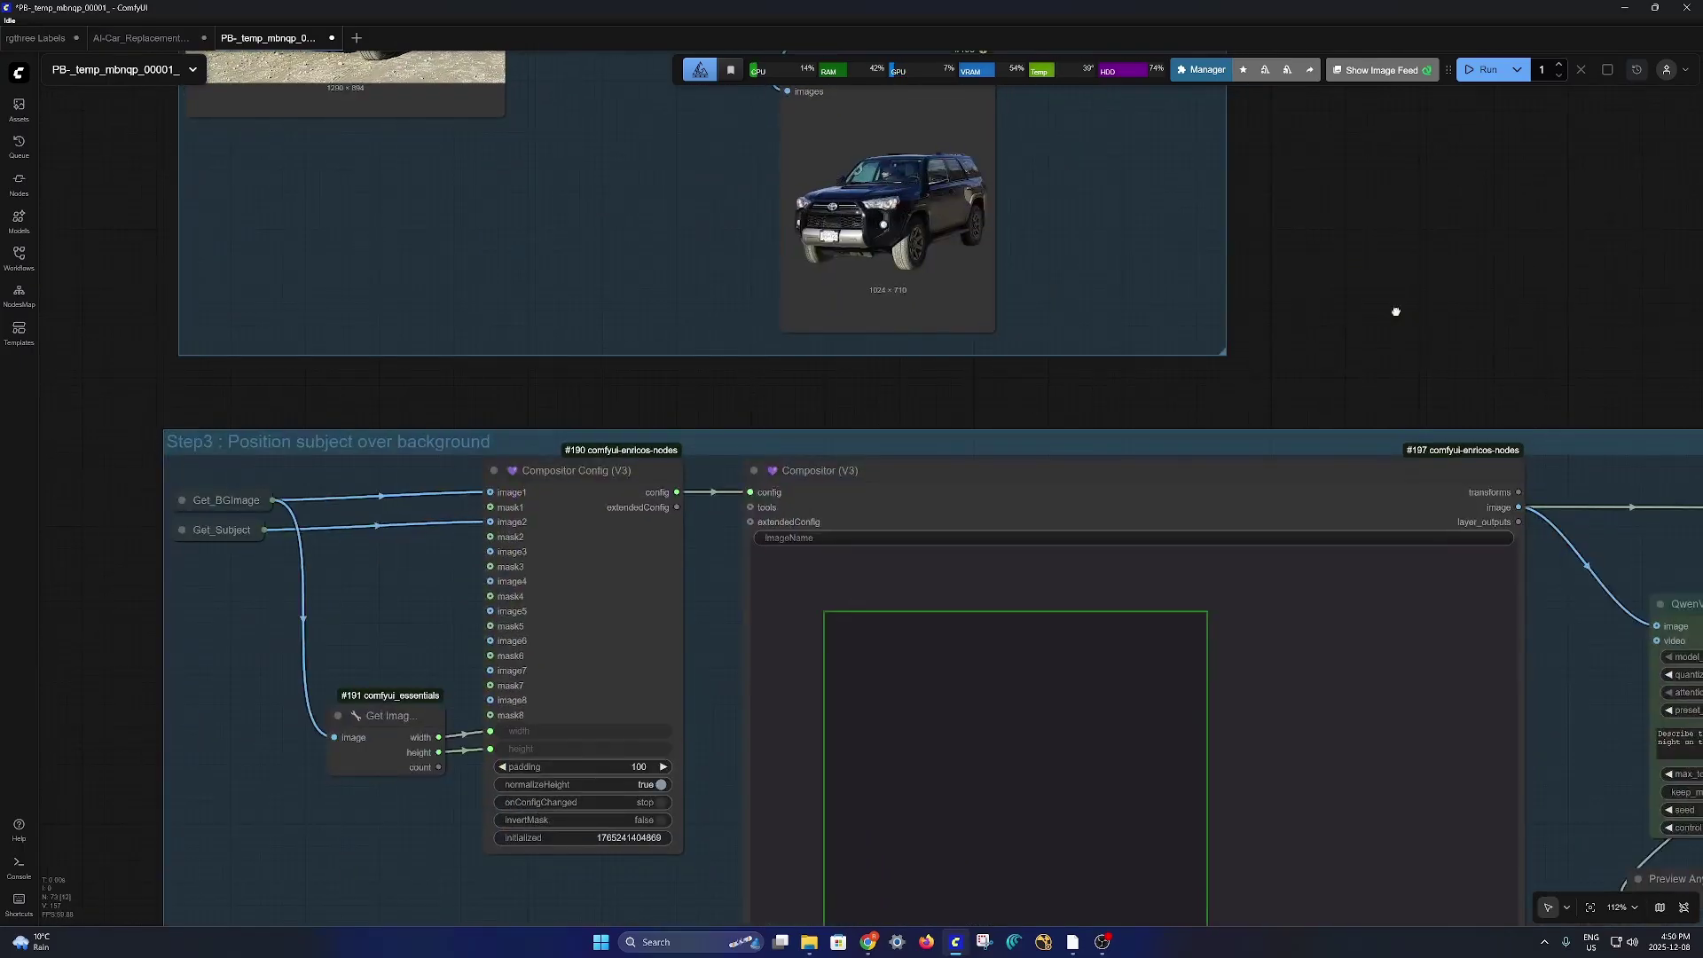
drag(1417, 364, 1216, 194)
scroll(1211, 204, down, 4)
scroll(1091, 684, up, 4)
scroll(1136, 813, down, 1)
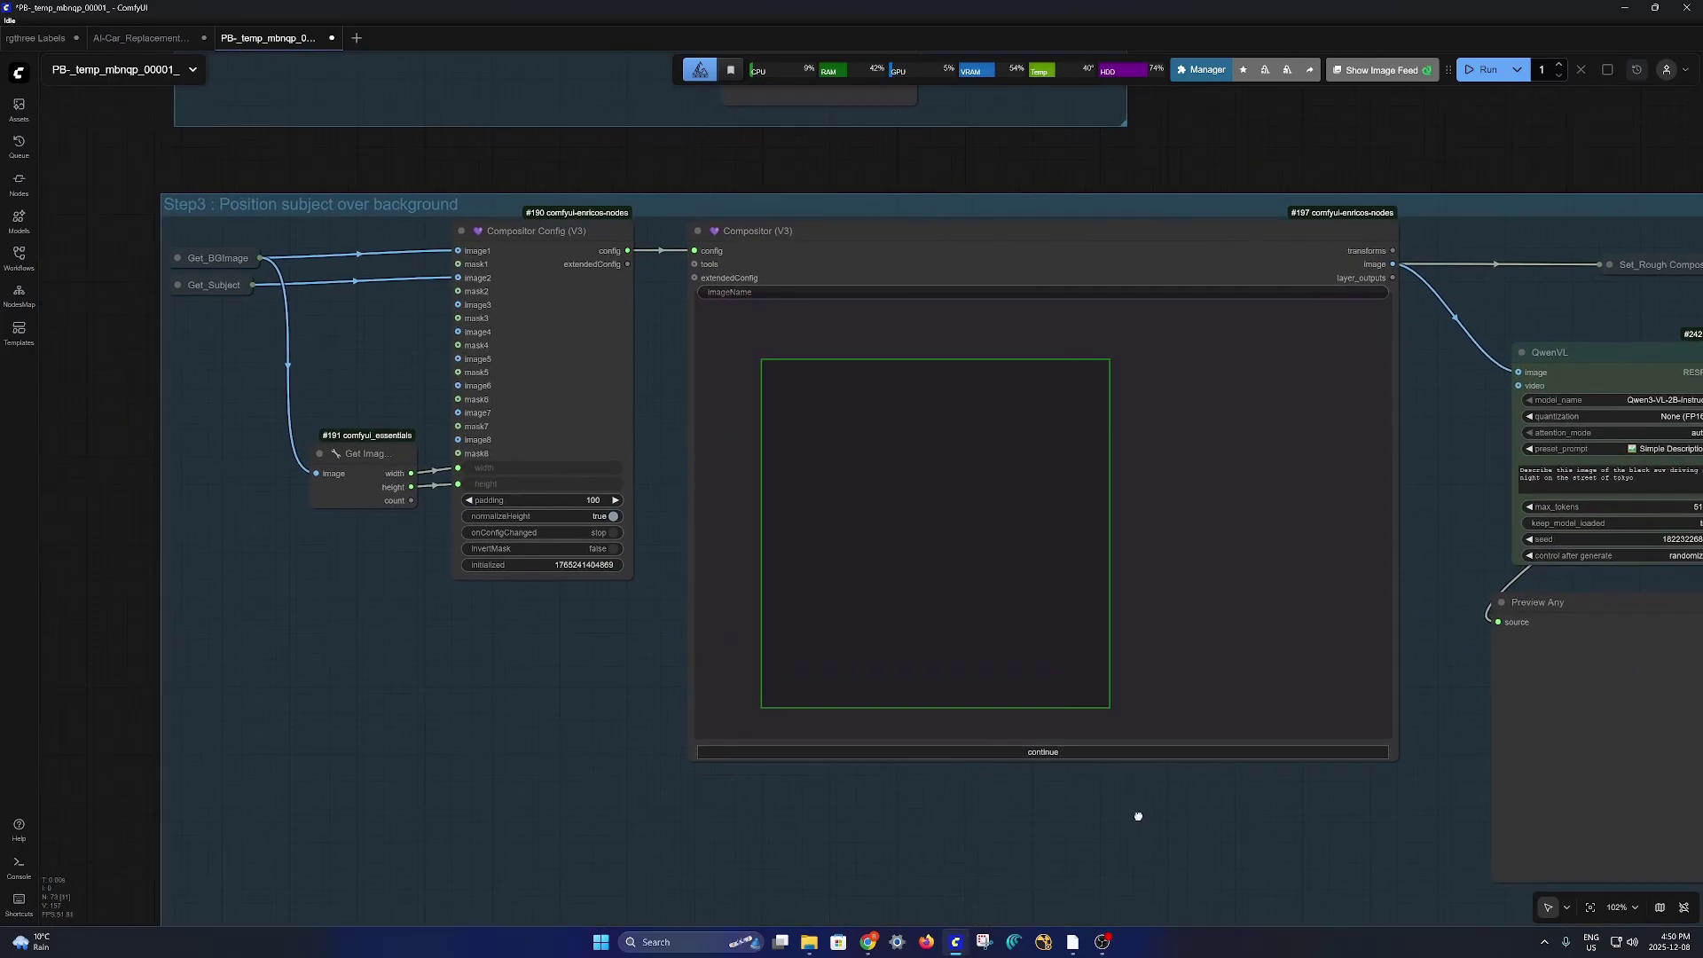
drag(1136, 813, 1056, 787)
click(1029, 729)
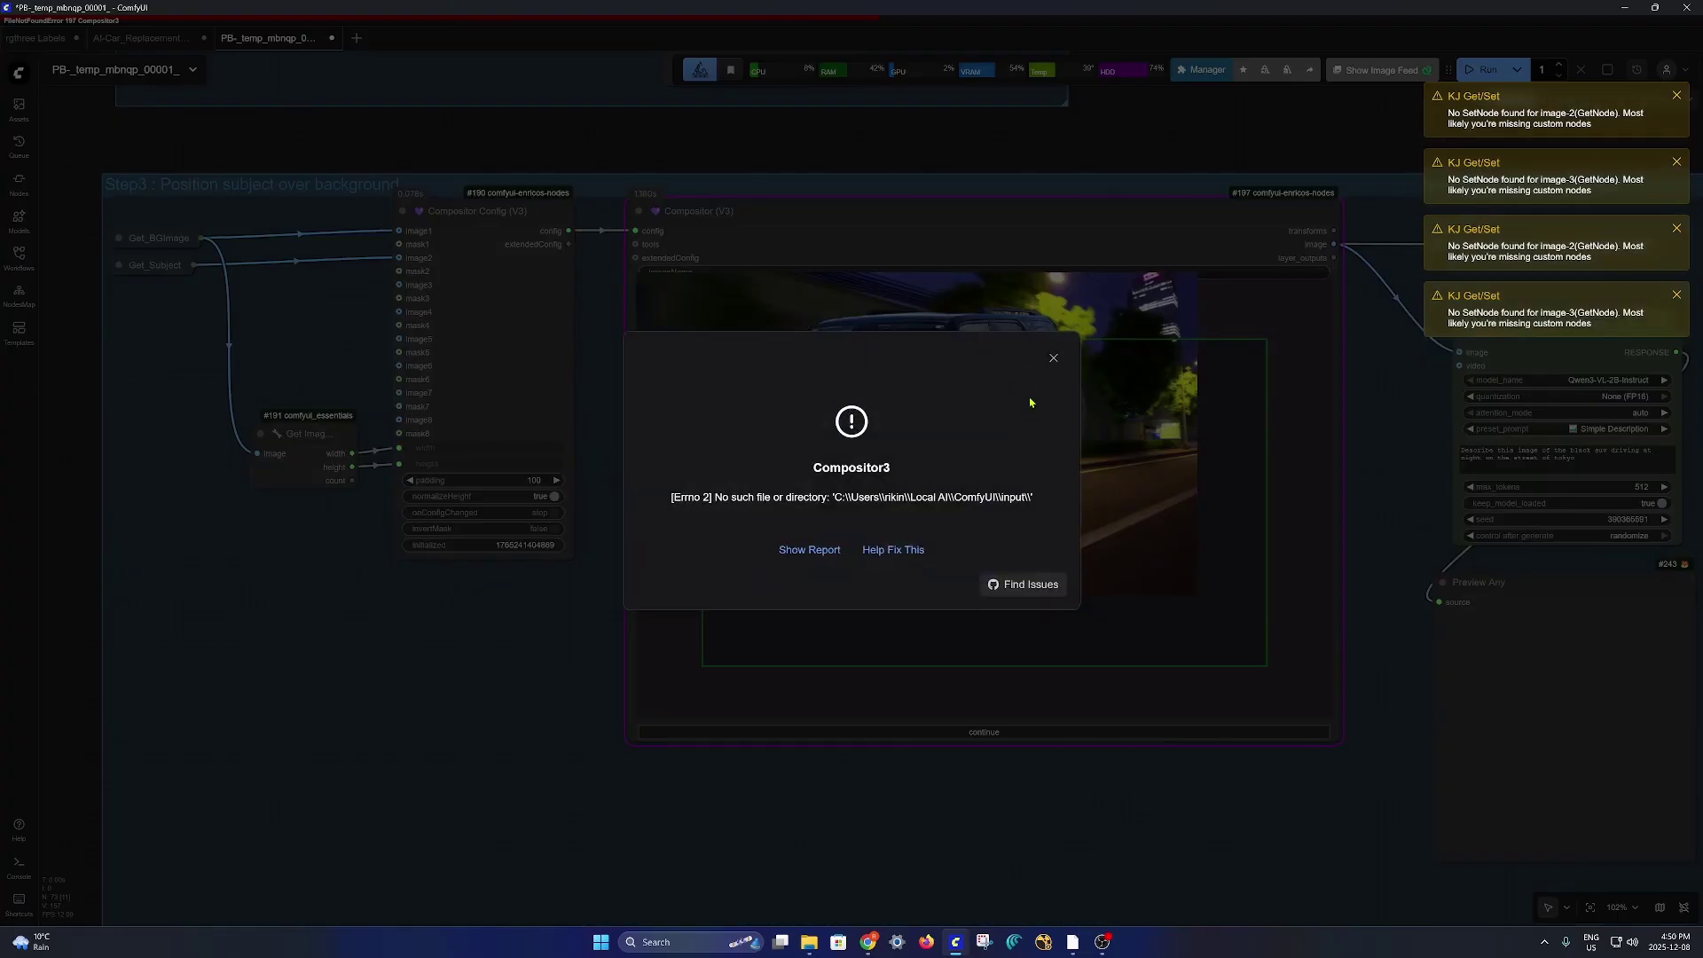
click(1054, 357)
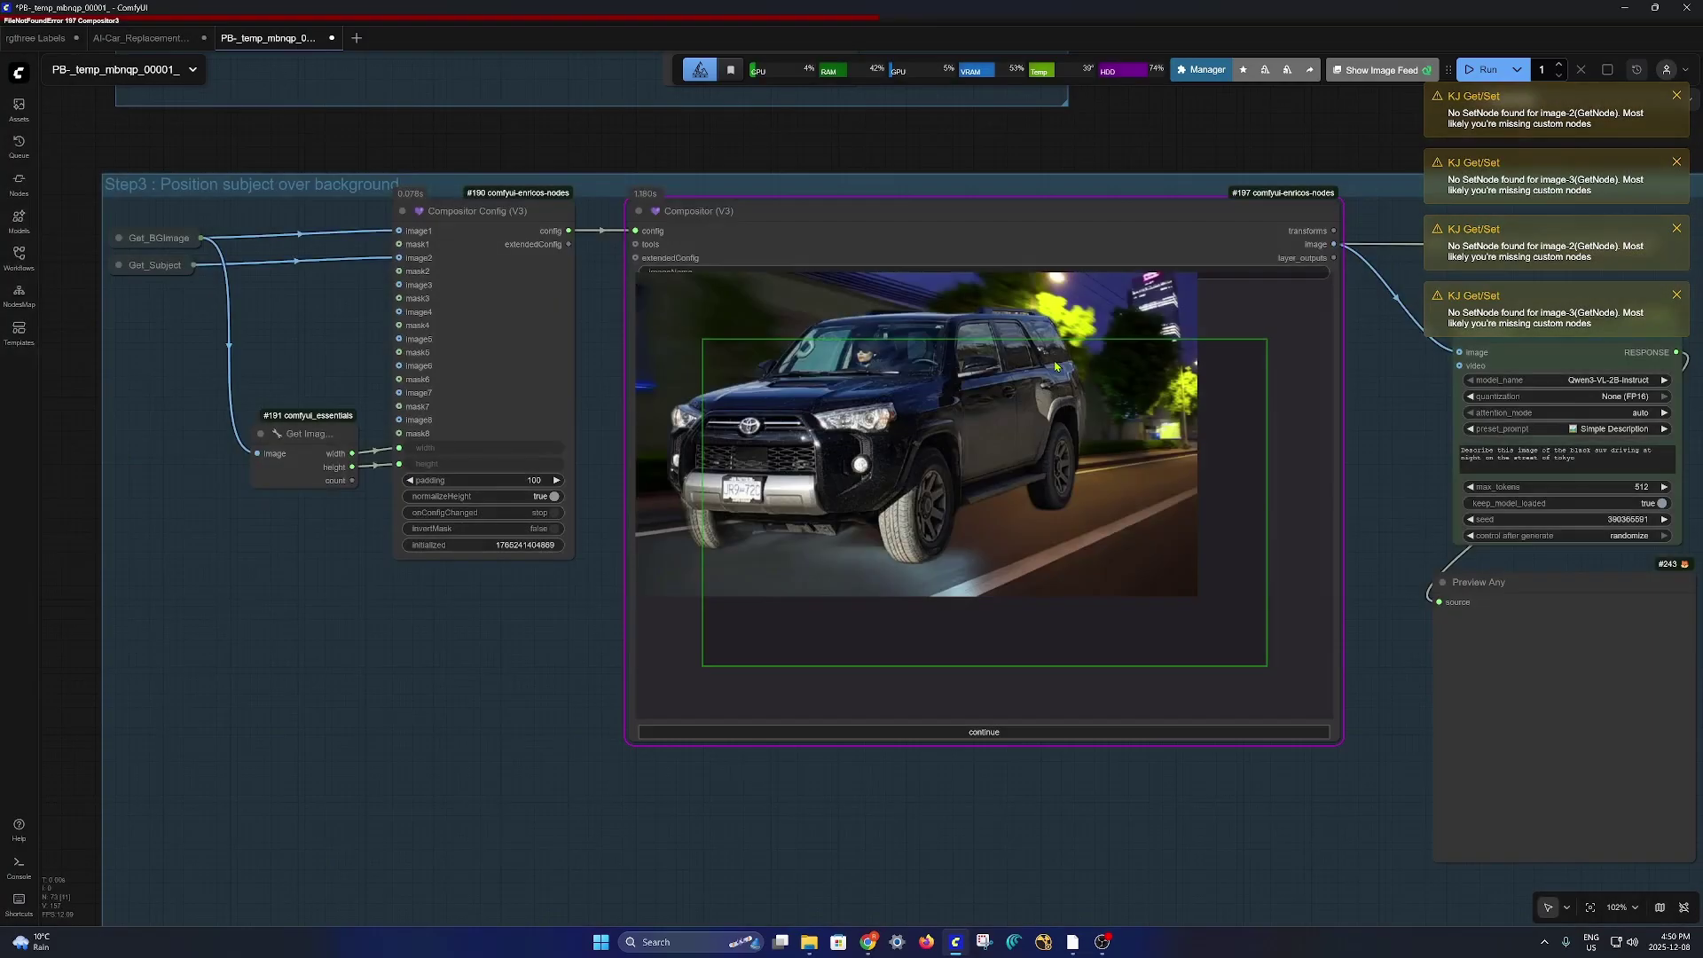
Step: Align the background image with the Compositor's green frame, move the SUV into the frame and scale it down
drag(1181, 568, 1249, 638)
click(946, 481)
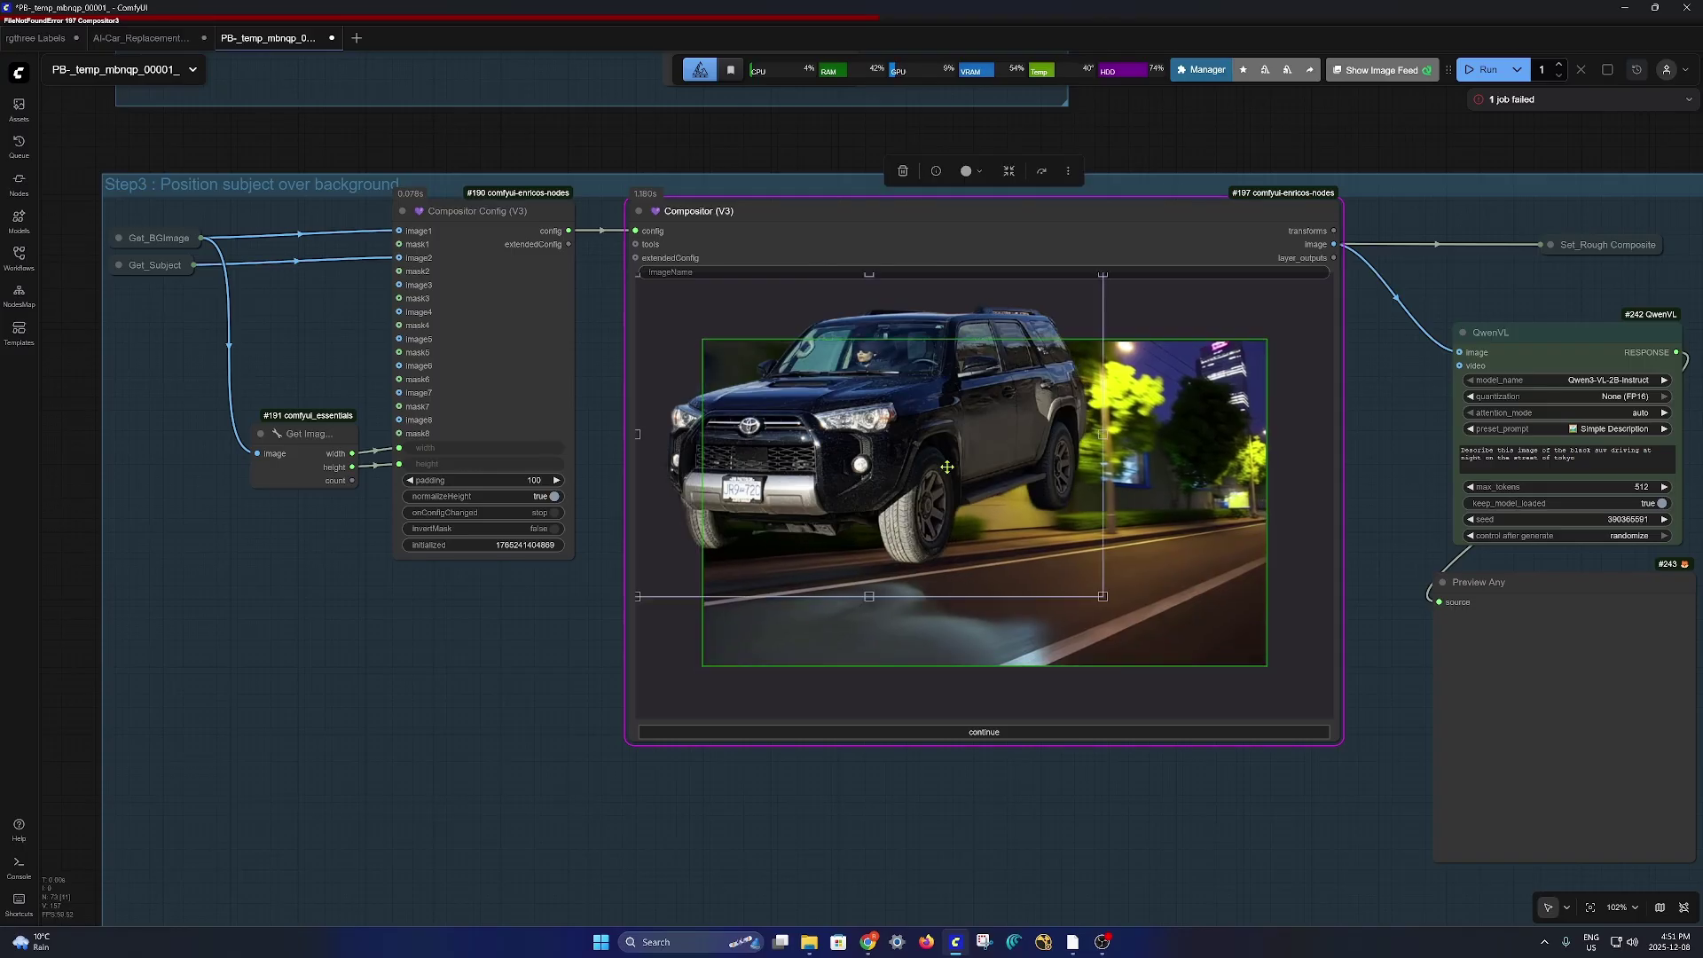
drag(947, 480, 1062, 537)
drag(1189, 641, 1084, 566)
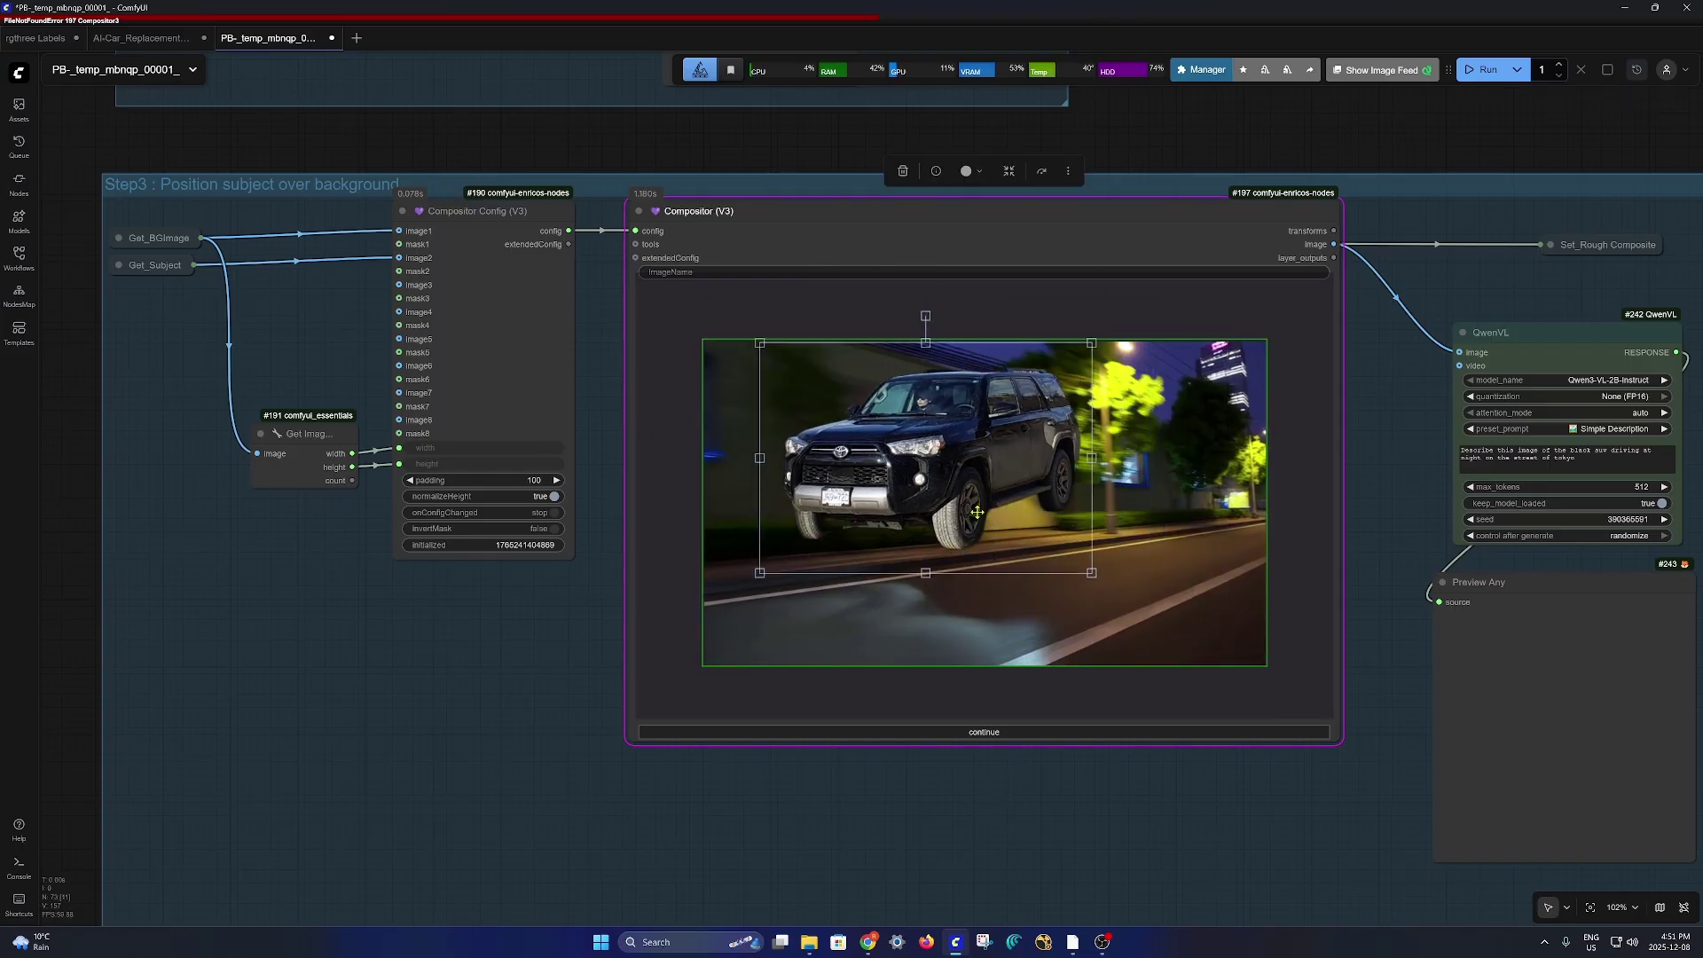
Step: Place the SUV on the road right of centre and rotate it slightly clockwise to follow the lane
drag(958, 509, 1082, 569)
drag(1046, 379, 1060, 388)
drag(1036, 485, 1040, 490)
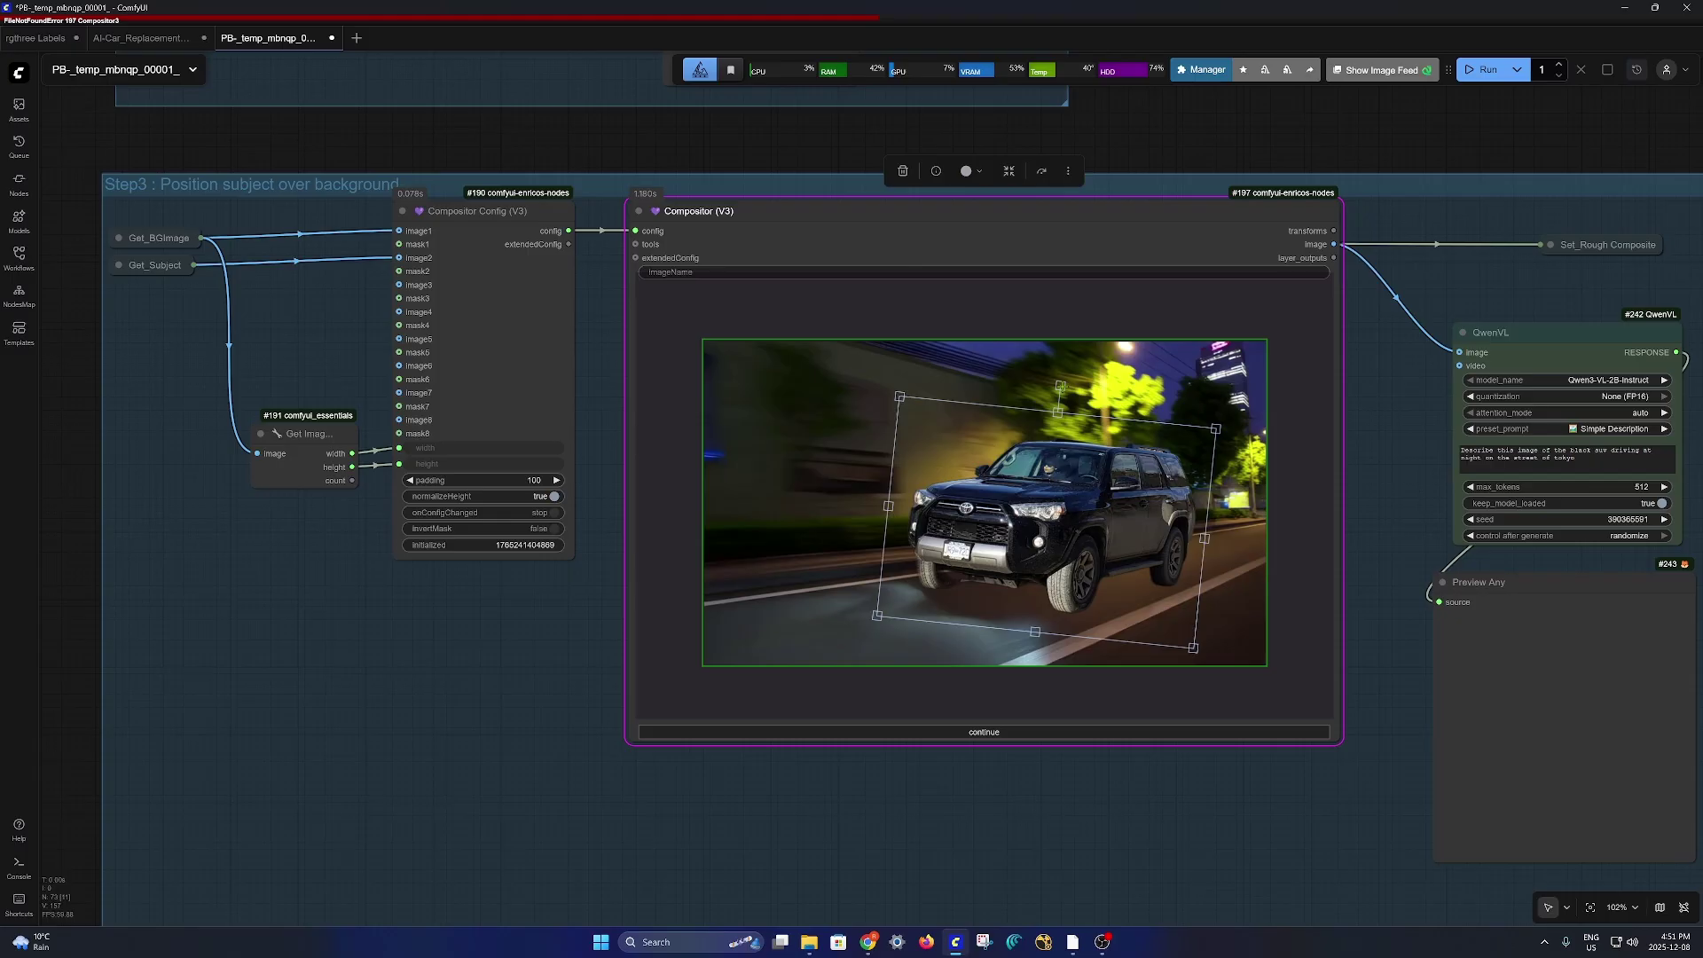
drag(1060, 386, 1056, 385)
drag(1059, 464, 1058, 460)
click(1184, 800)
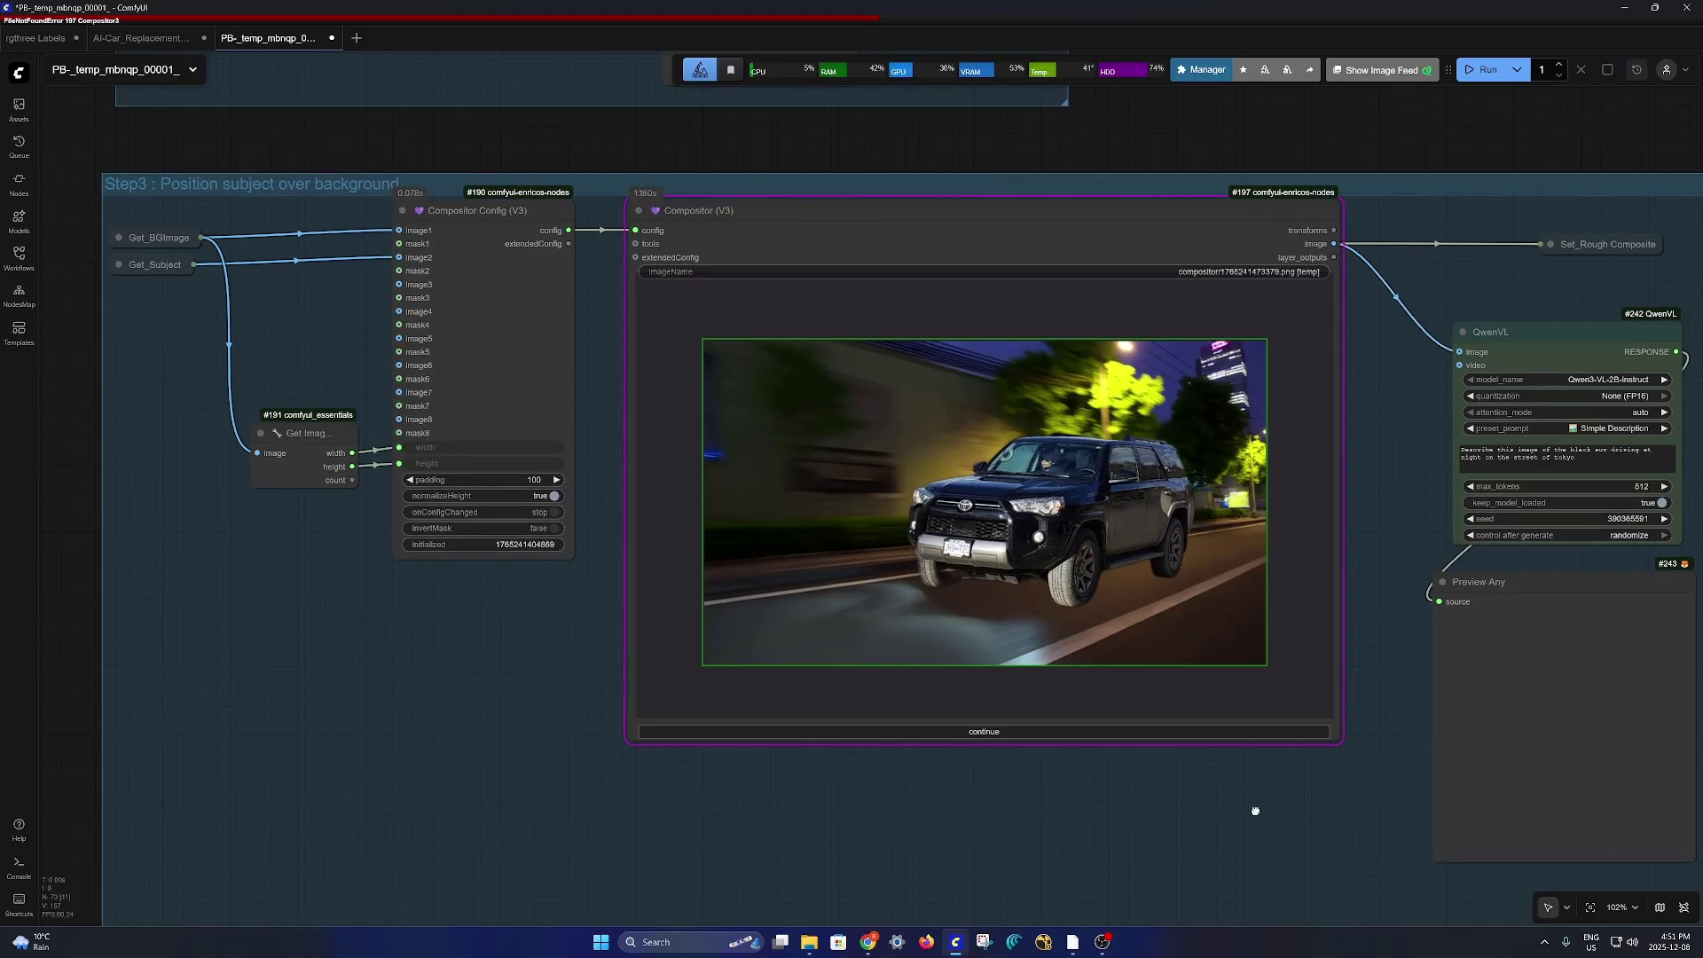
Step: Run the Preview Any node connected to QwenVL to generate a text description of the rough composite
drag(1254, 809, 903, 699)
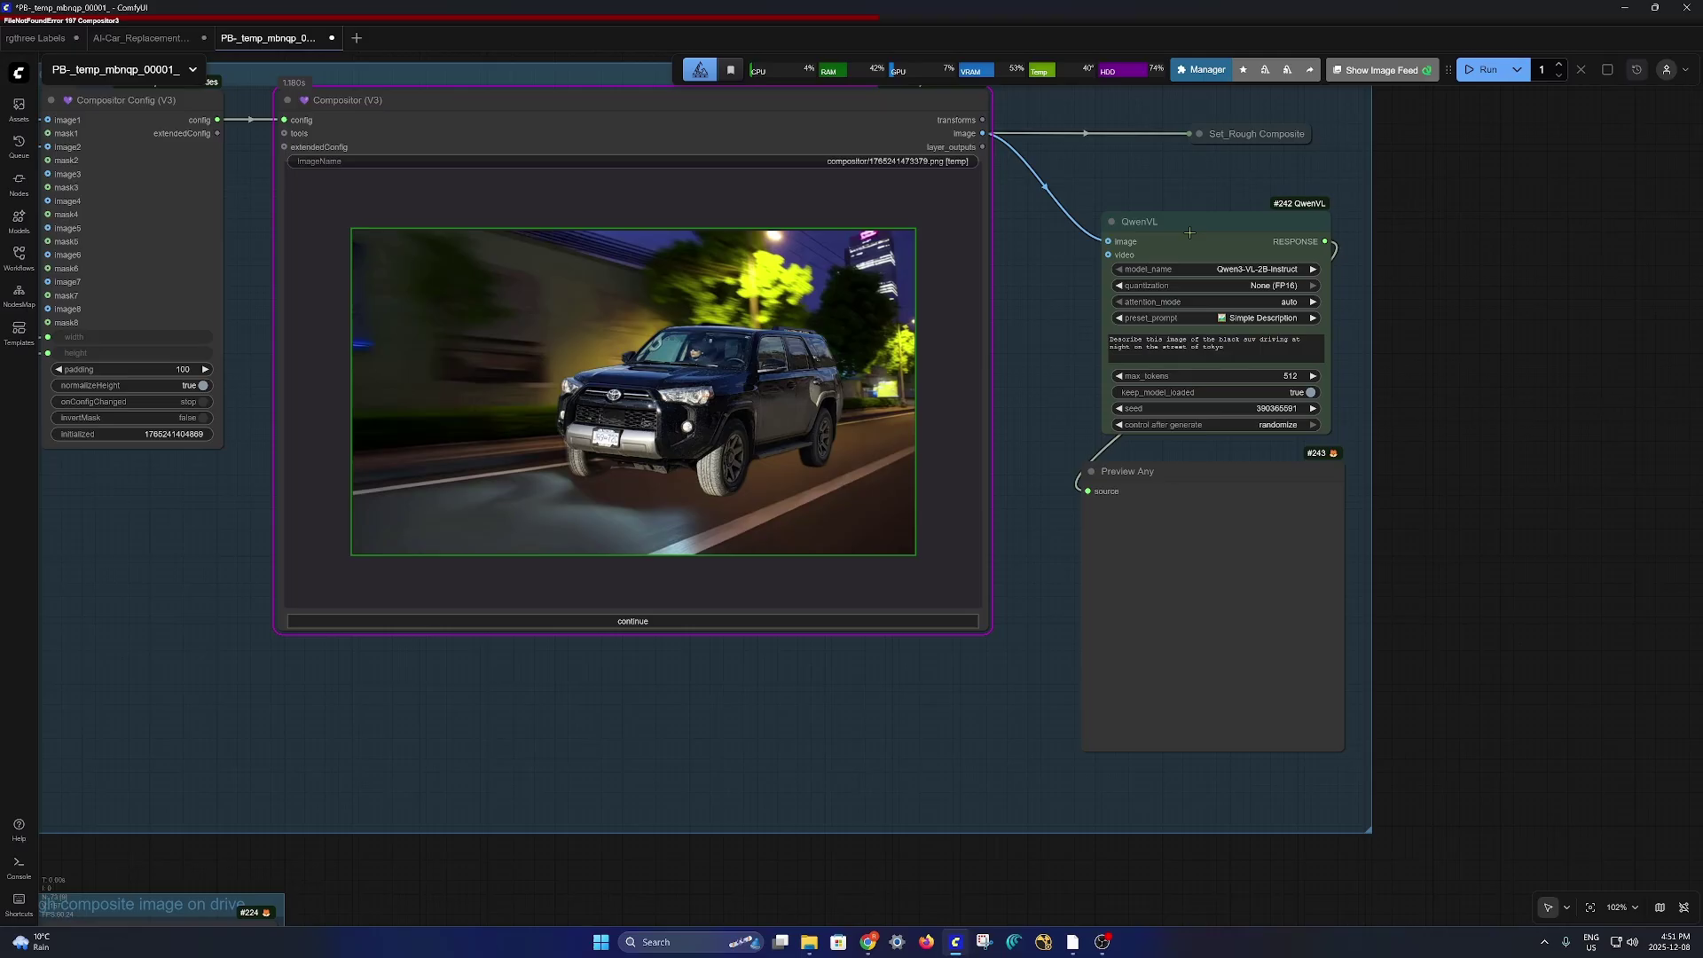
click(1238, 463)
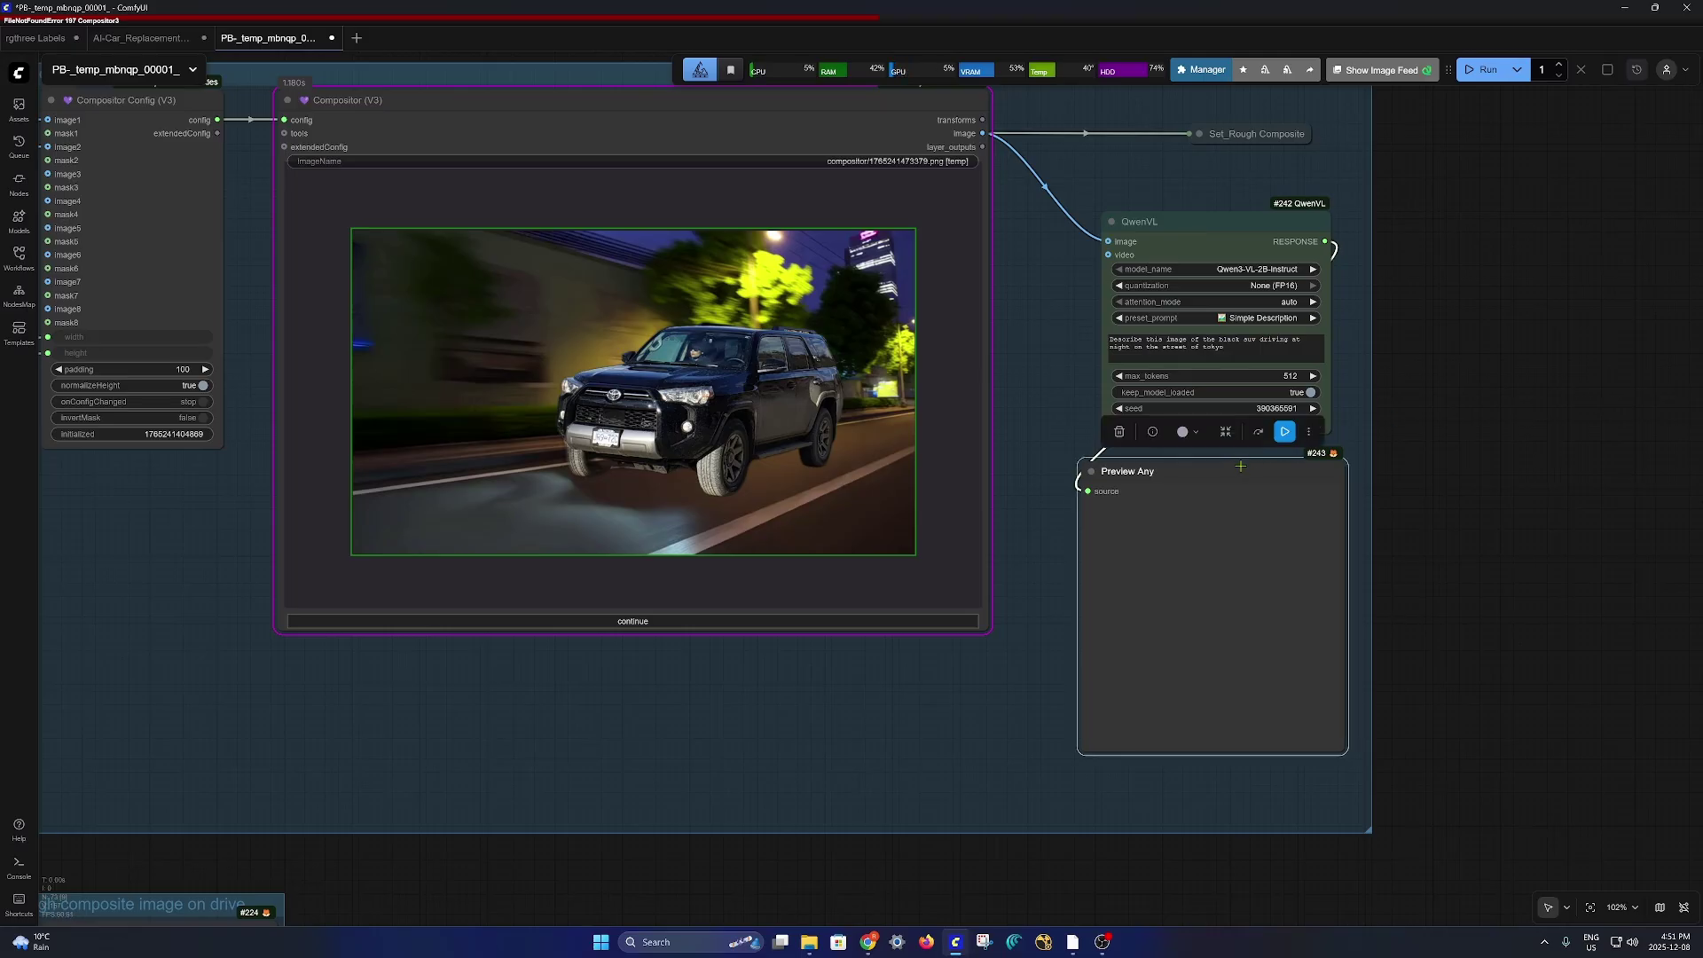
click(1283, 433)
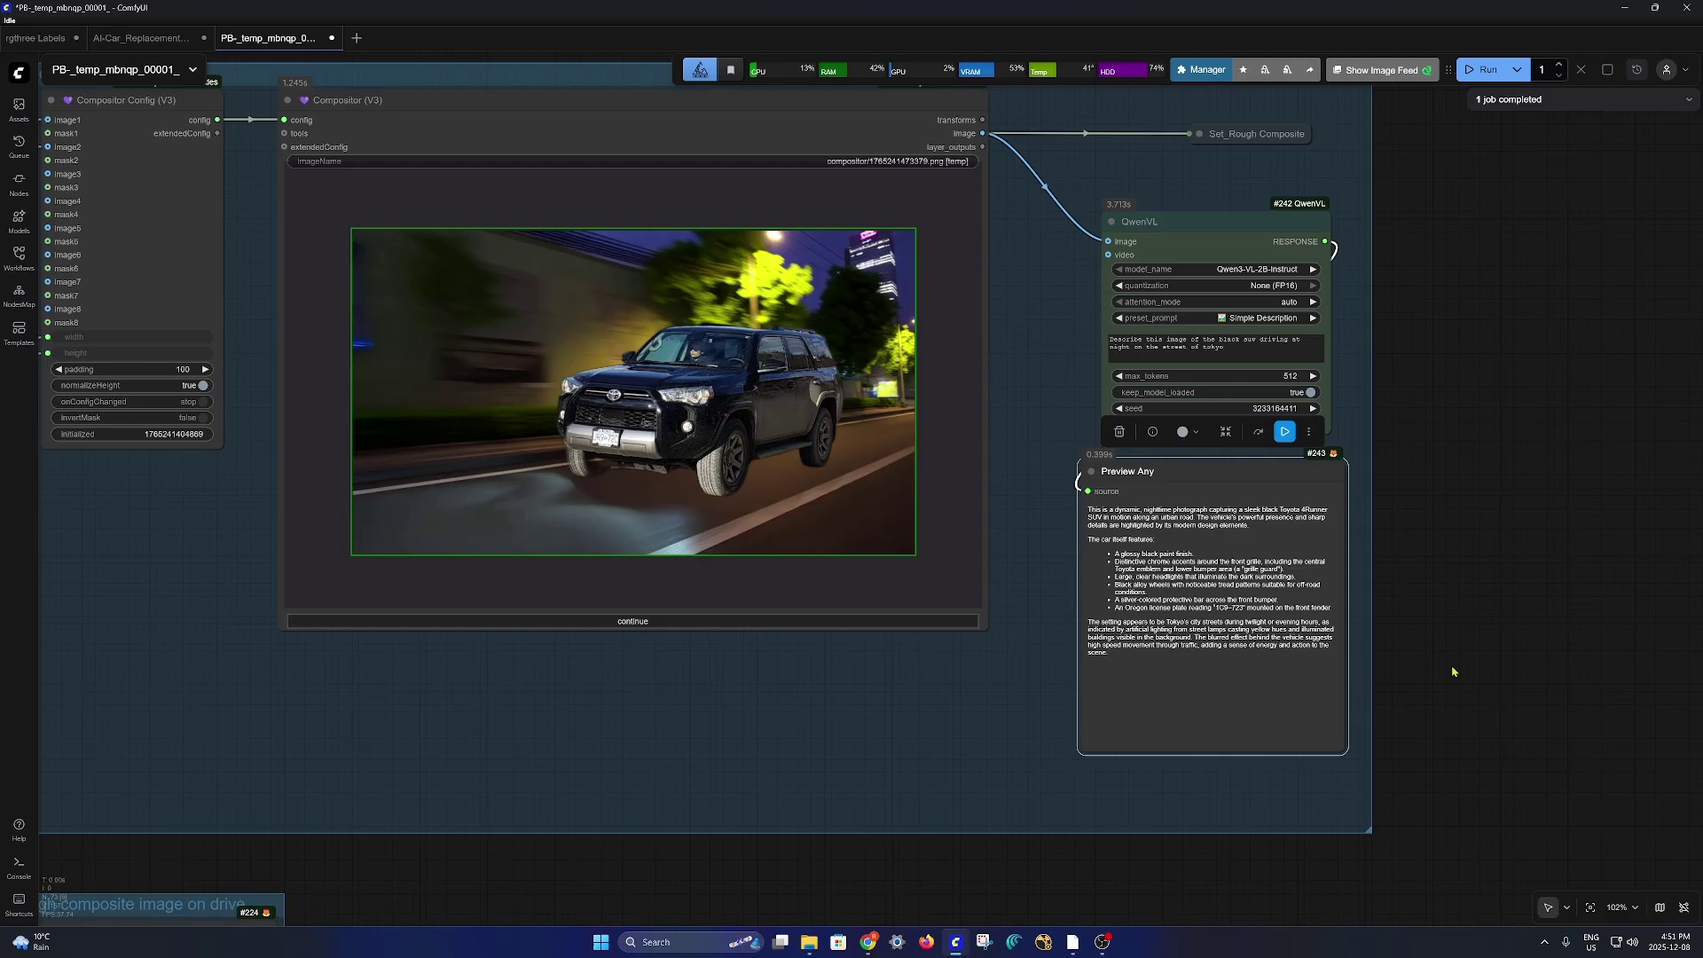
Step: Examine the optional Save Image group that stores the rough composite on the drive
scroll(1493, 688, down, 3)
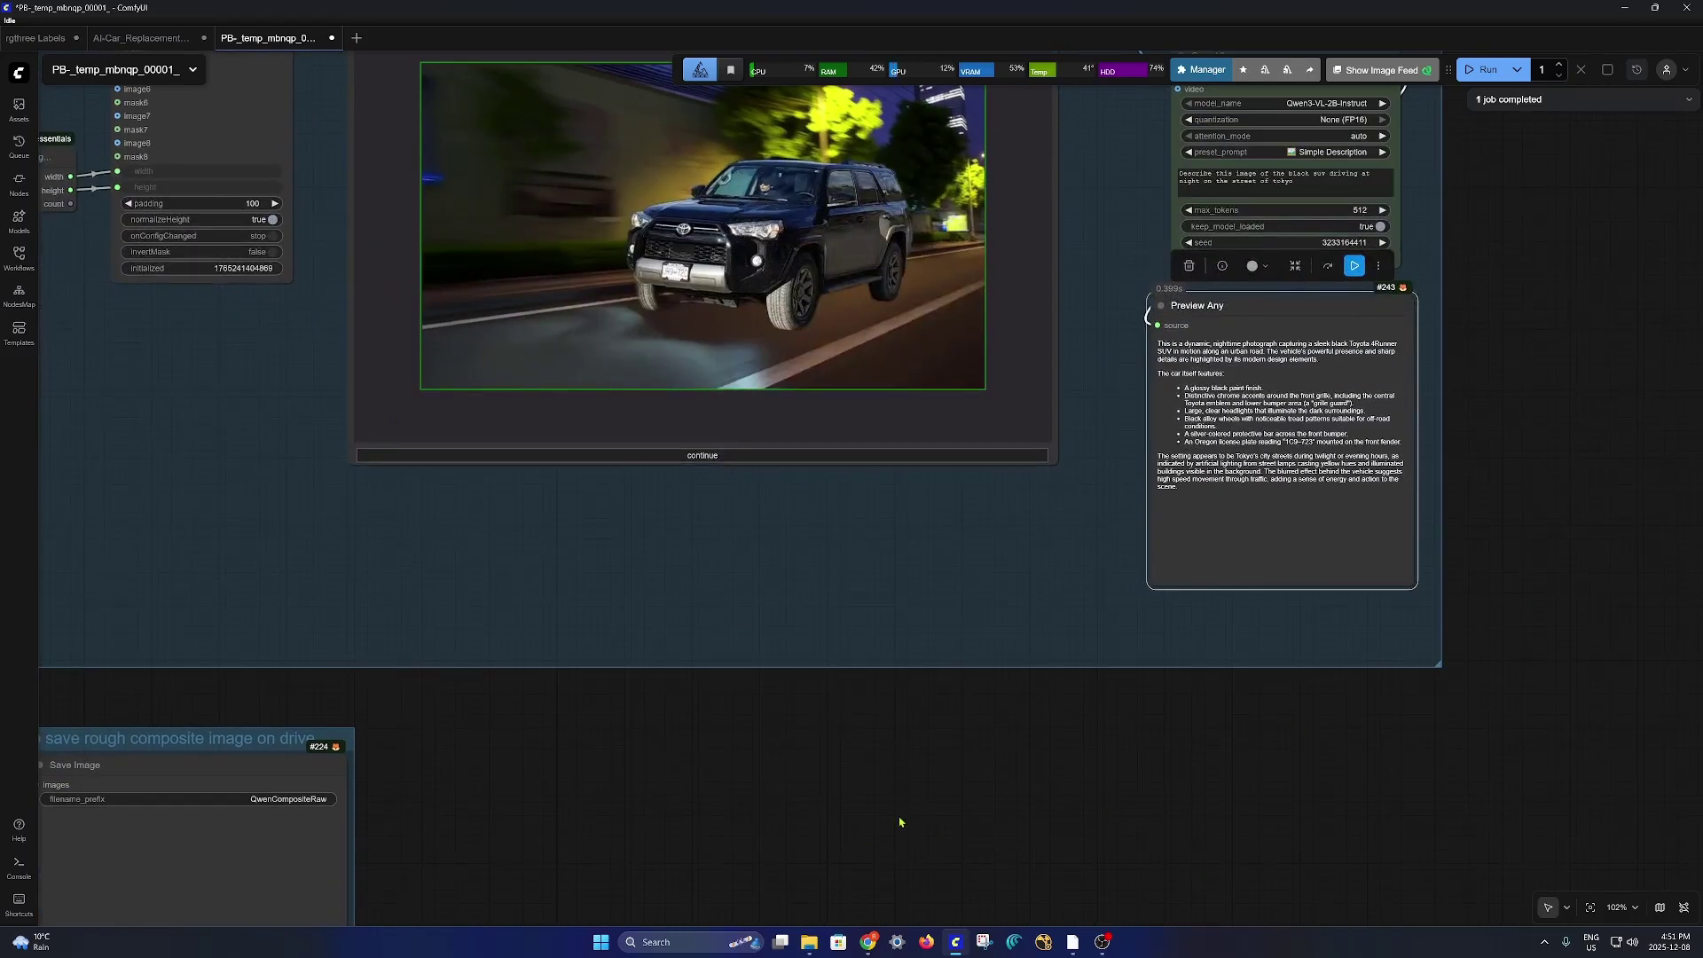
drag(899, 822, 1012, 691)
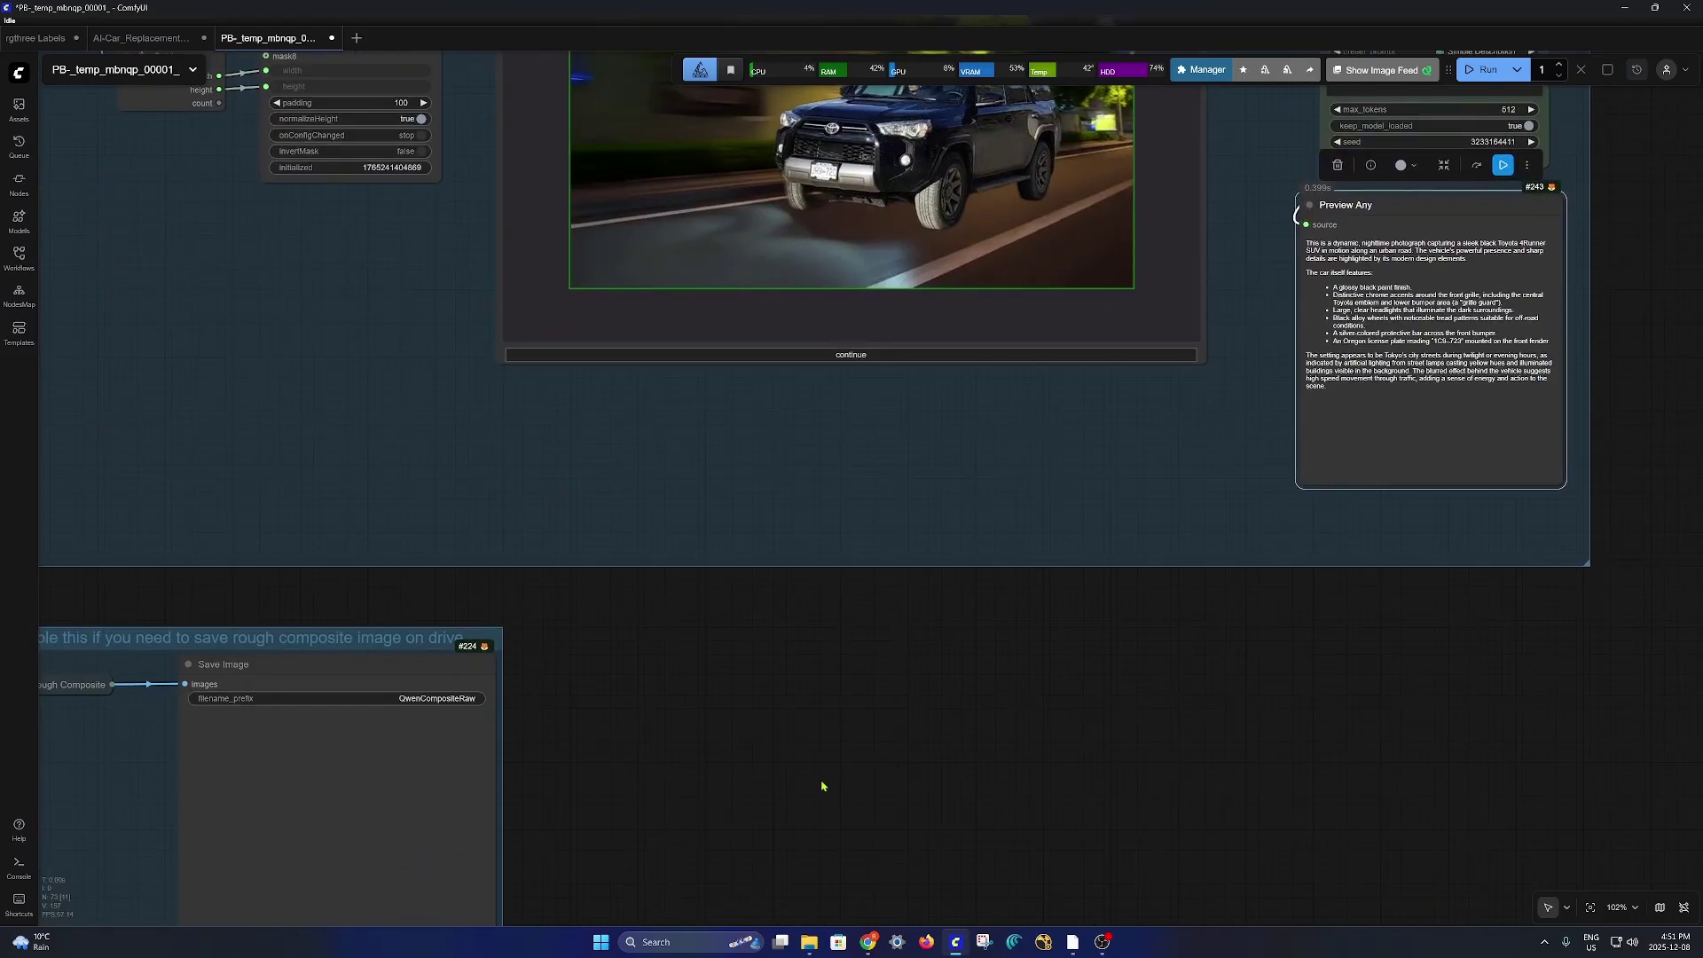
drag(779, 787, 1288, 503)
click(859, 398)
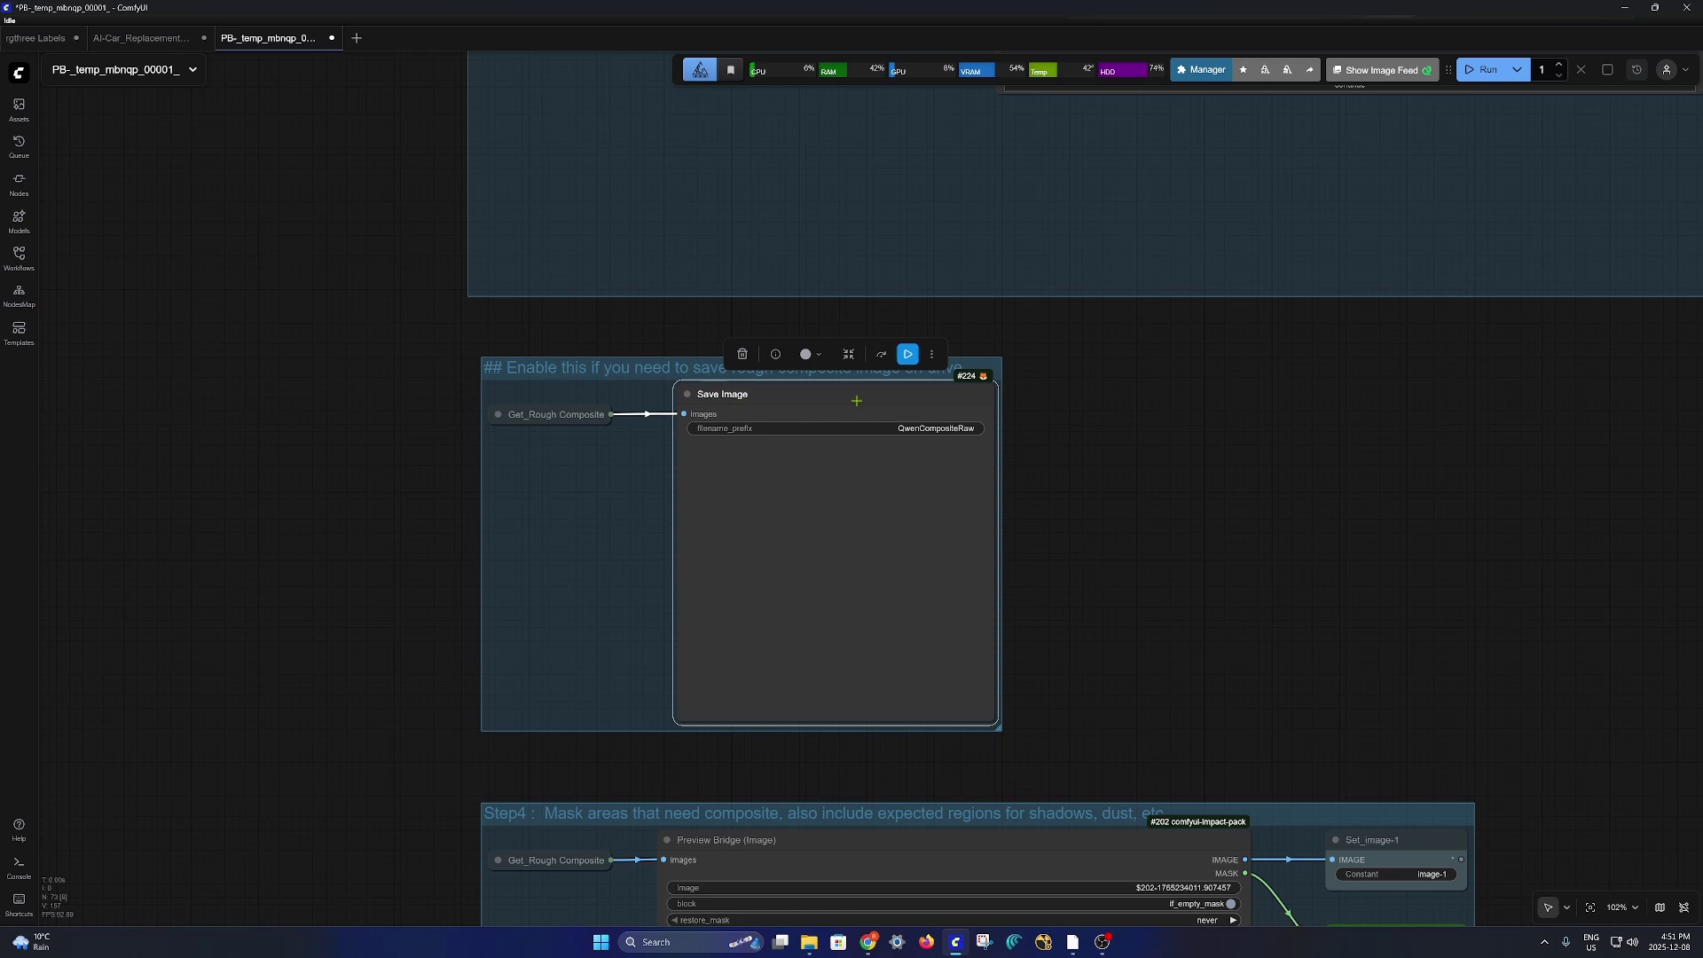
drag(1148, 570, 1117, 536)
drag(1287, 559, 1218, 448)
Step: Run the Preview Bridge (Image) node in Step4 to load the new rough composite for masking
scroll(1218, 448, down, 2)
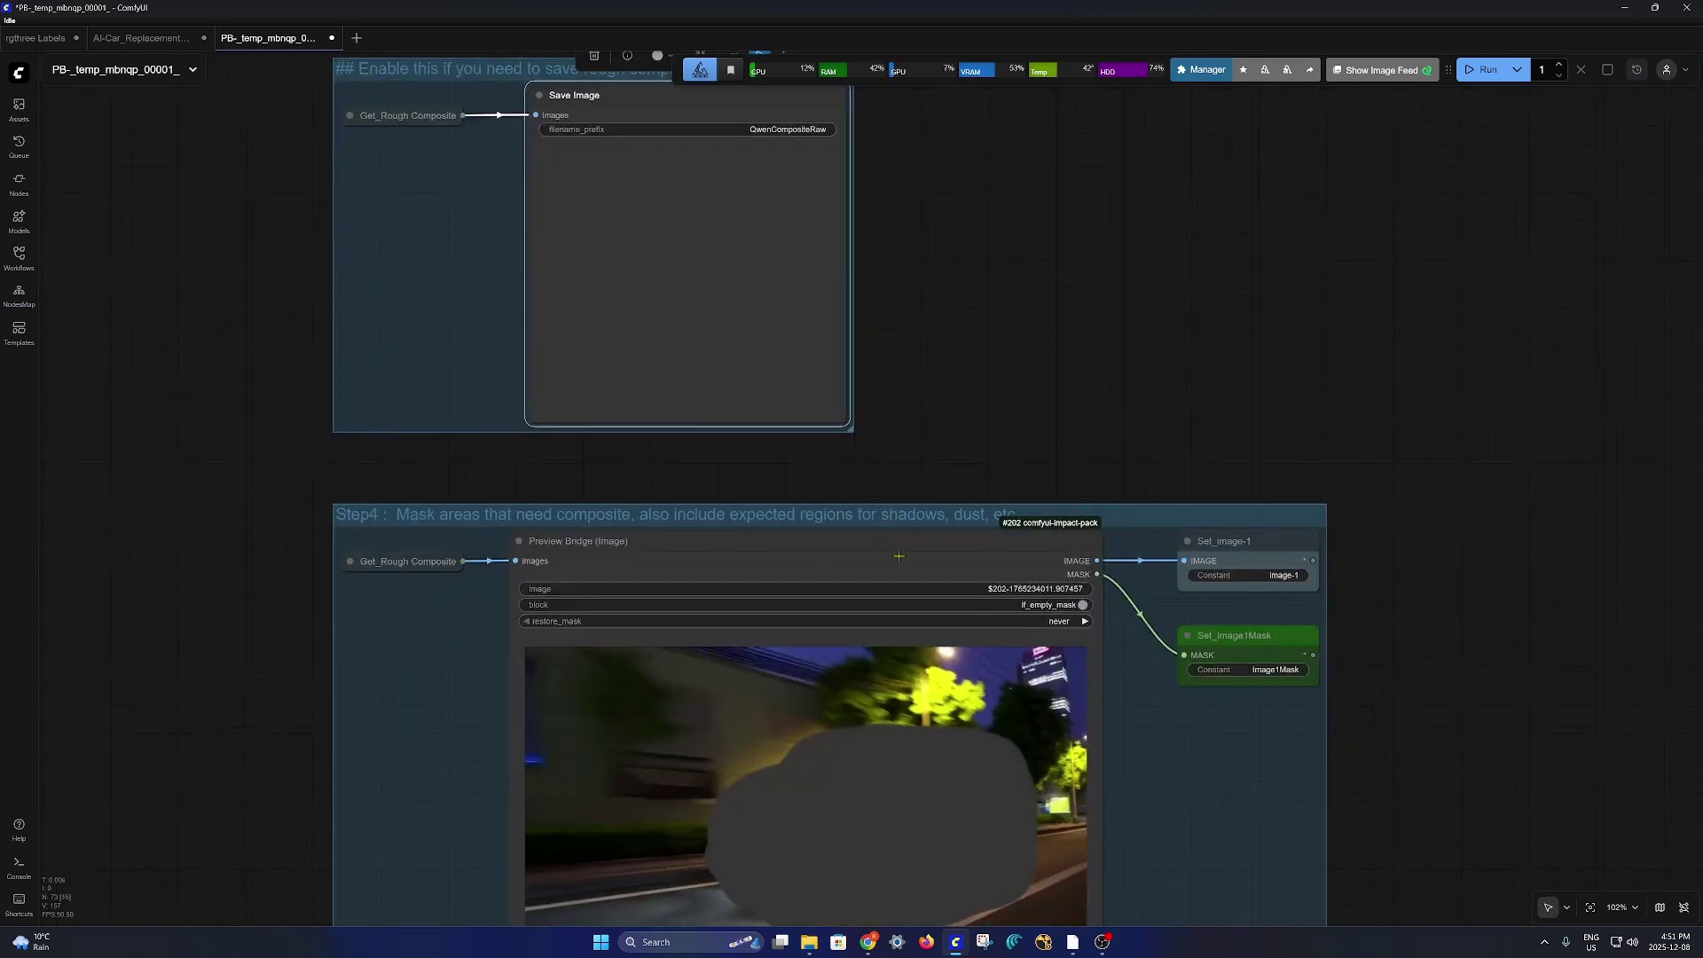
scroll(1100, 464, down, 2)
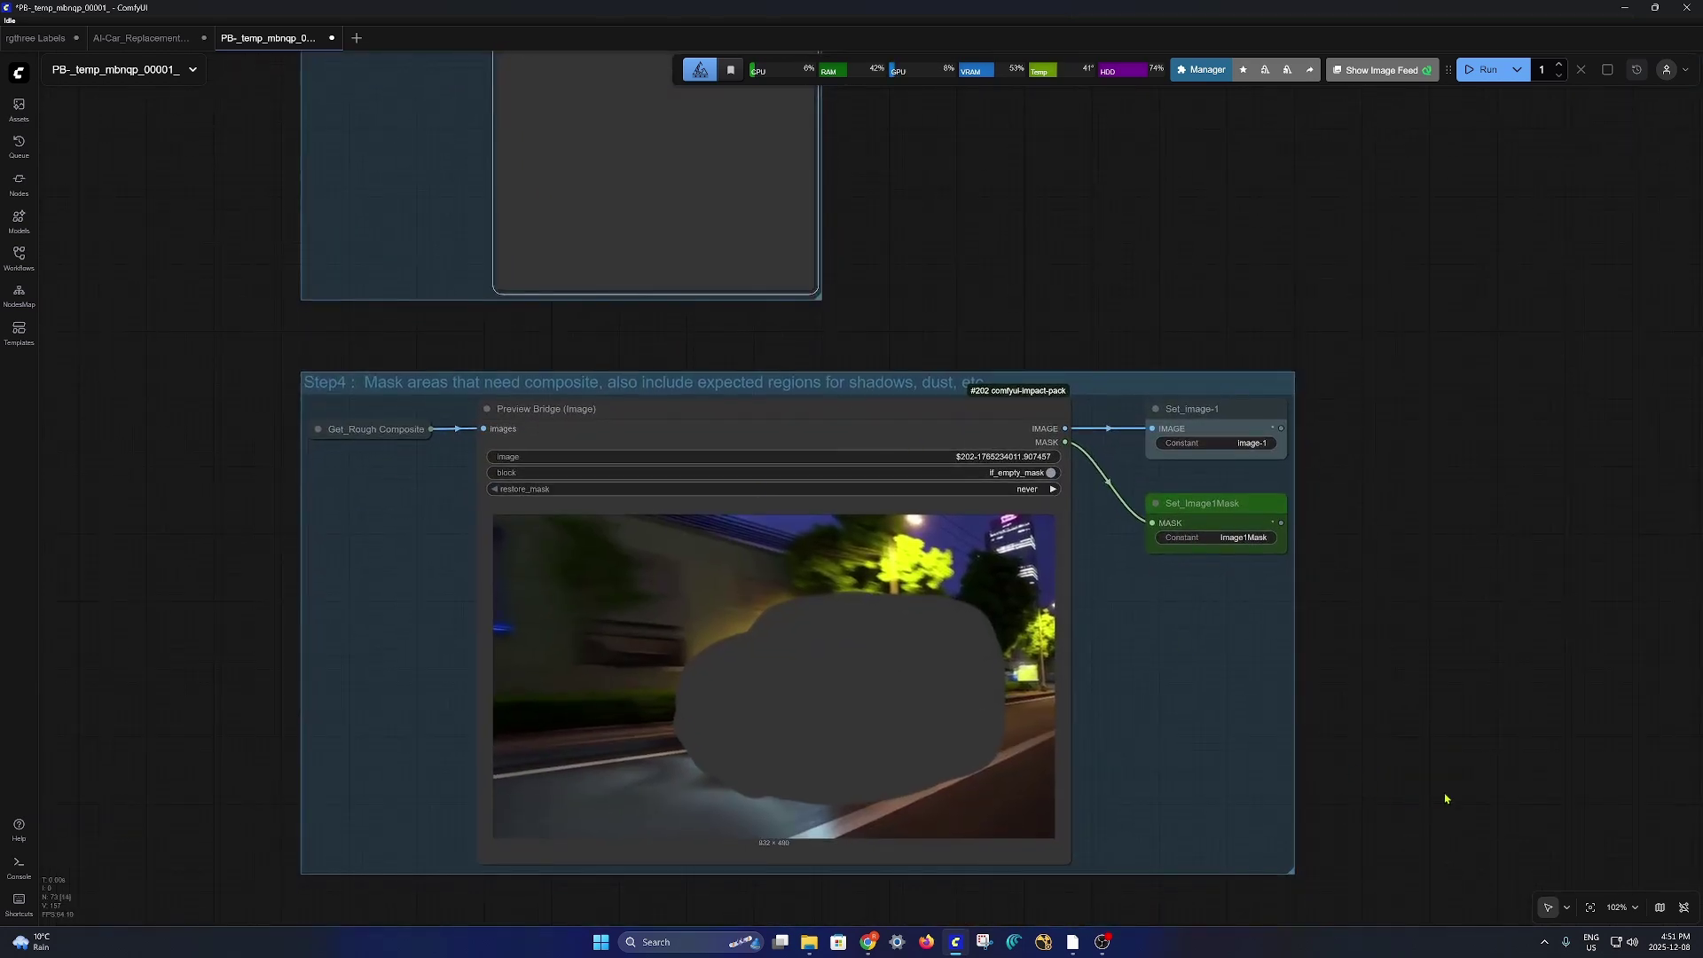
scroll(1446, 798, down, 1)
click(724, 360)
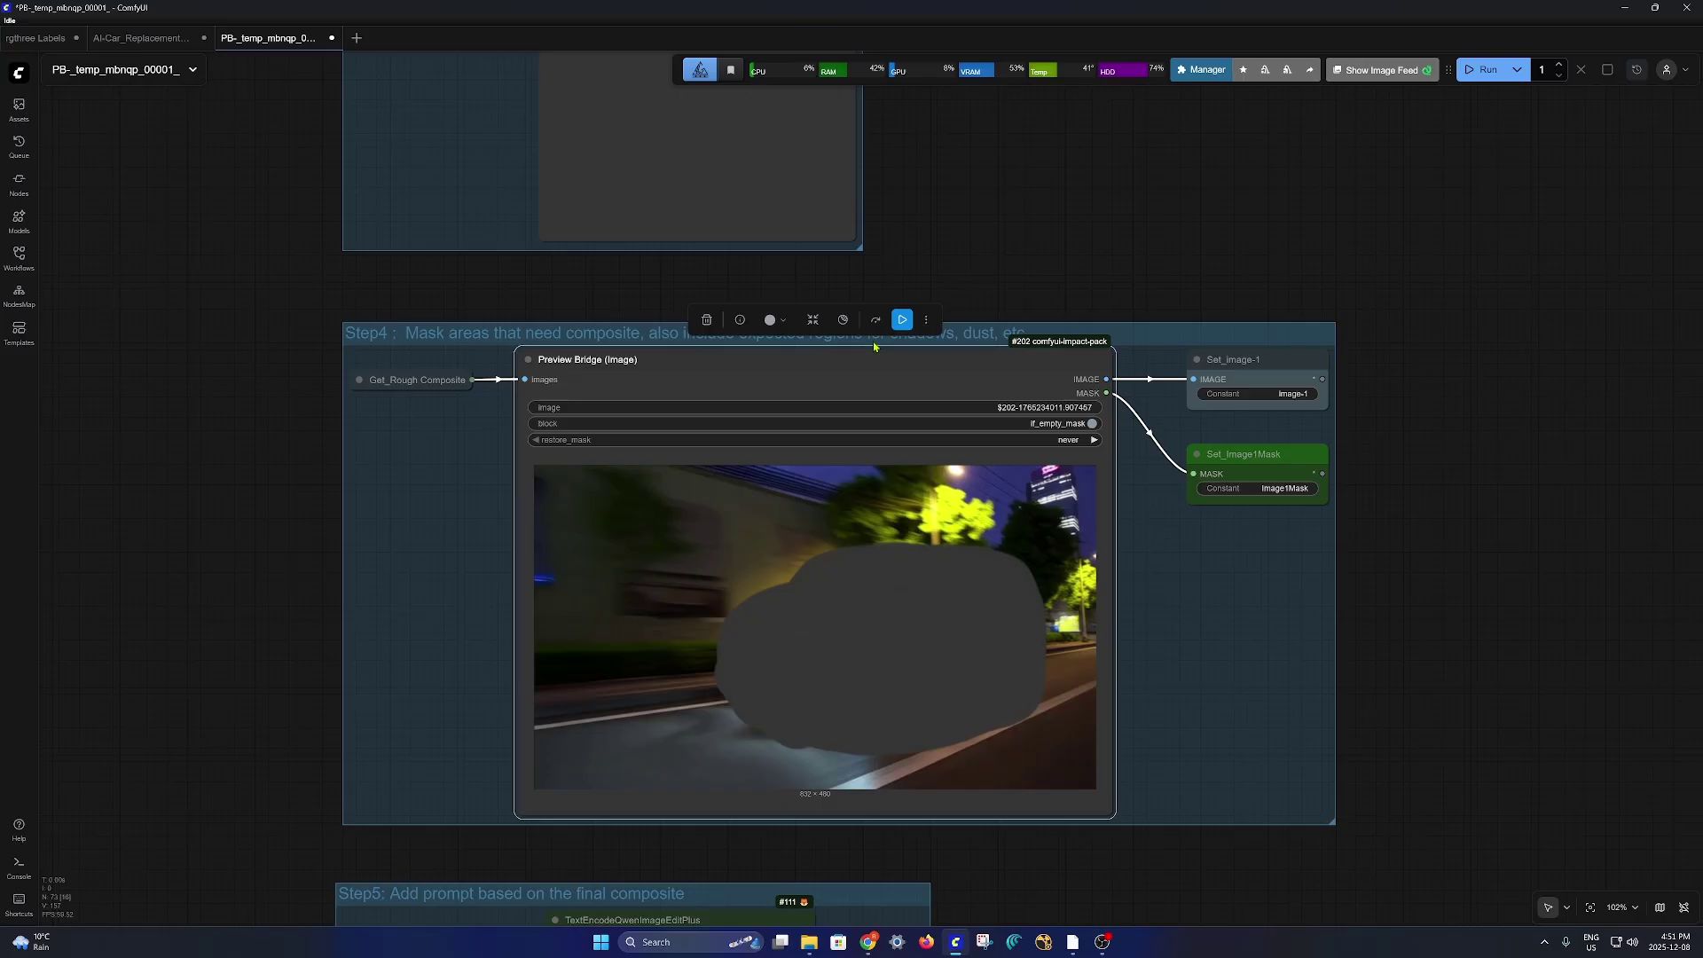
click(902, 319)
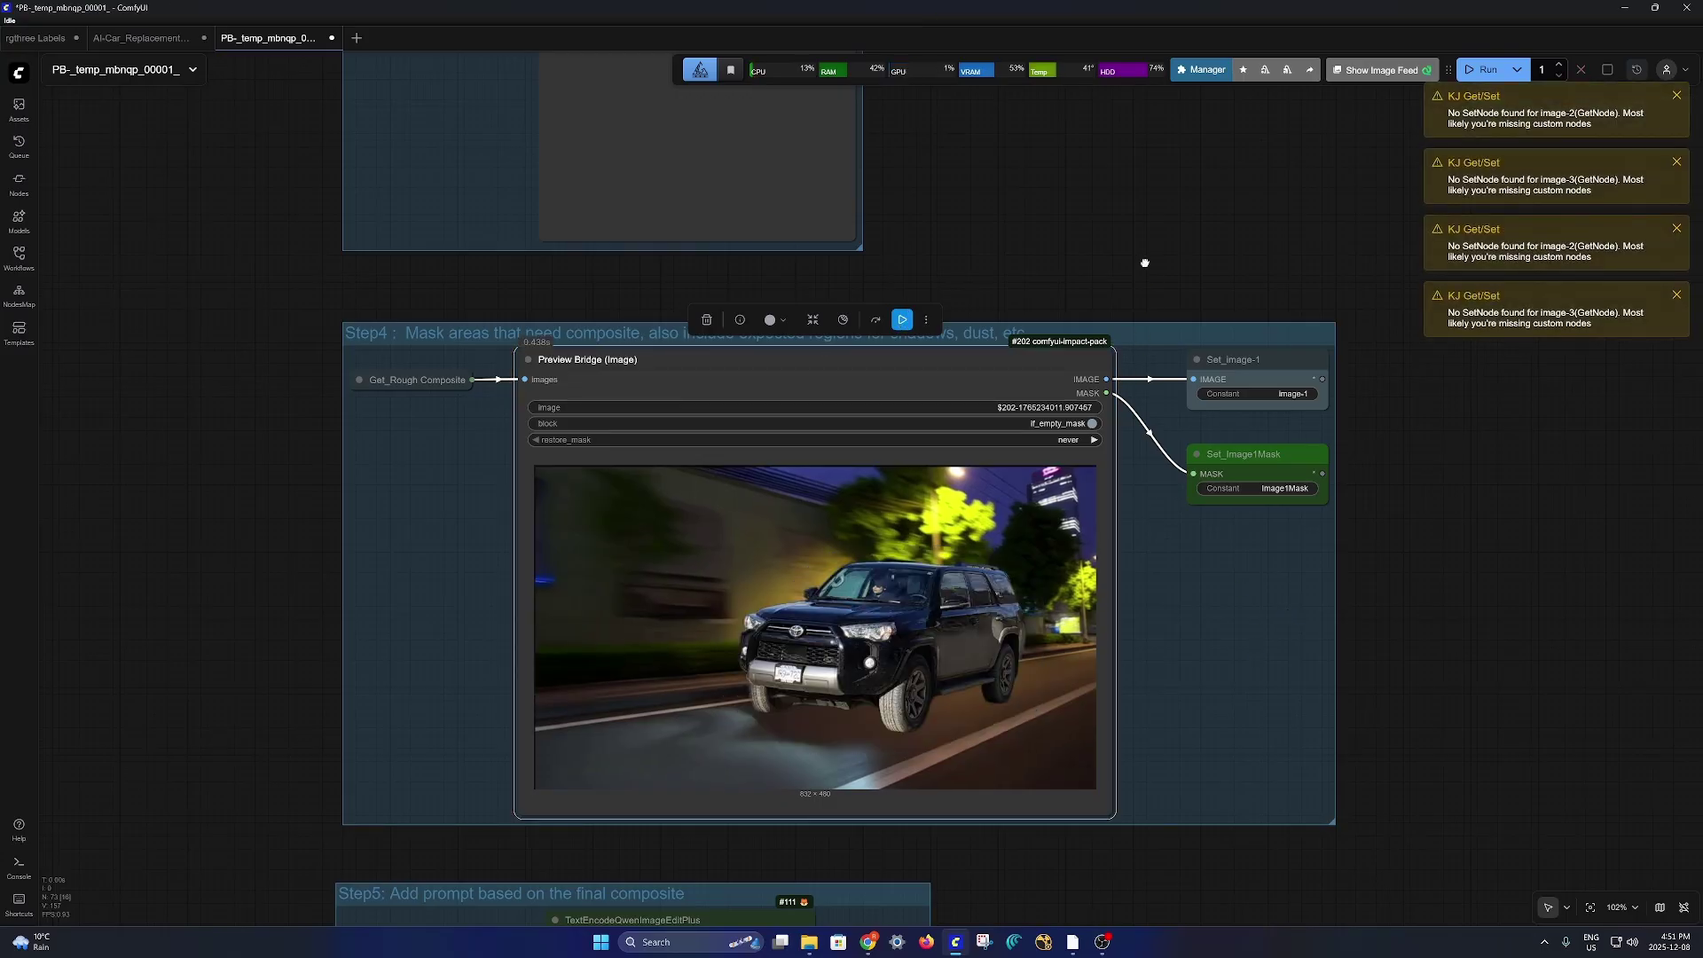
drag(1144, 264, 1038, 698)
scroll(1005, 594, down, 2)
drag(1129, 390, 1080, 703)
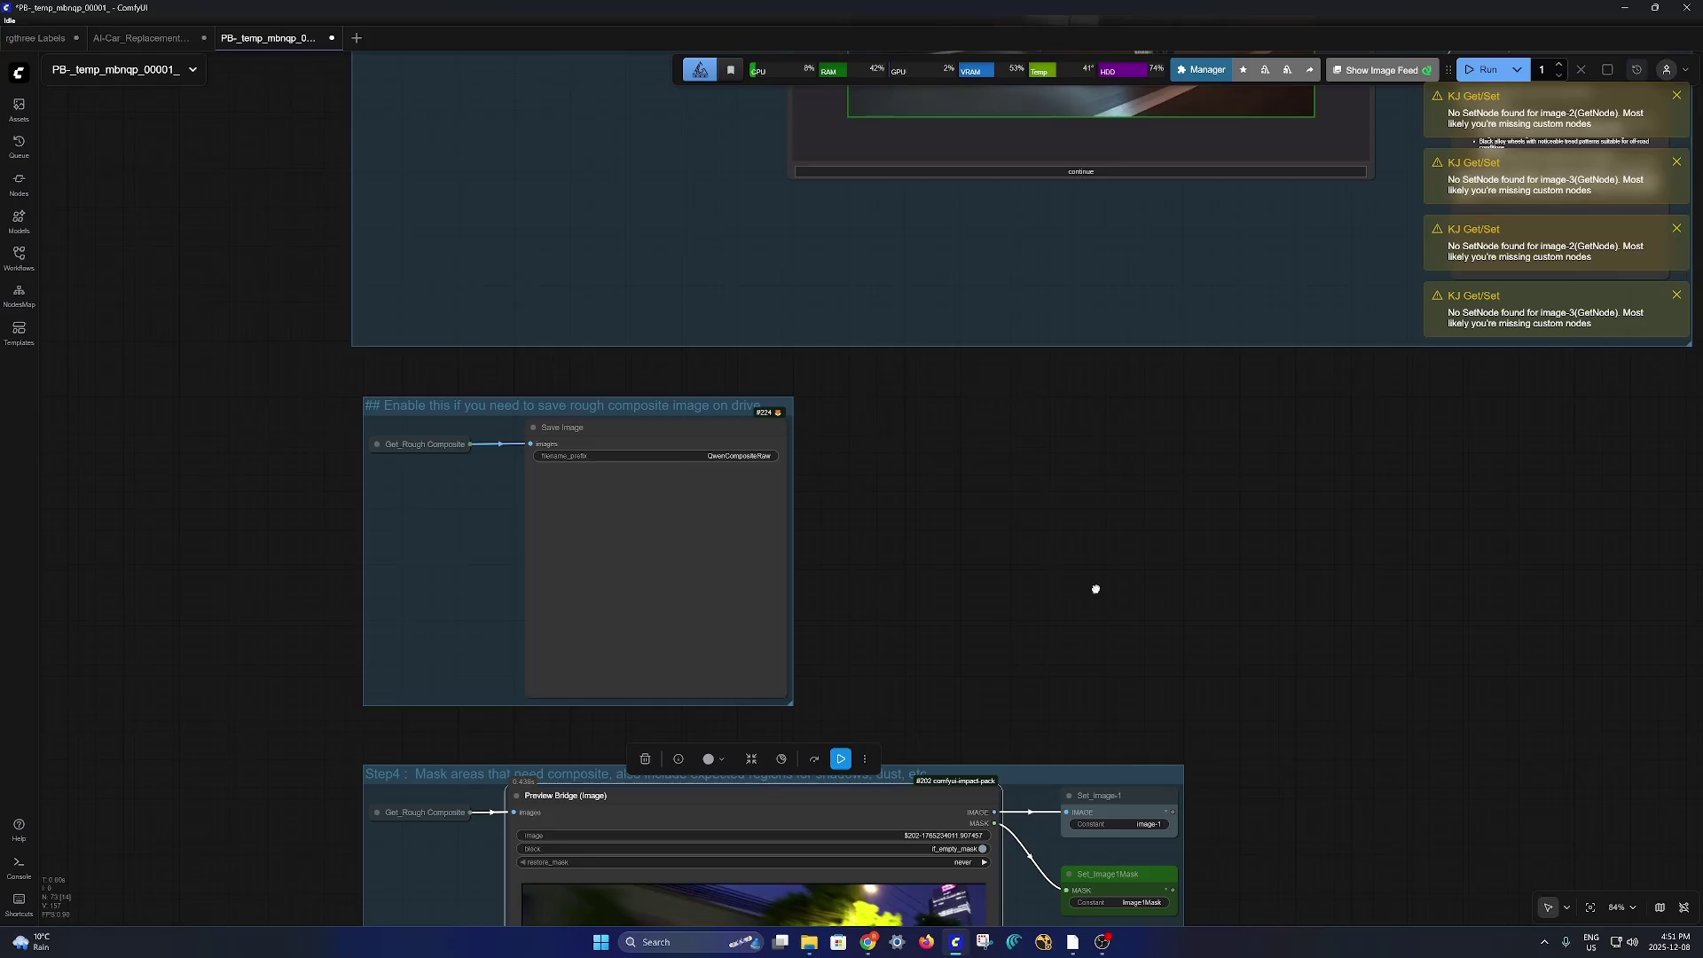
drag(1231, 259, 1148, 616)
scroll(1149, 616, down, 2)
scroll(1141, 597, down, 5)
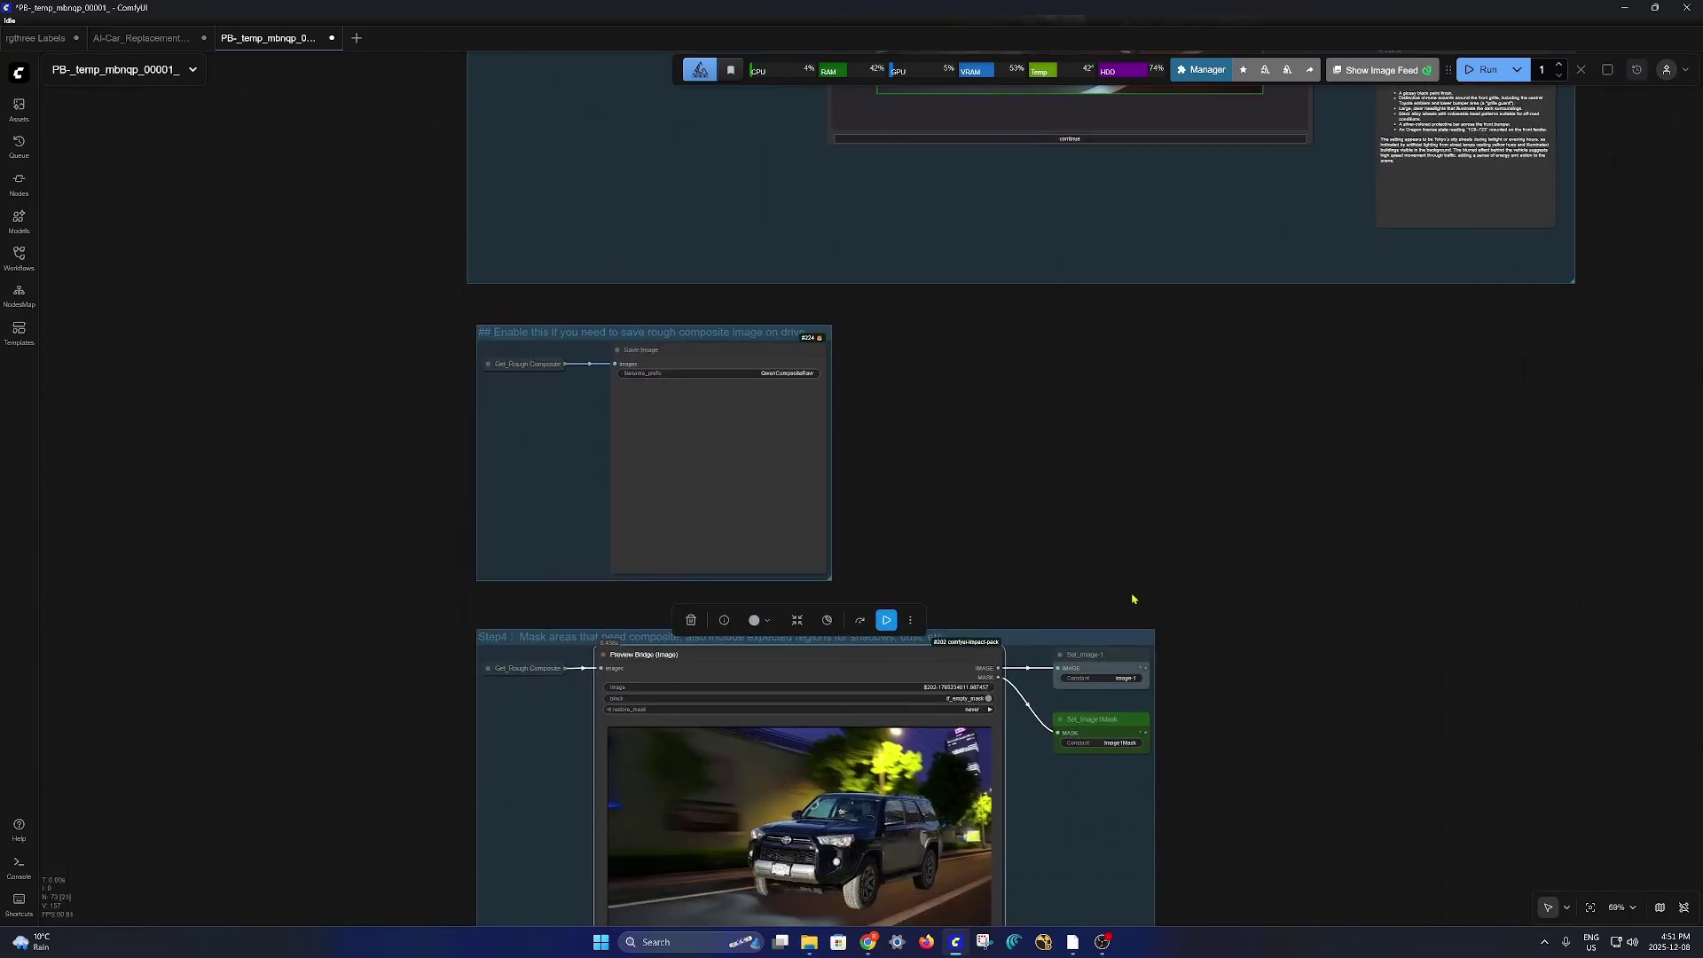
Step: Open the Preview Bridge image in the Mask Editor, paint over the whole SUV plus the surrounding shadow area, and save the mask
scroll(1020, 532, up, 7)
right_click(1018, 521)
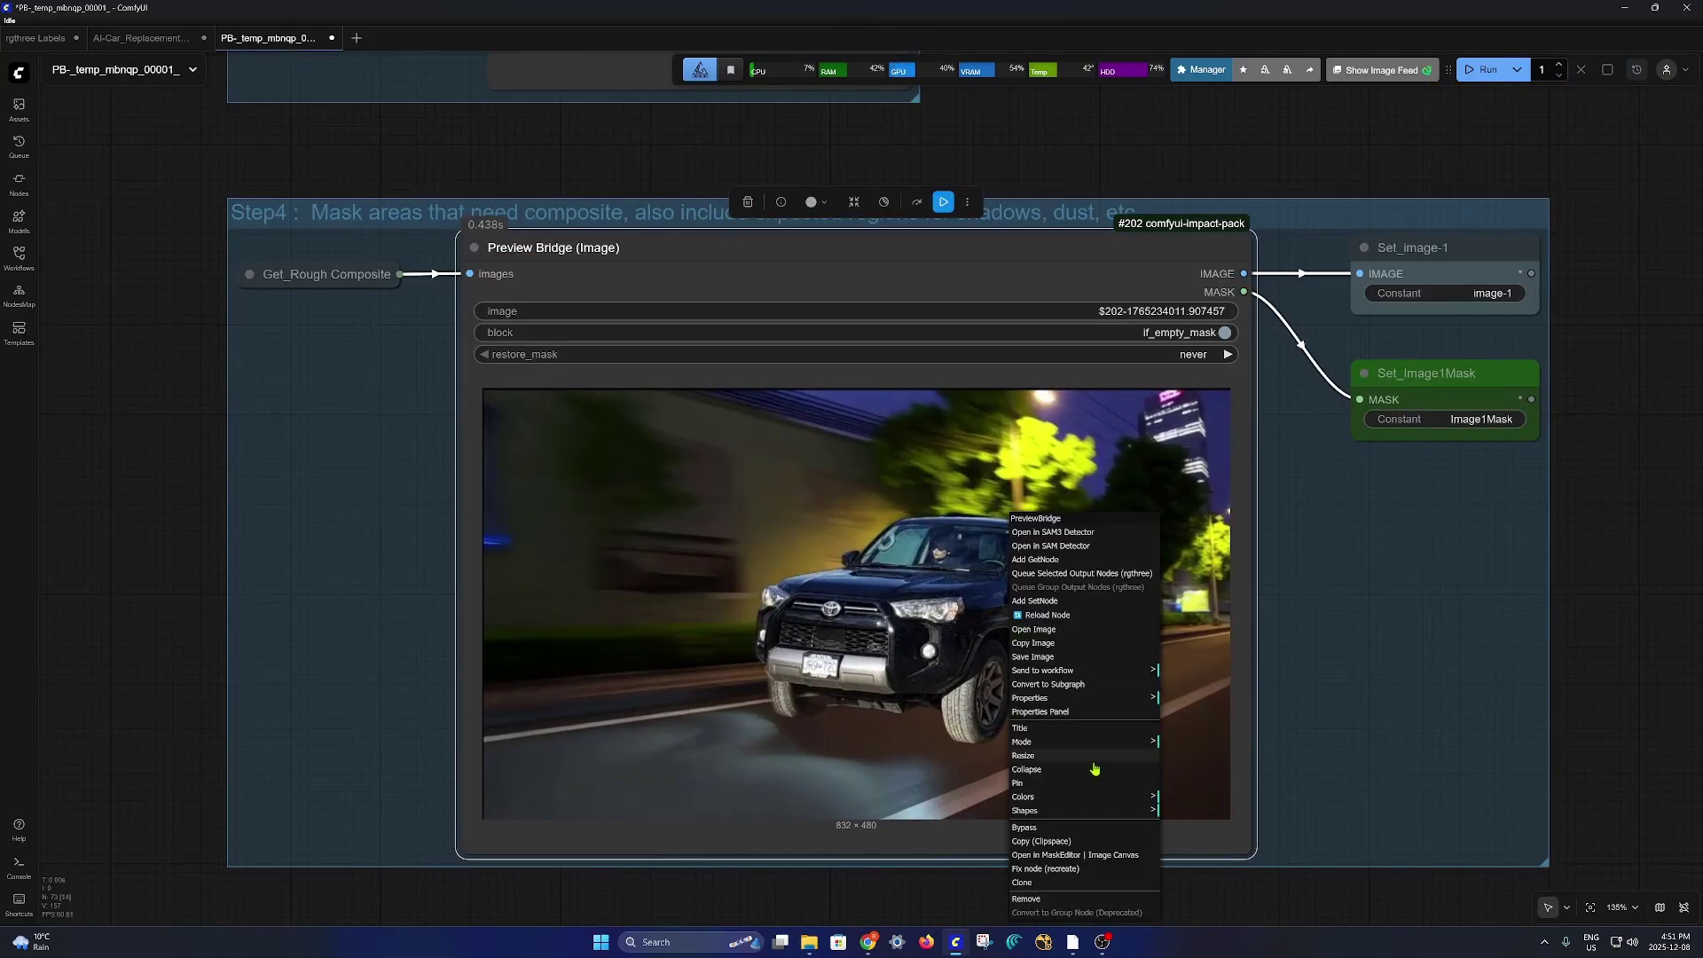
click(1078, 855)
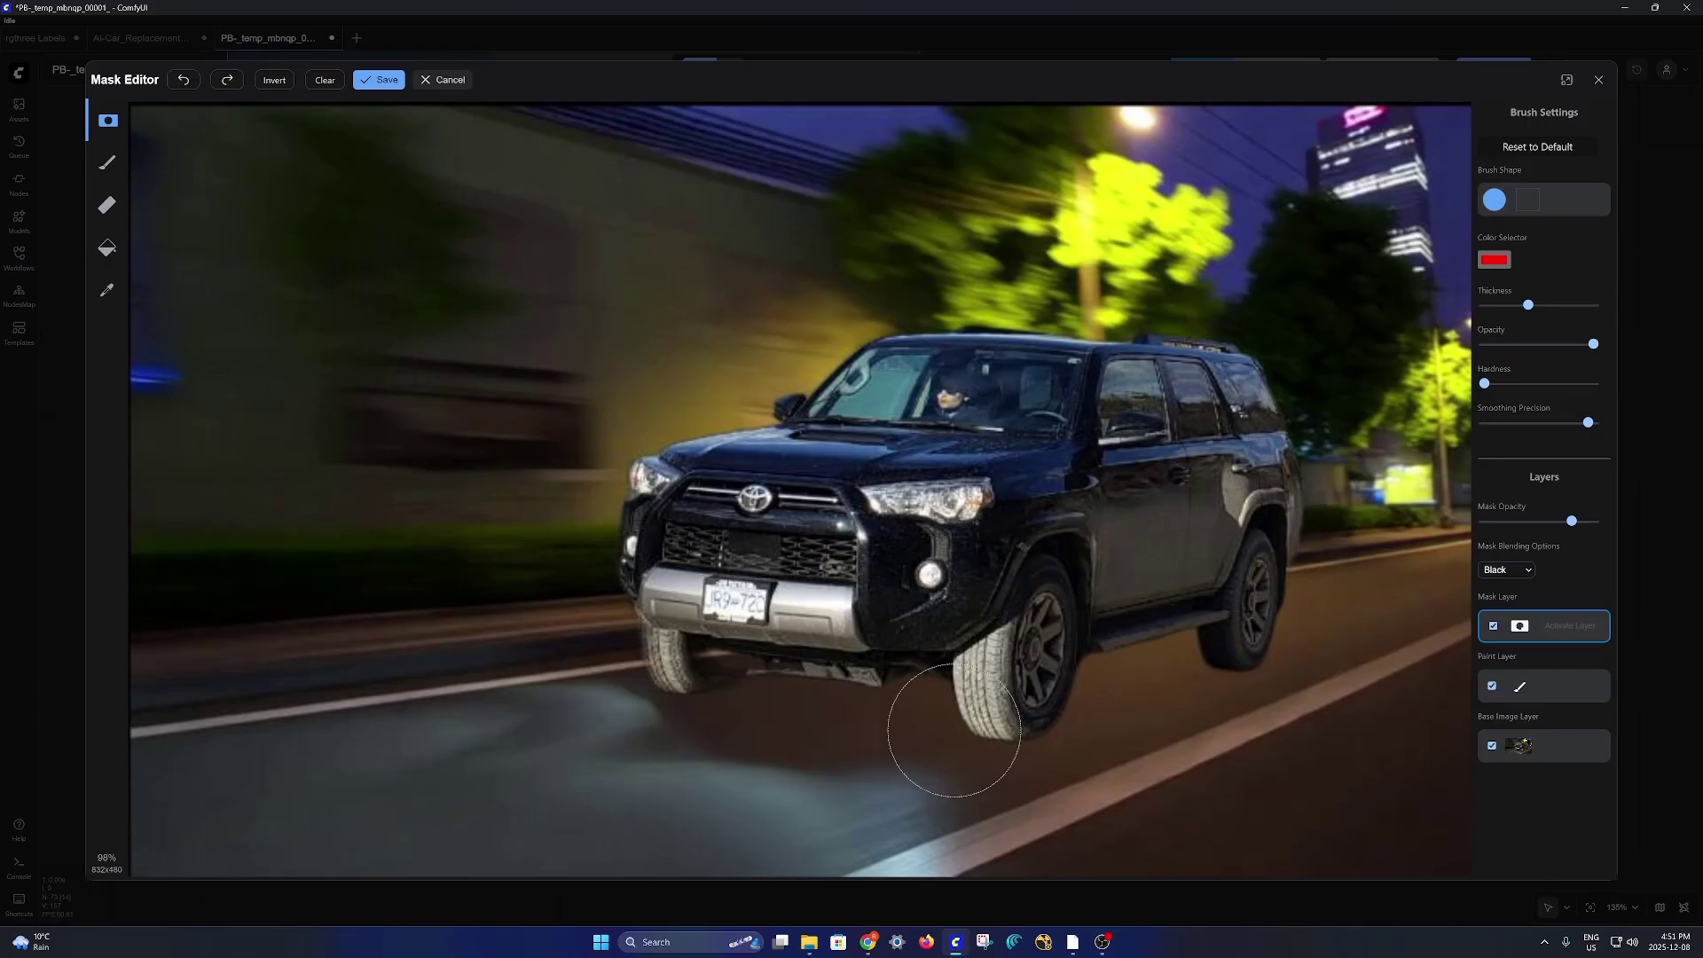
drag(976, 741, 1236, 634)
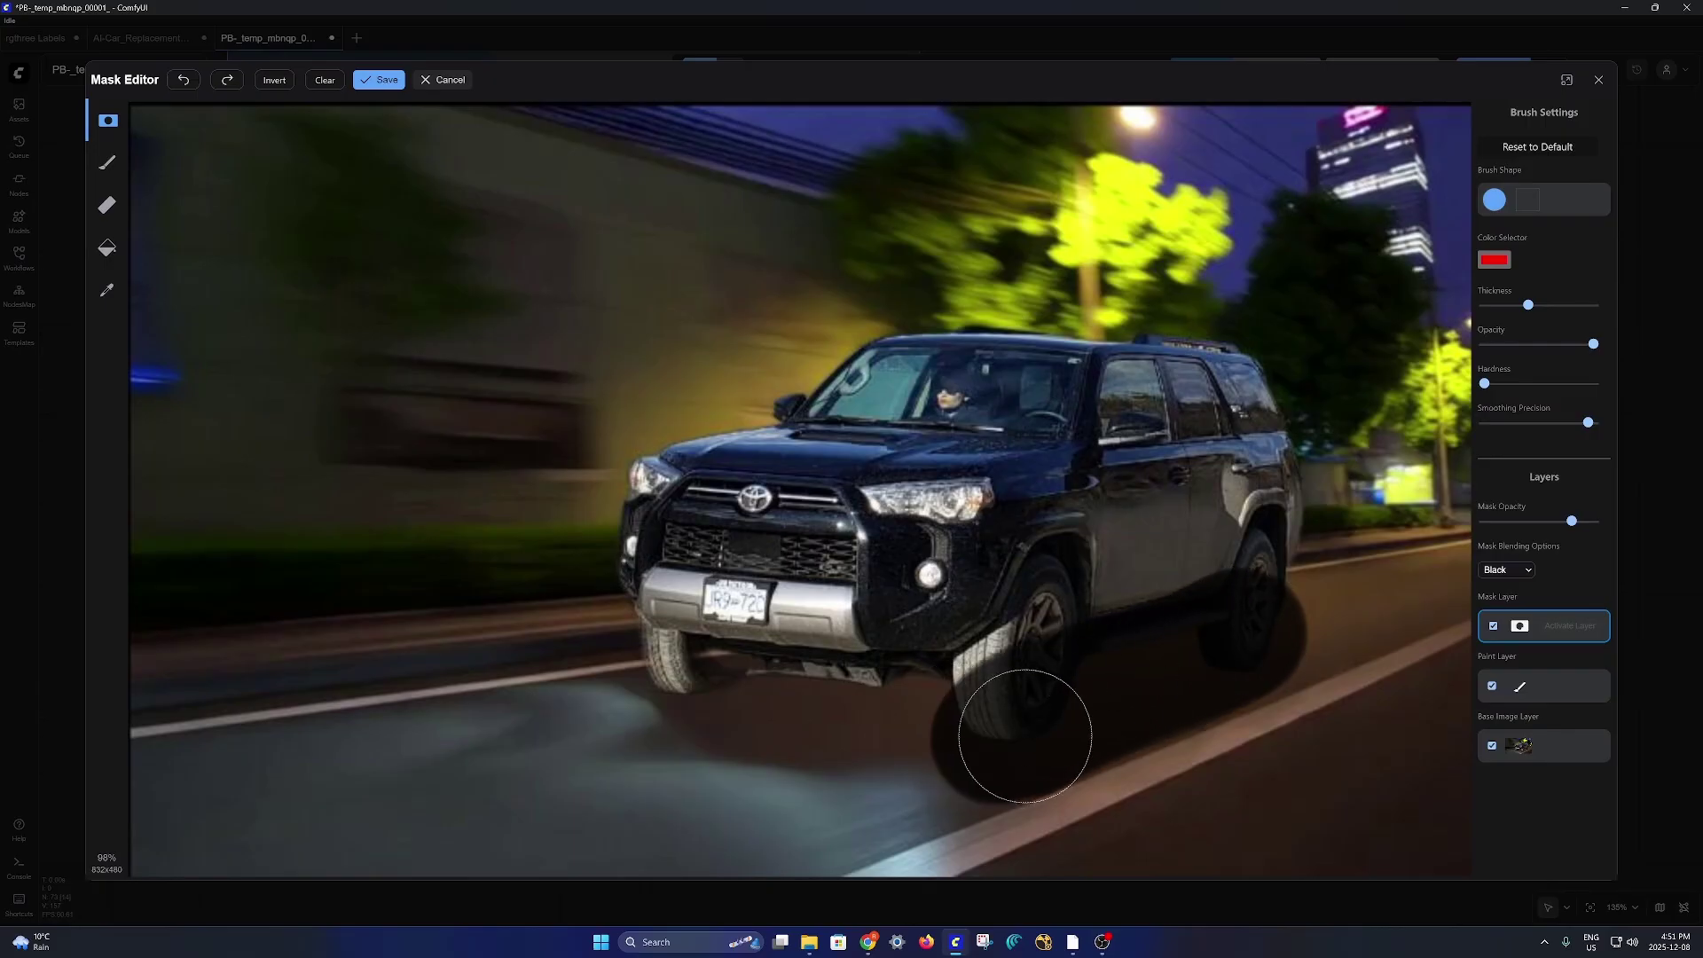
mouse_move(1025, 736)
mouse_down()
mouse_move(1246, 696)
mouse_move(1319, 658)
mouse_move(1039, 751)
mouse_move(1252, 628)
mouse_move(1290, 559)
mouse_move(1287, 468)
mouse_move(1249, 360)
mouse_move(1187, 331)
mouse_move(892, 330)
mouse_move(637, 441)
mouse_move(647, 601)
mouse_move(693, 677)
mouse_move(757, 713)
mouse_move(954, 746)
mouse_move(1194, 550)
mouse_move(1198, 441)
mouse_move(1130, 395)
mouse_move(1043, 609)
mouse_move(1113, 409)
mouse_move(1037, 485)
mouse_move(905, 433)
mouse_move(777, 480)
mouse_move(716, 543)
mouse_move(727, 495)
mouse_move(1025, 485)
mouse_move(845, 568)
mouse_move(800, 657)
mouse_move(920, 658)
mouse_move(1044, 572)
mouse_up()
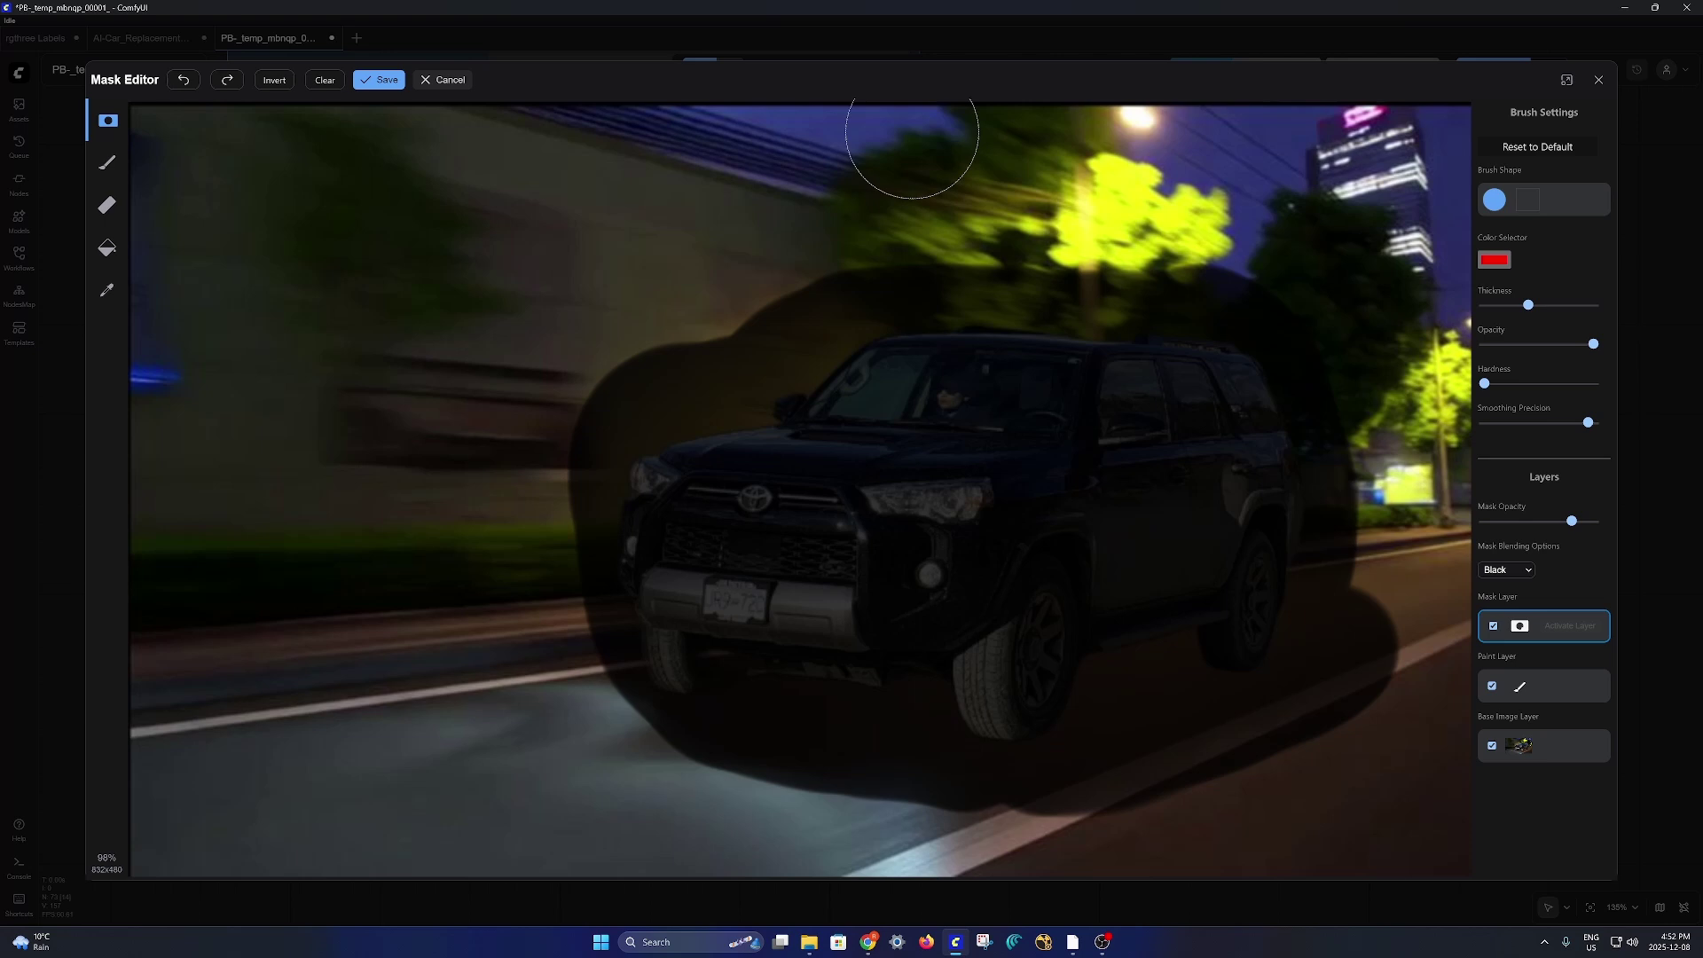
click(379, 80)
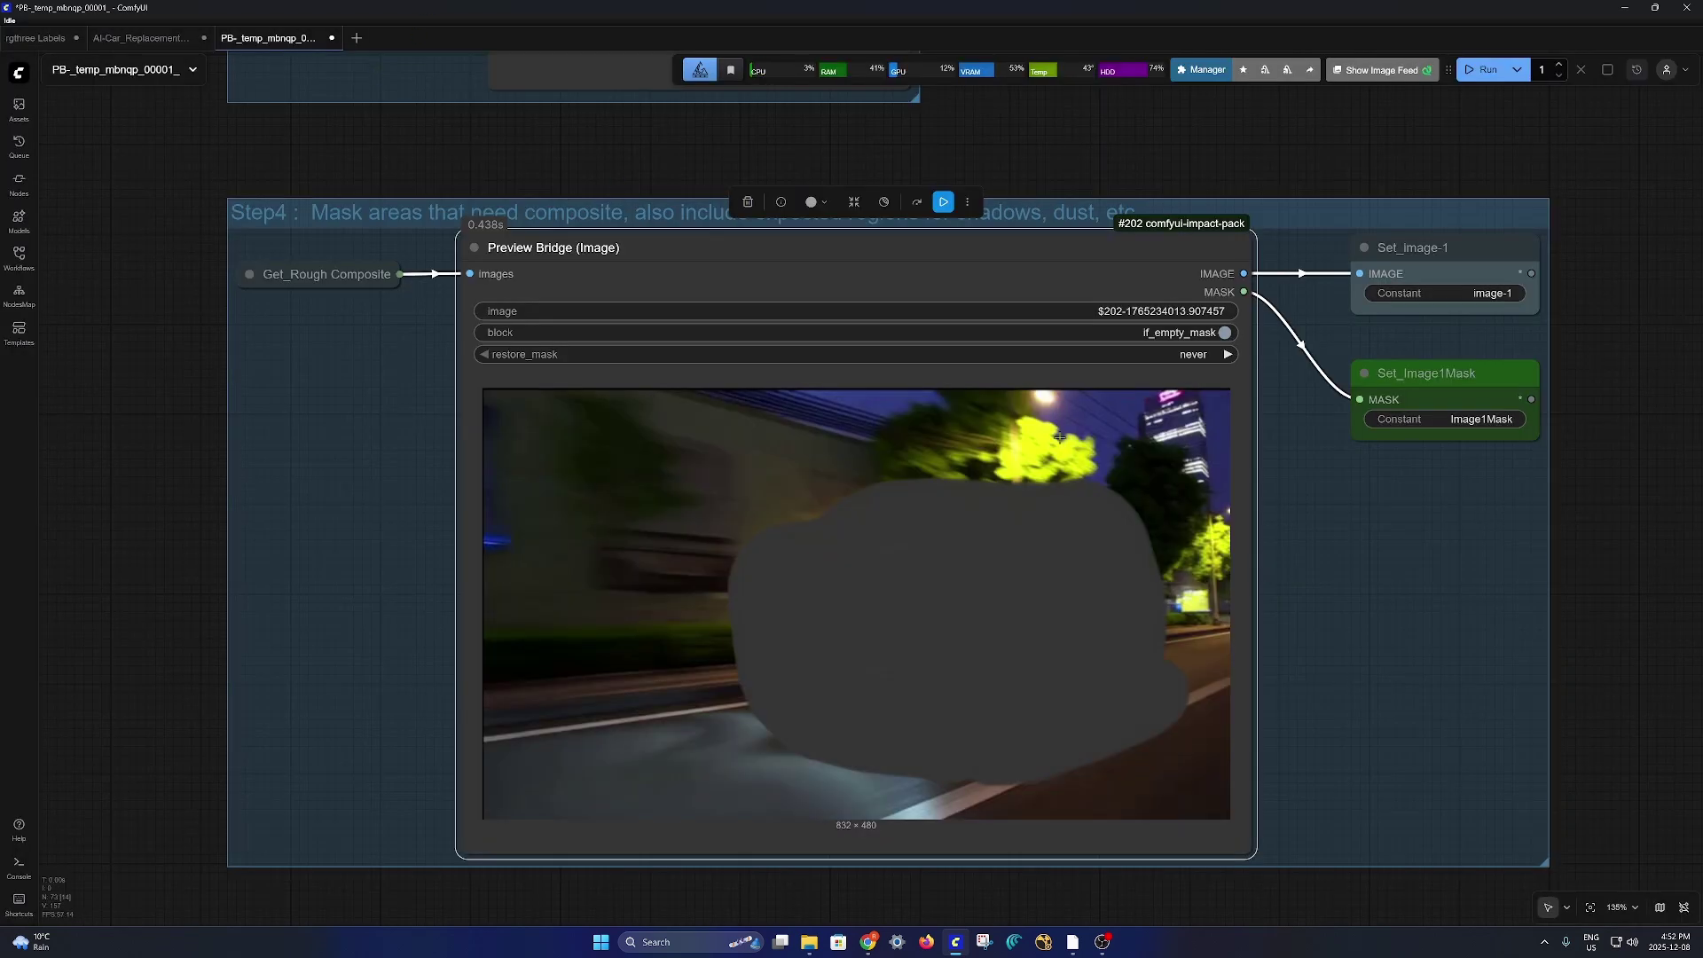
Step: Run the Preview Image node attached to Inpaint Crop (Improved) to refresh the cropped composite
scroll(1064, 443, down, 7)
scroll(1242, 585, down, 5)
drag(1234, 603, 1043, 211)
scroll(995, 479, up, 11)
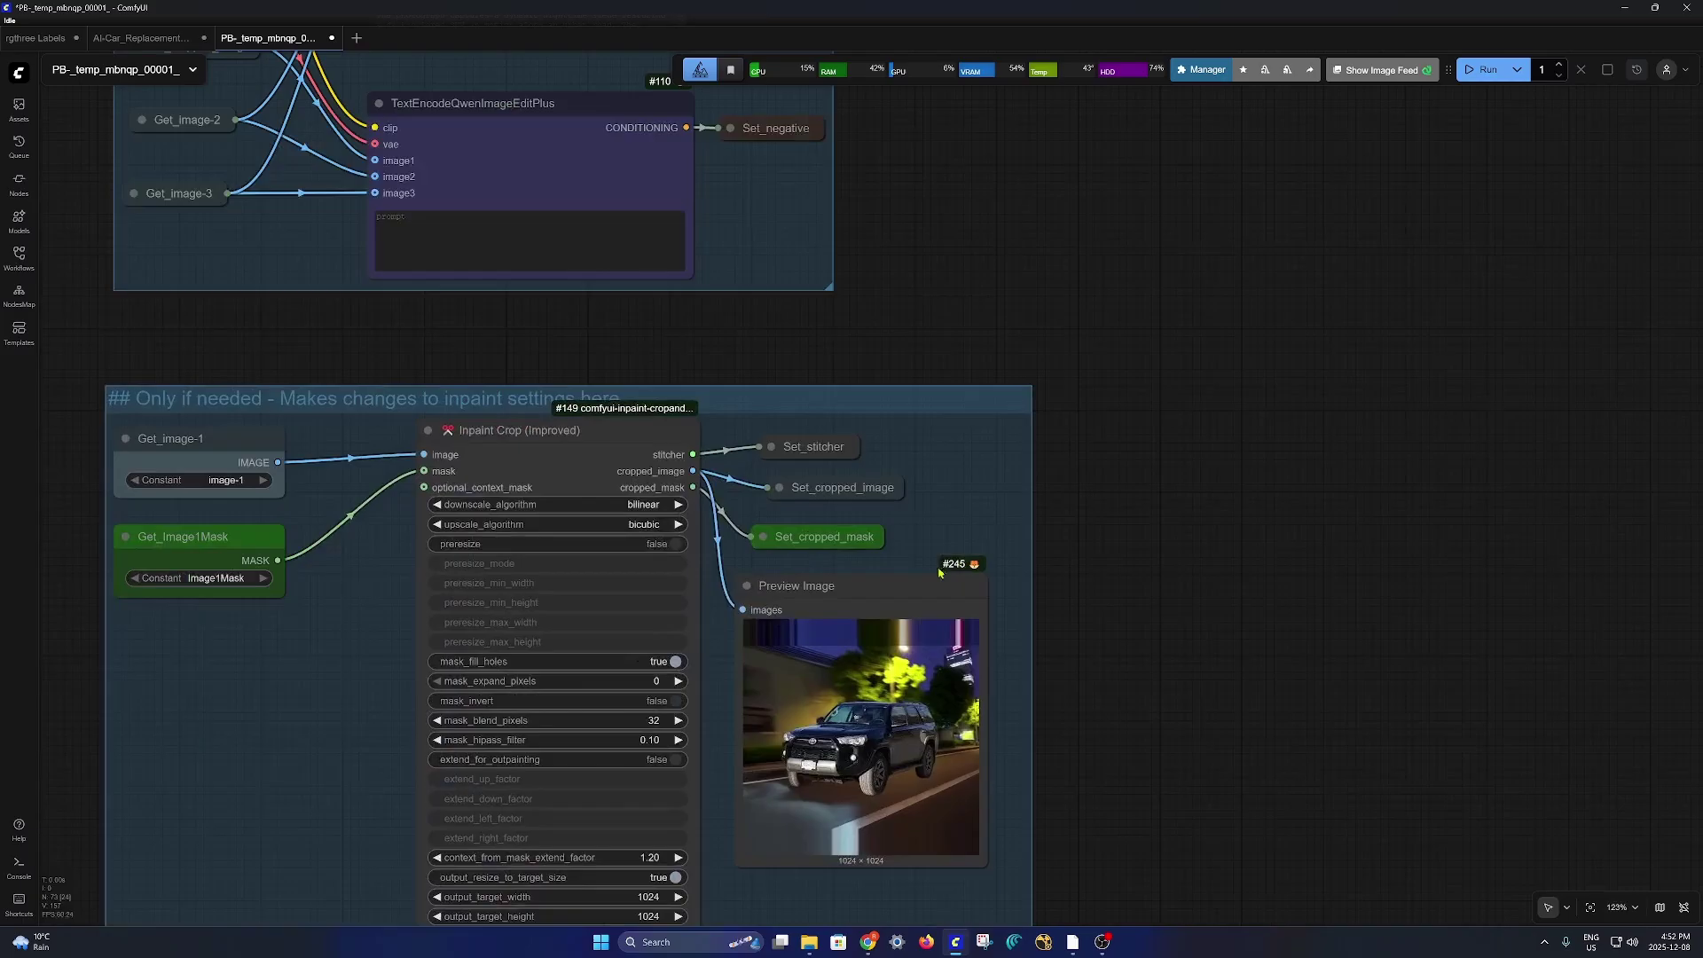
click(841, 587)
click(948, 542)
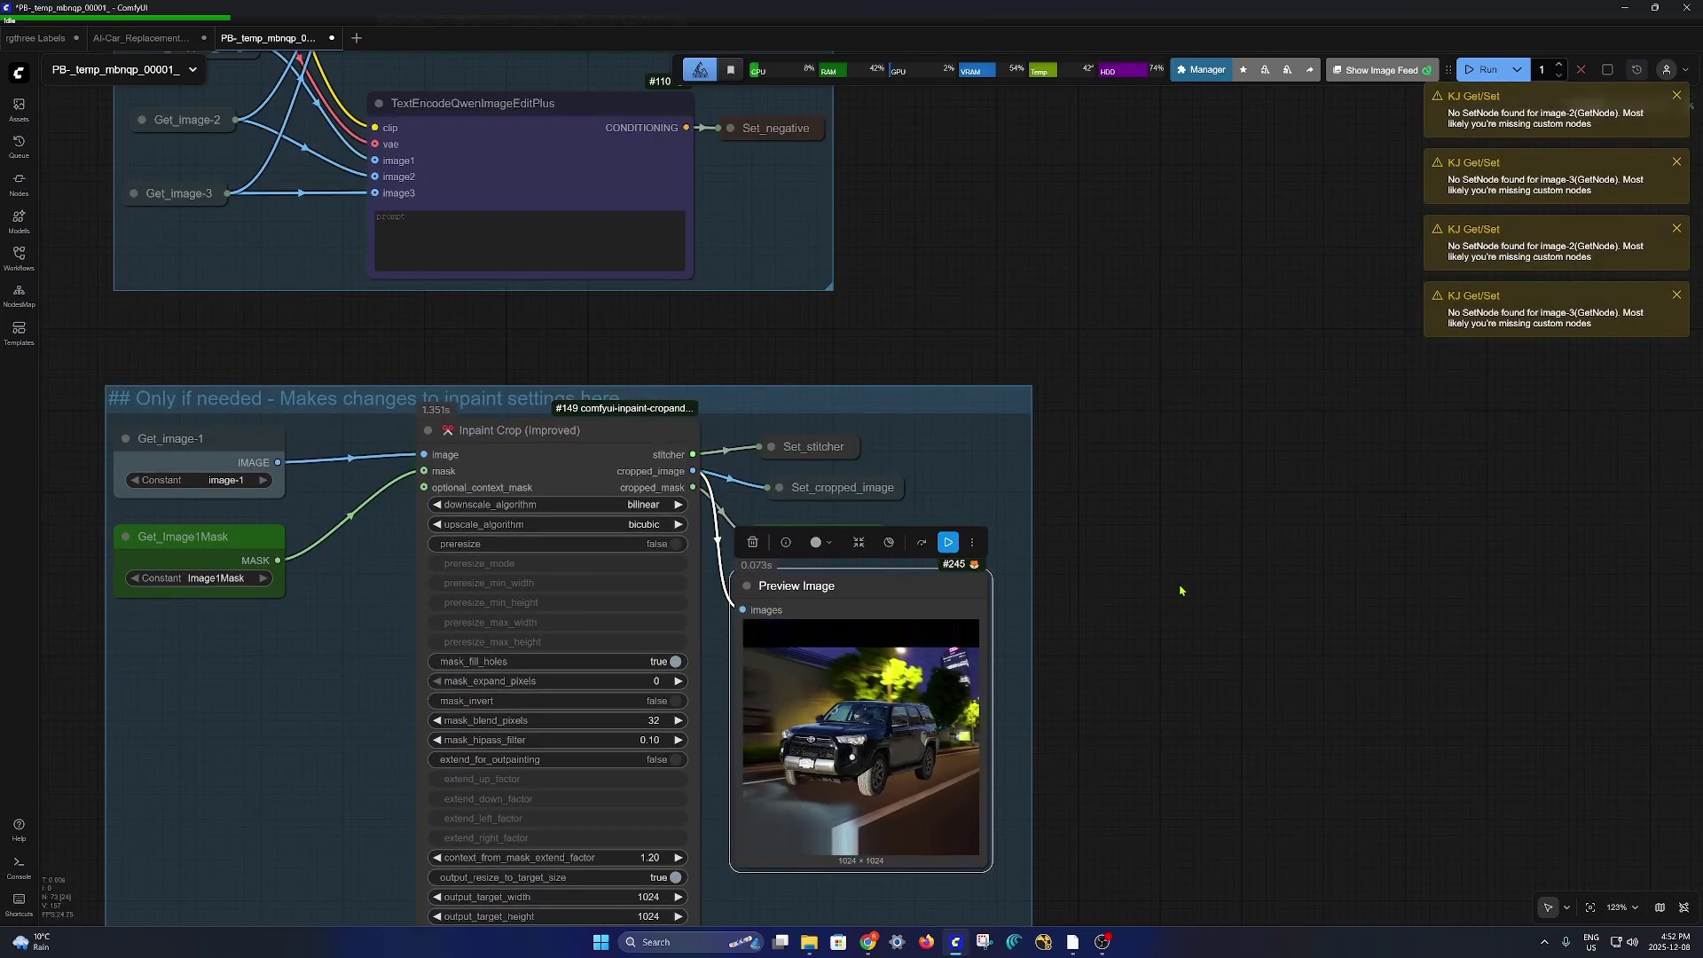
Step: Review the Step5 prompt group and the optional Inpaint Crop and KSampler settings groups below it
scroll(1180, 590, down, 4)
drag(1186, 159, 1176, 512)
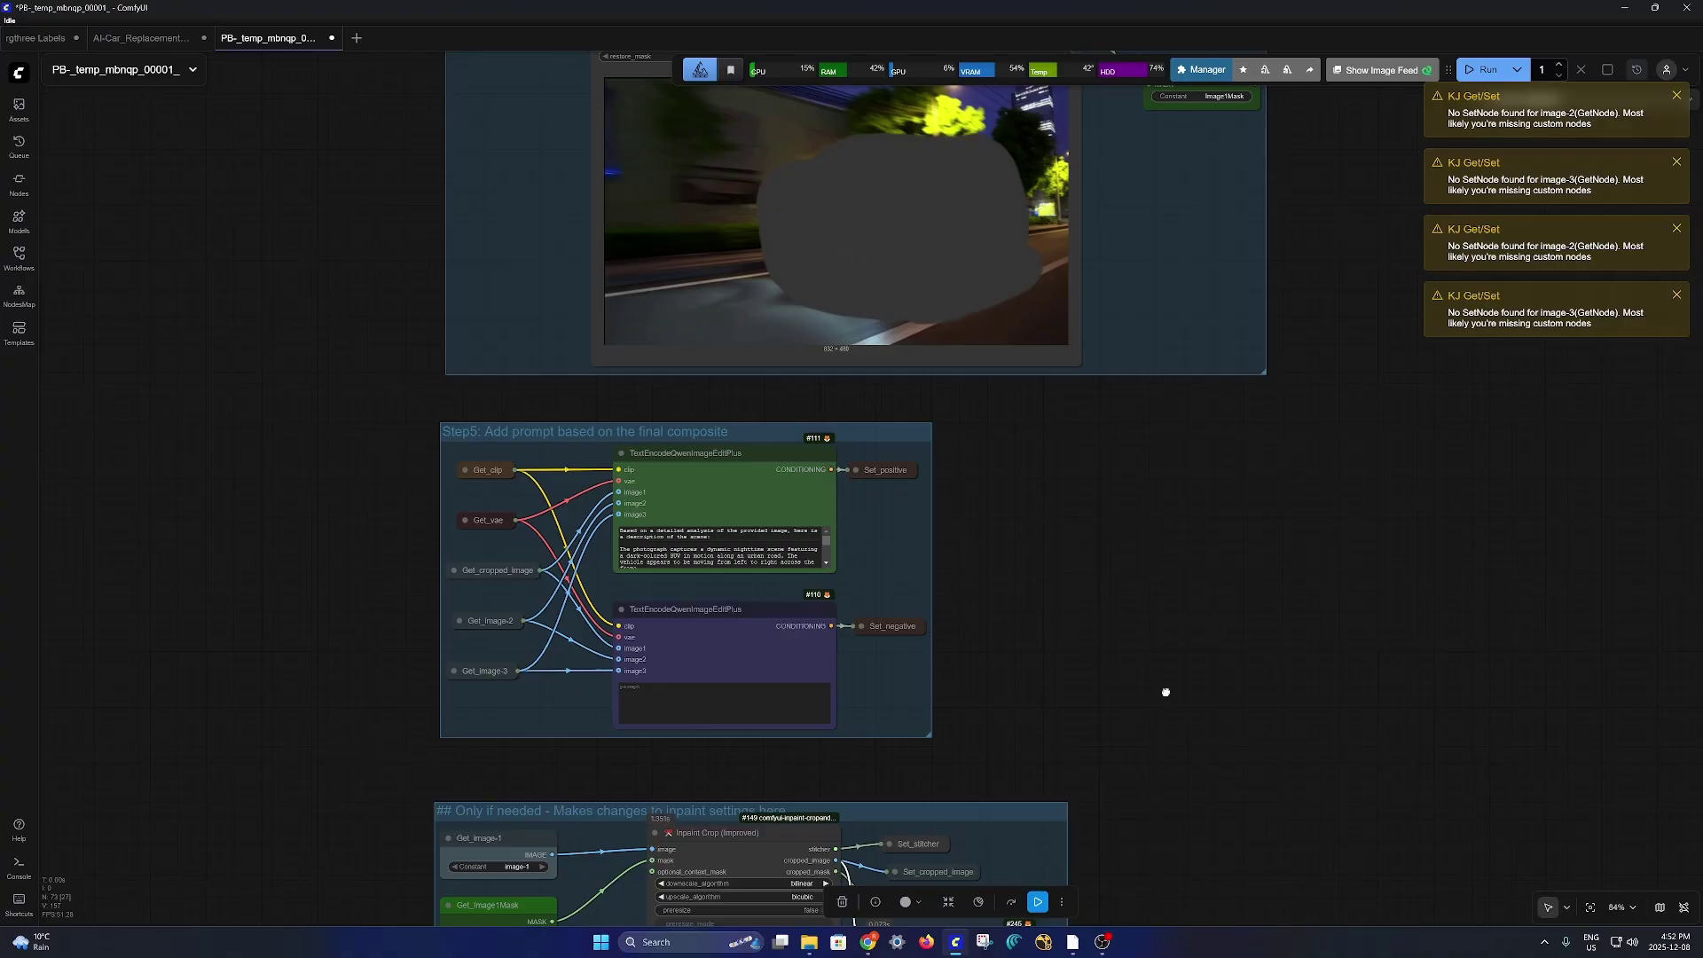
scroll(1166, 692, up, 4)
scroll(1213, 692, down, 10)
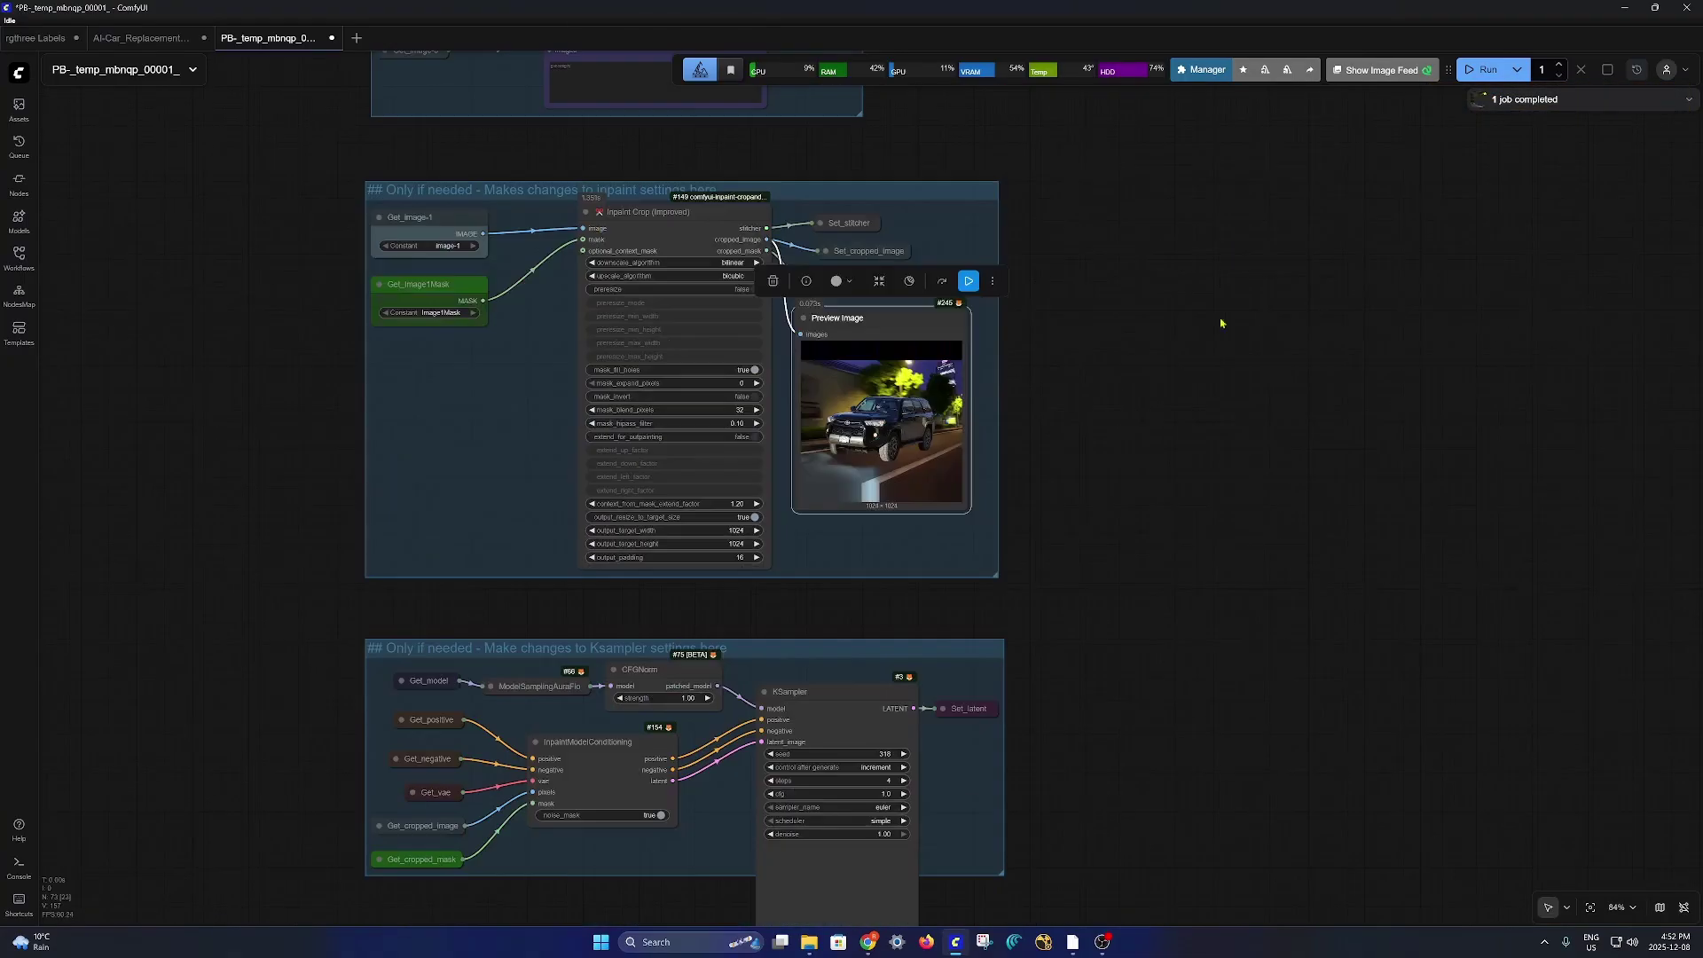
scroll(1254, 779, up, 6)
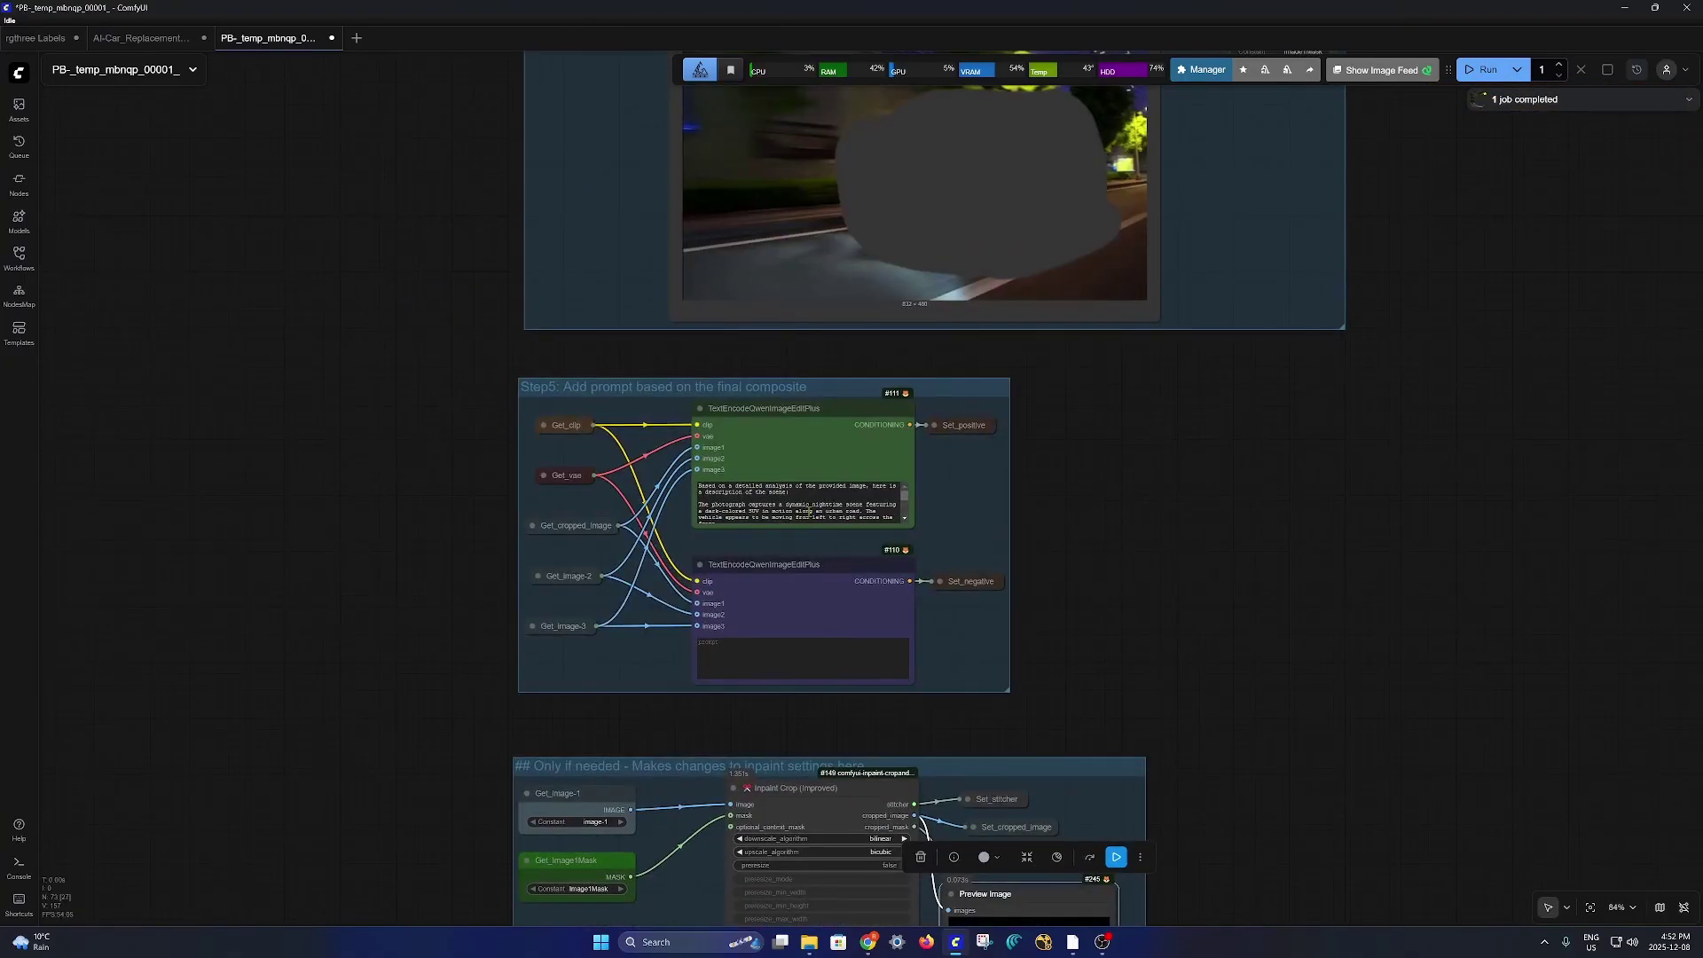
scroll(781, 500, up, 5)
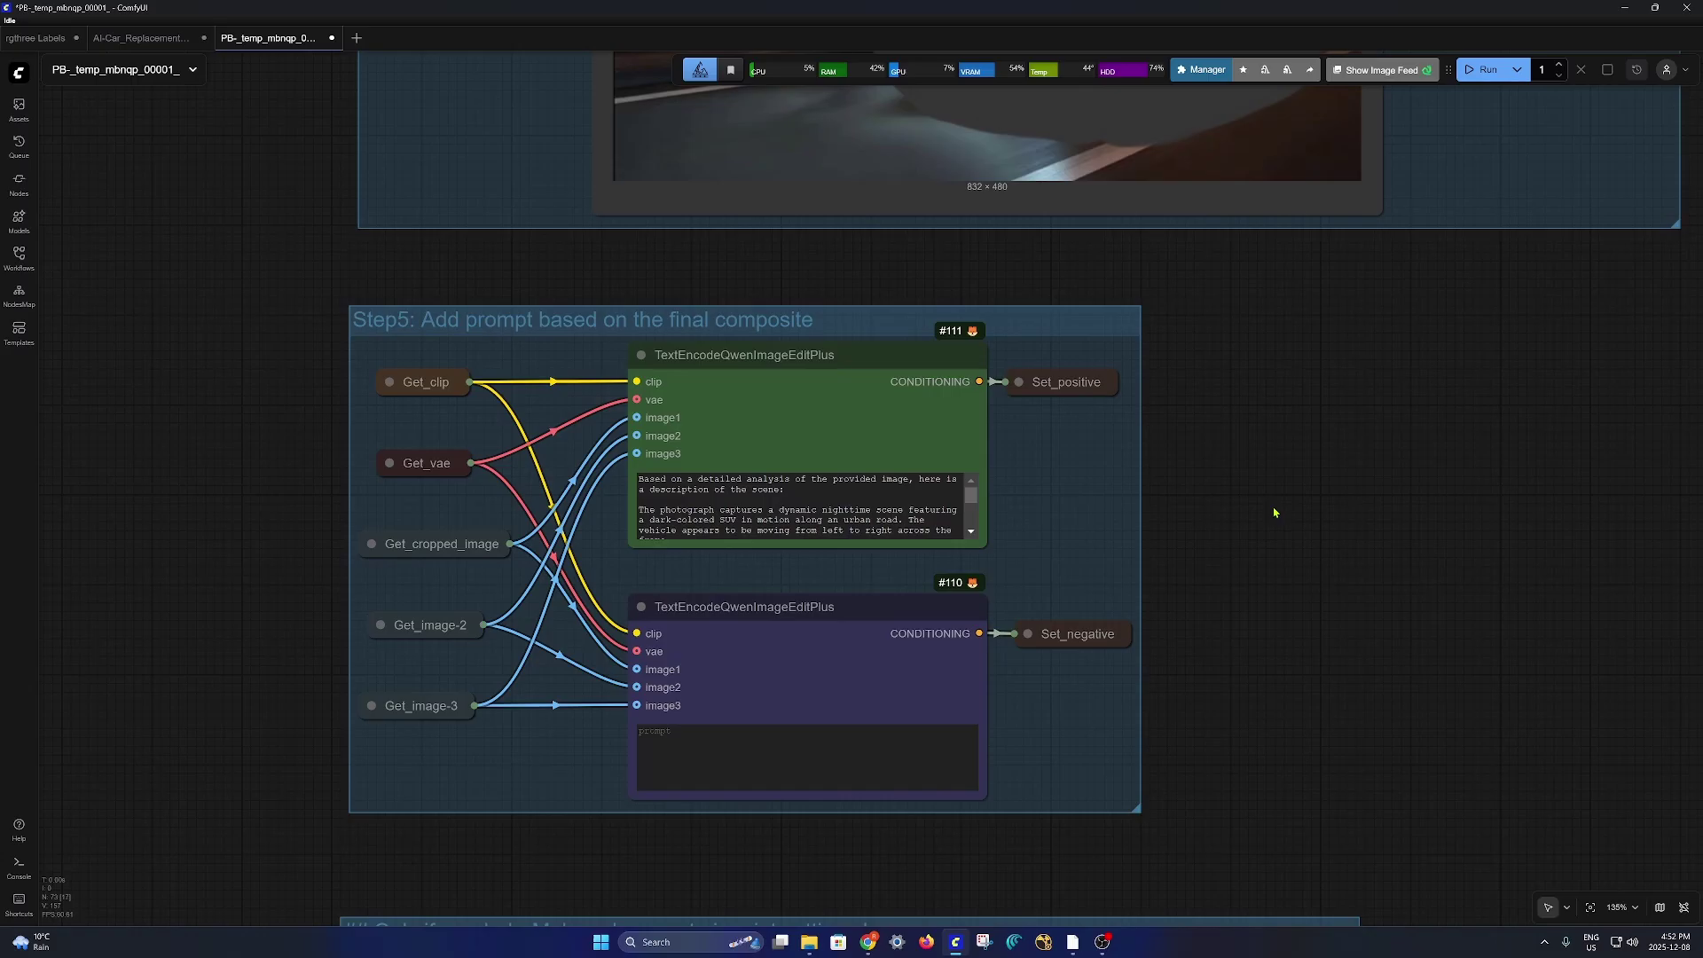
drag(1344, 698, 1304, 258)
scroll(1455, 497, down, 6)
drag(1508, 616, 1415, 574)
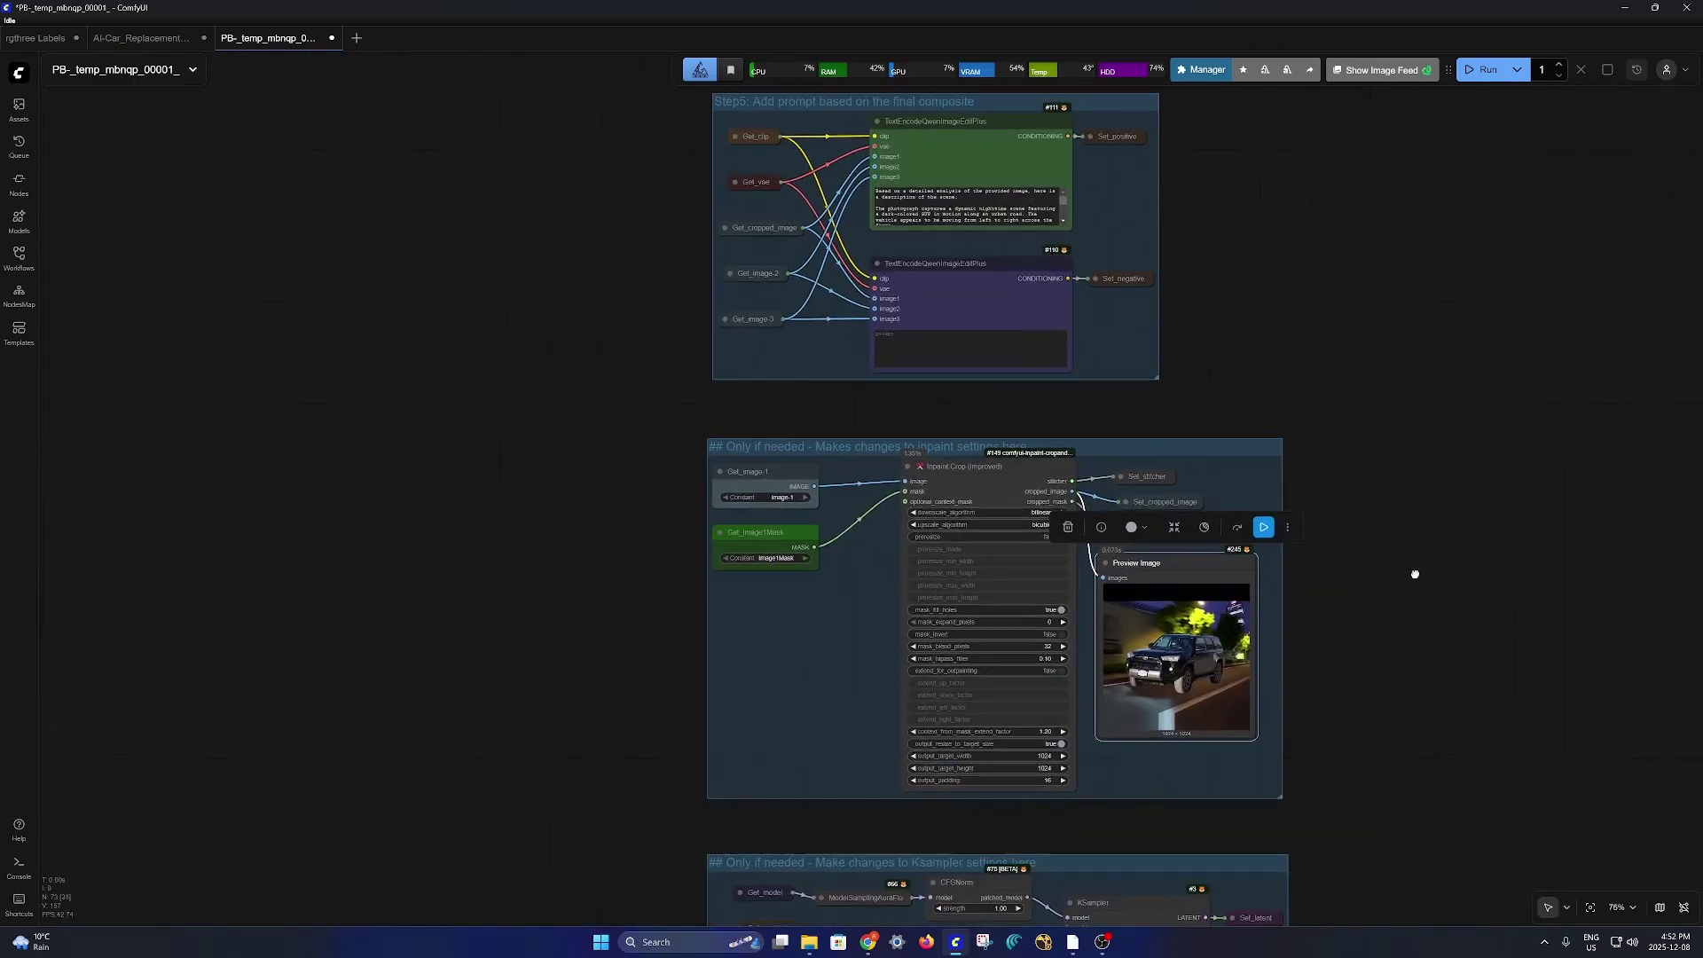
drag(1532, 615, 1254, 434)
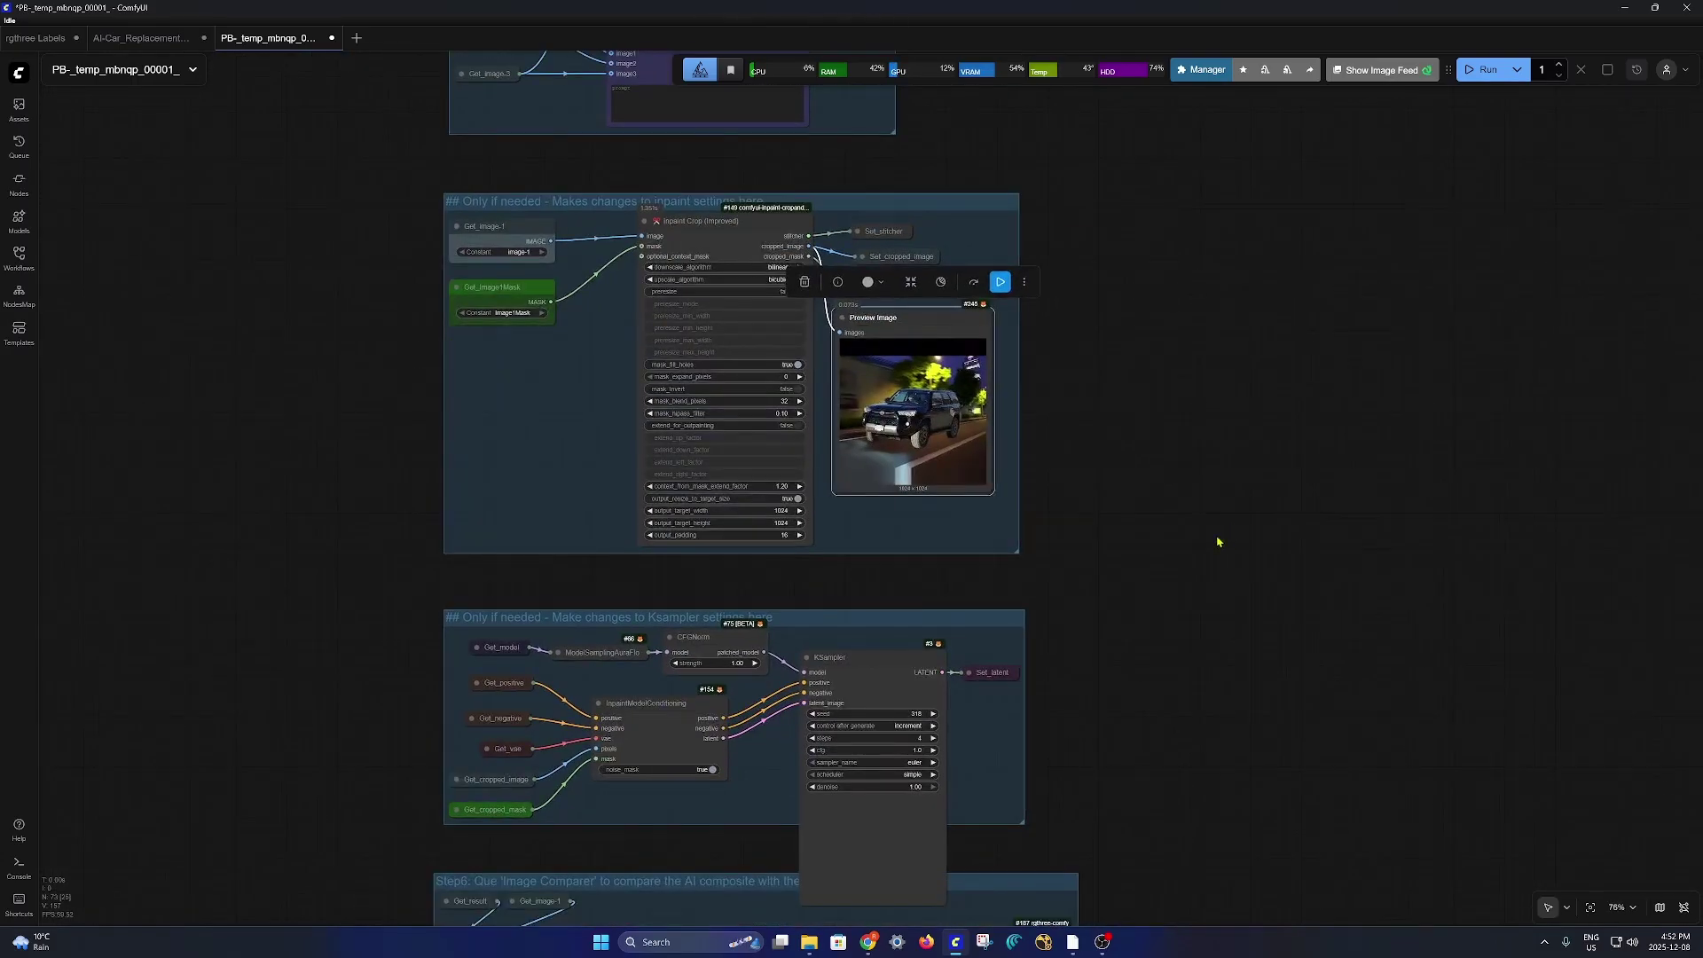
Step: Run the Image Comparer (rgthree) node in Step6 to generate the AI composite and compare it with the rough one
drag(1180, 730, 1201, 365)
scroll(1124, 449, up, 3)
drag(1260, 597, 1504, 306)
click(1011, 355)
click(991, 302)
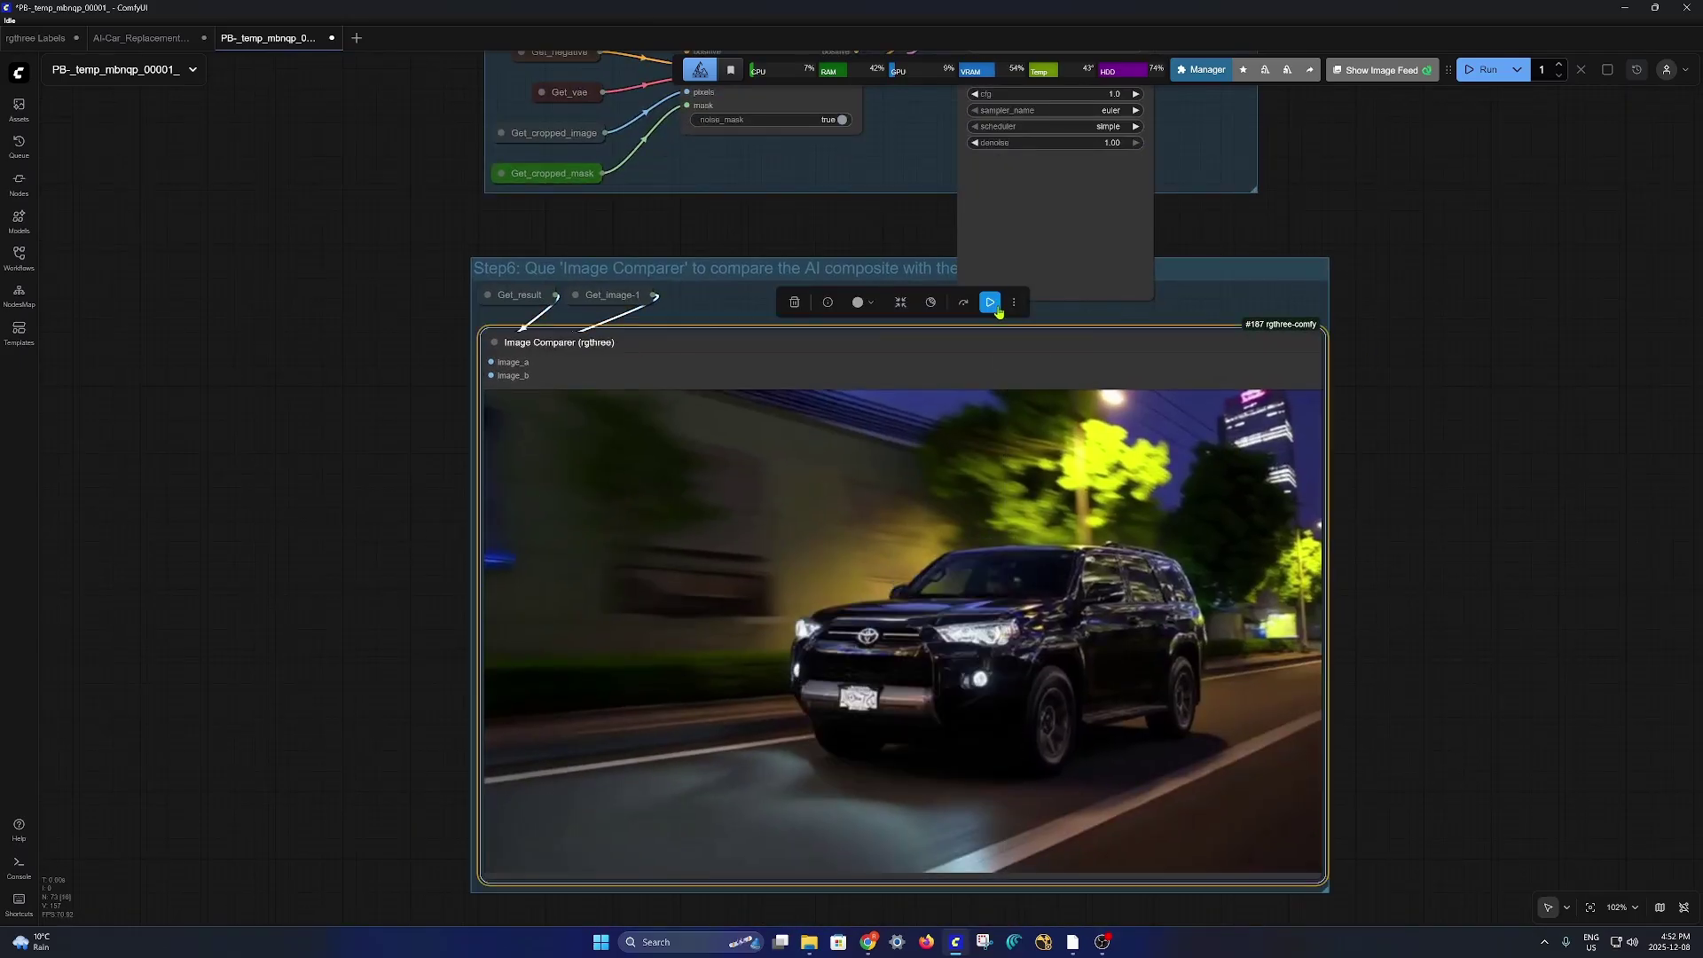
drag(1518, 496, 1335, 459)
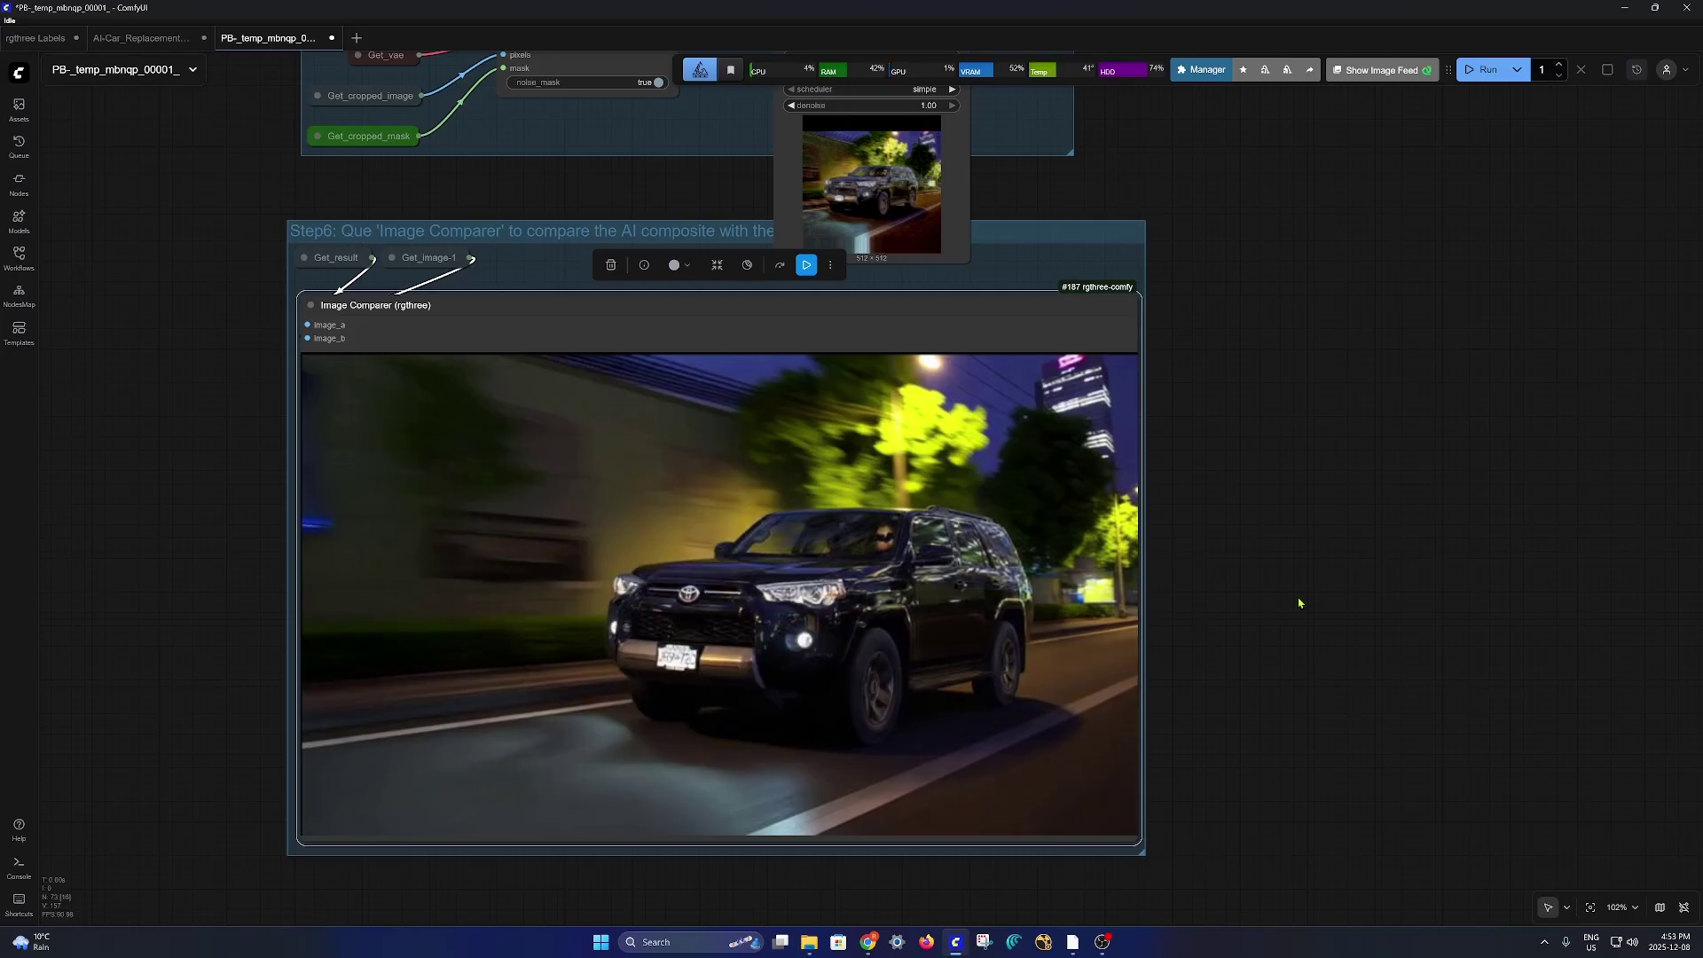
Step: Examine the Step7 group, where Save Image KJ saves the final stitched image on the drive
scroll(1299, 603, down, 5)
mouse_move(147, 39)
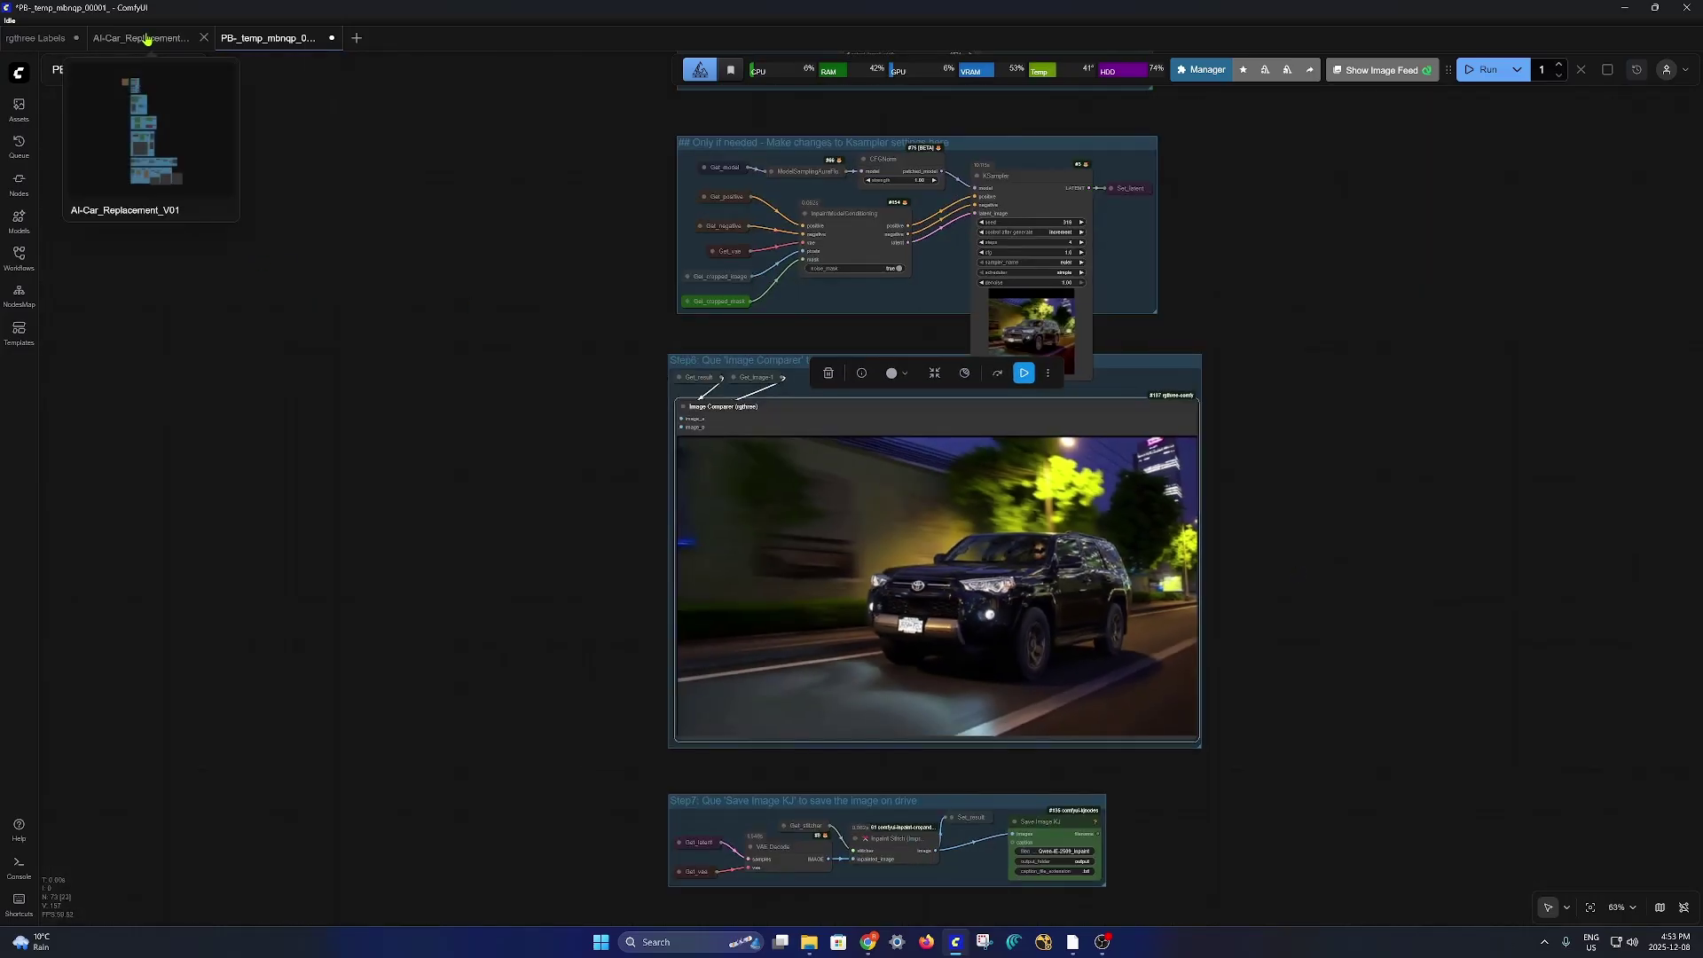
scroll(524, 475, up, 7)
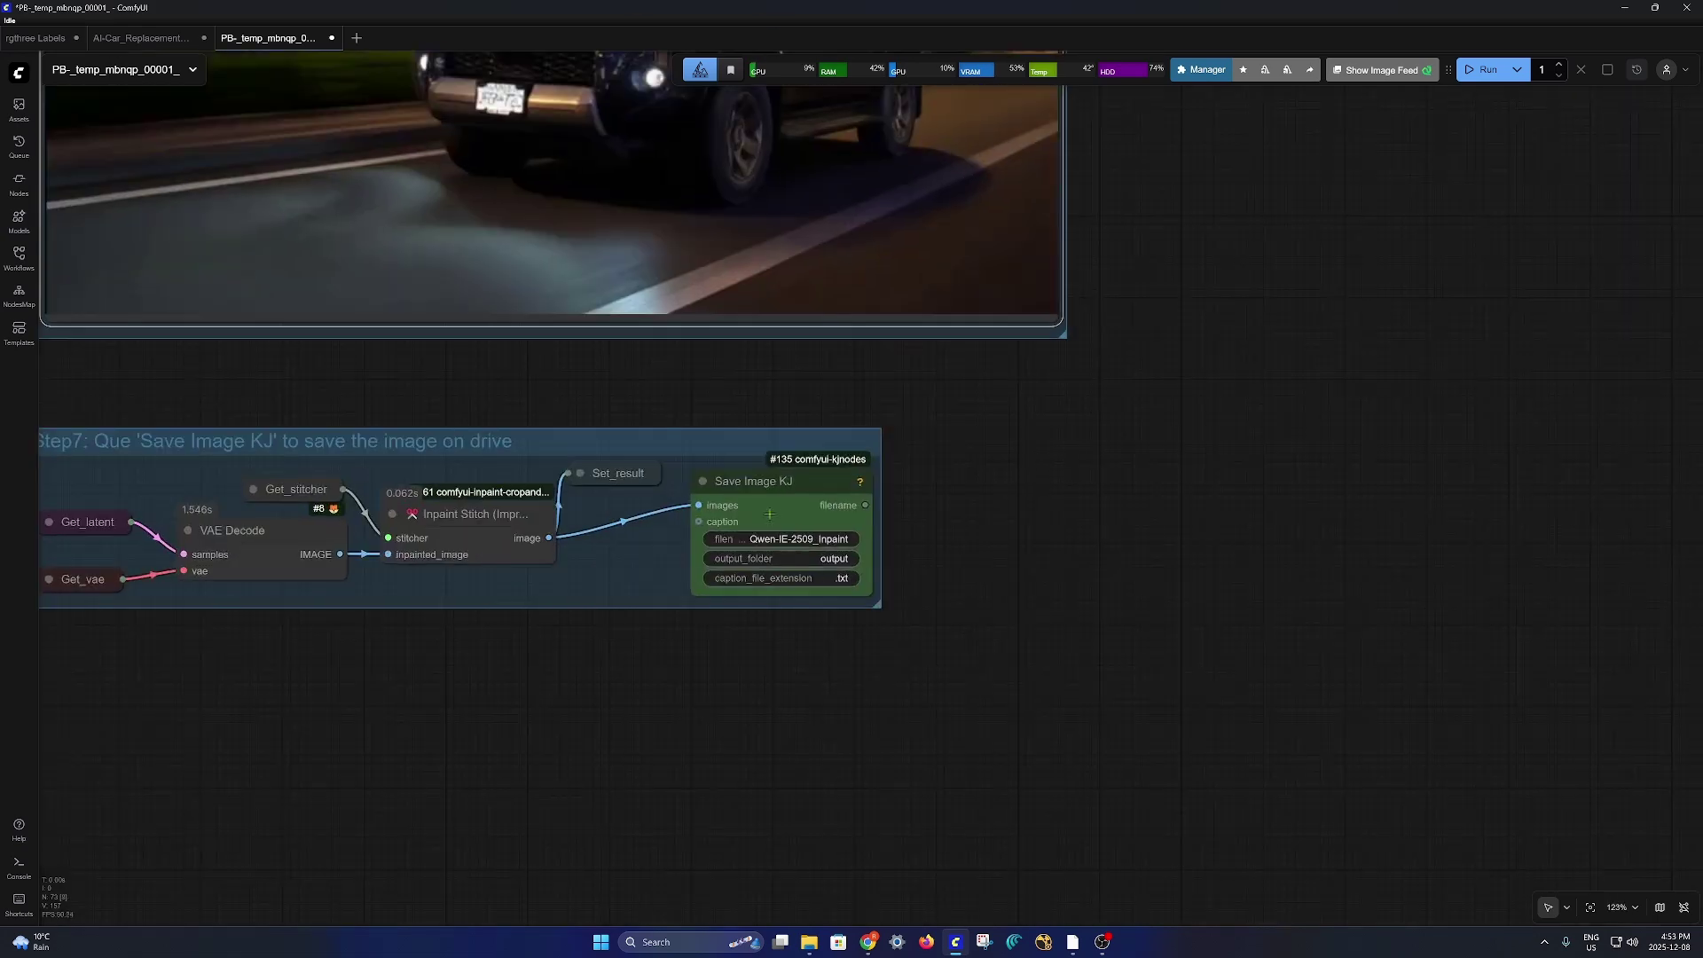
drag(960, 585, 1081, 665)
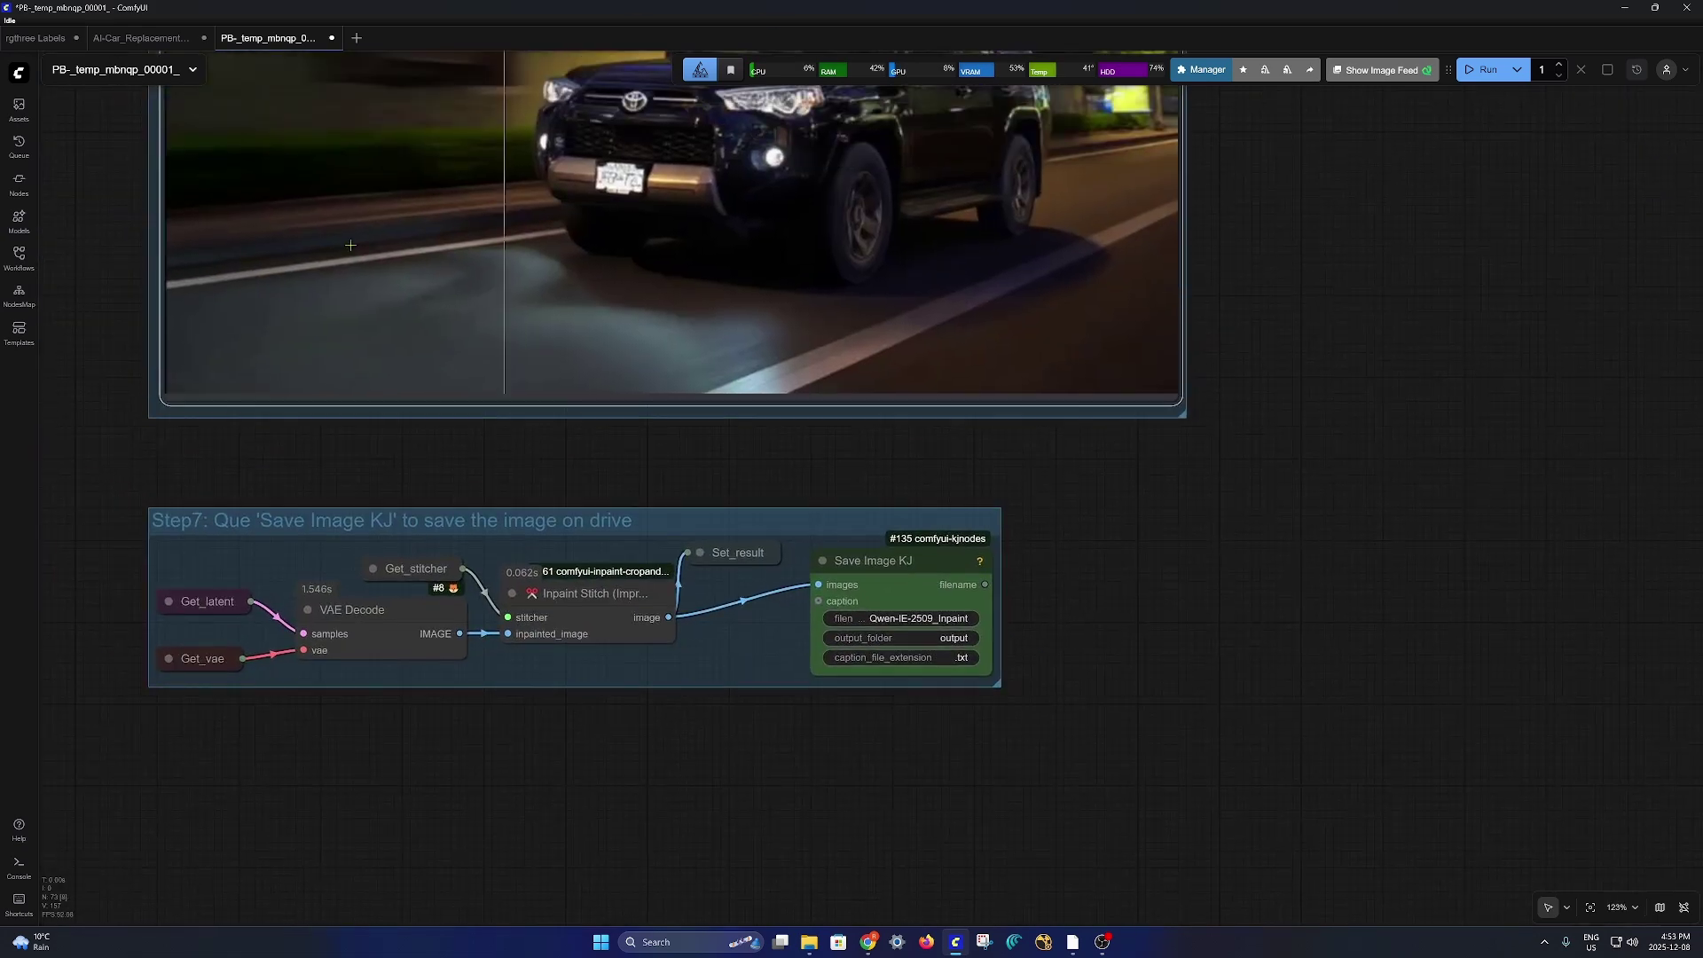
Step: Switch to the AI-Car_Replacement_V01 workflow and look over its groups from the Paint Out Workflow heading
click(123, 39)
scroll(1027, 365, down, 4)
drag(1026, 365, 1262, 702)
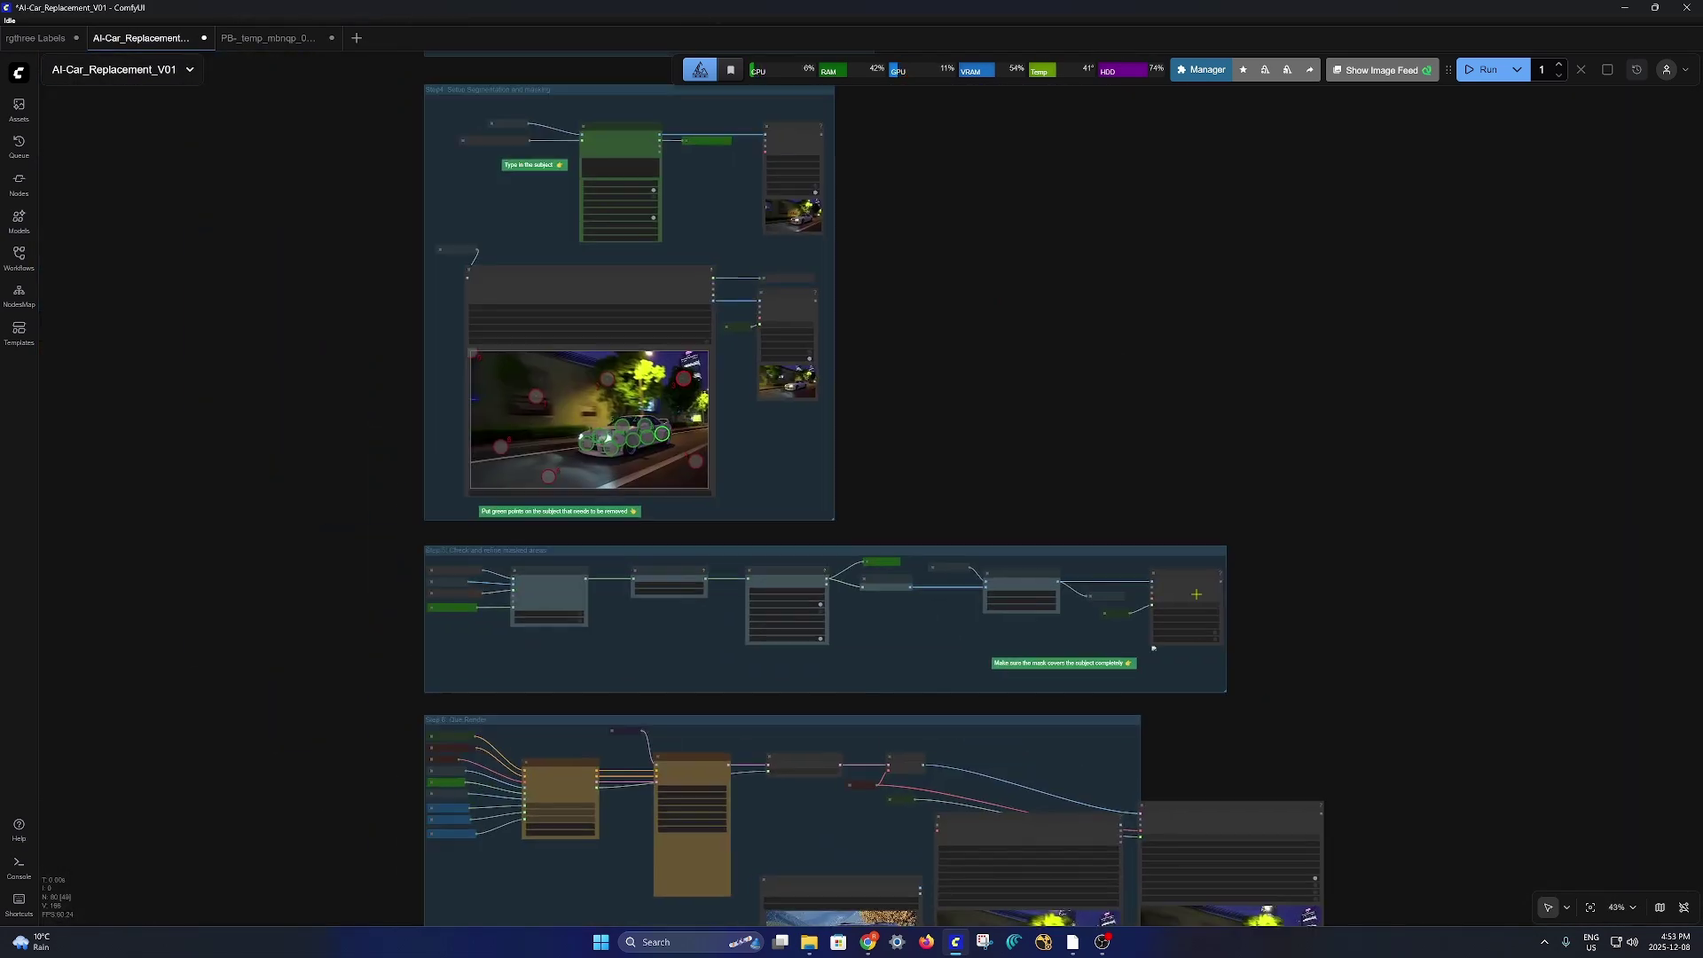
scroll(1169, 565, down, 7)
drag(1107, 195, 1061, 593)
drag(1061, 451, 1074, 526)
scroll(890, 357, up, 12)
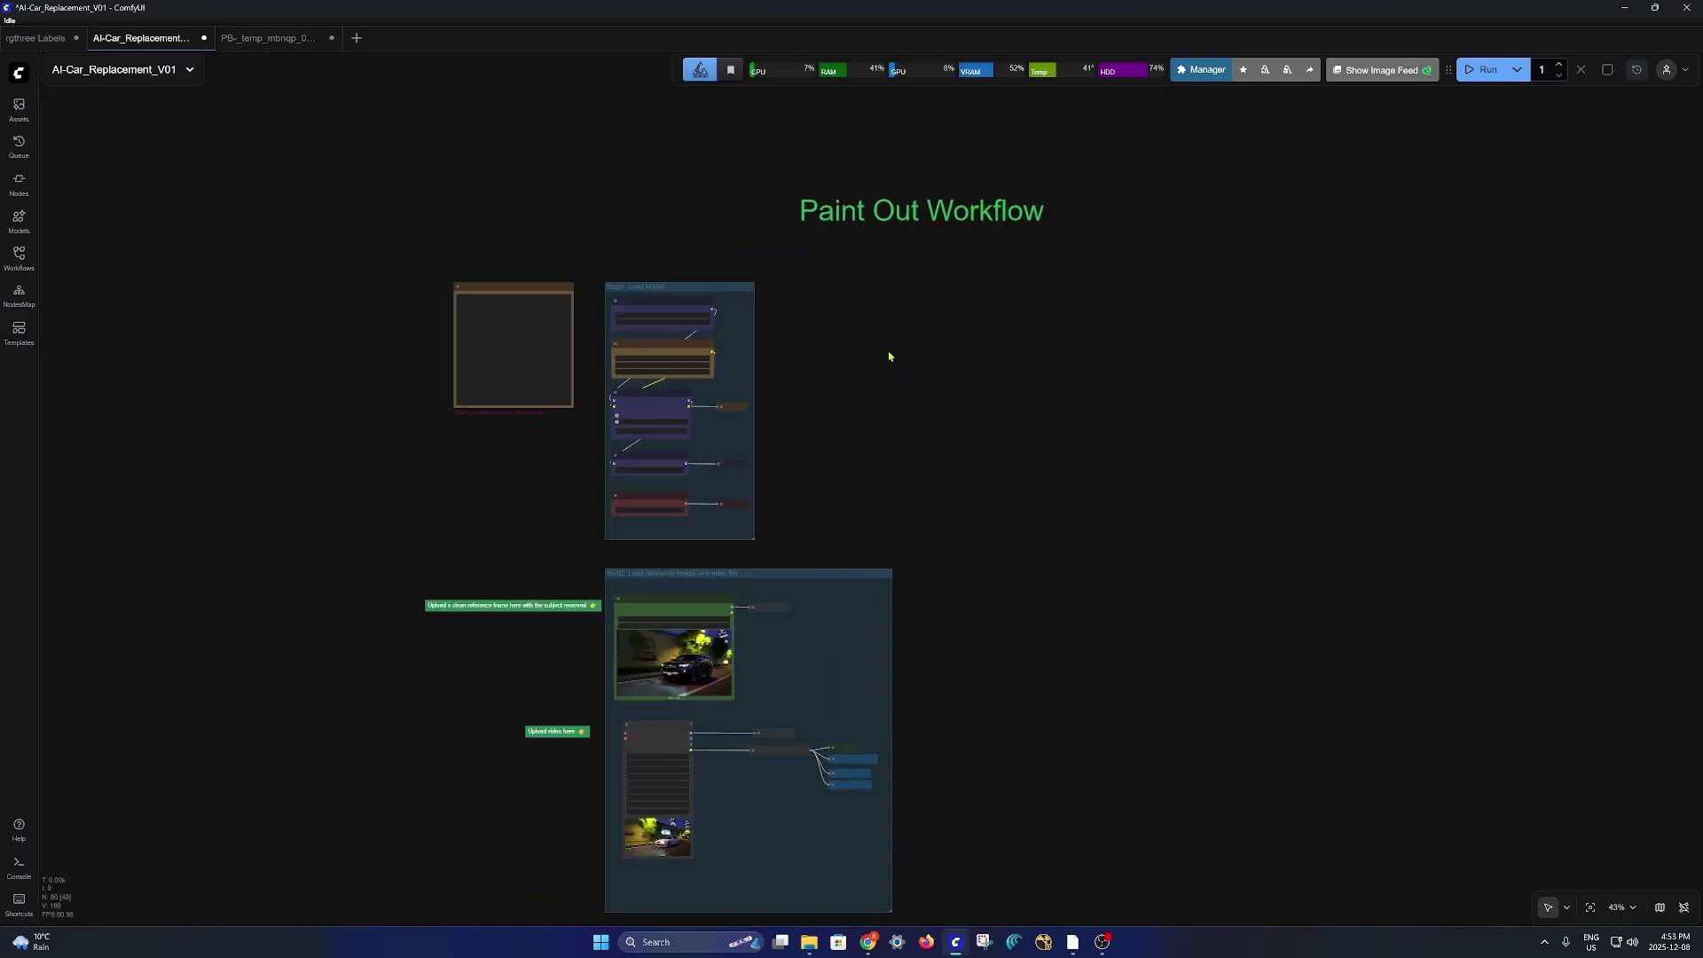
Step: Examine the Step1 Load Model group and the Model links note beside it
scroll(707, 423, up, 4)
drag(868, 531, 929, 473)
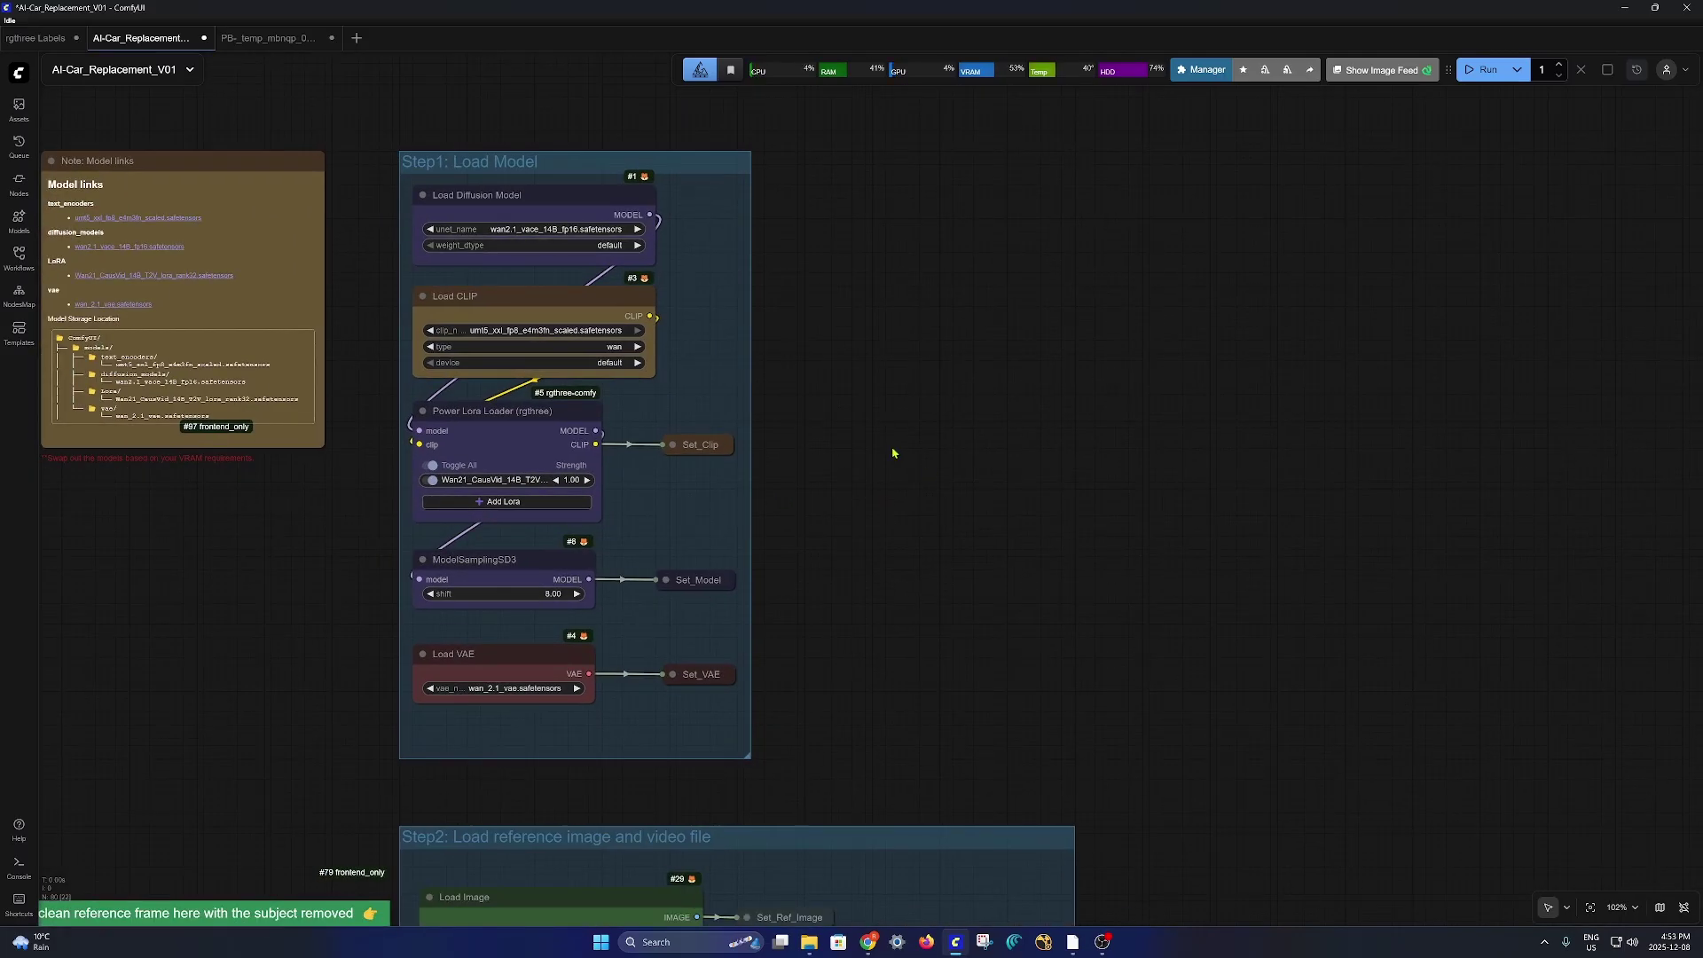
drag(950, 536, 1218, 522)
scroll(1156, 373, up, 1)
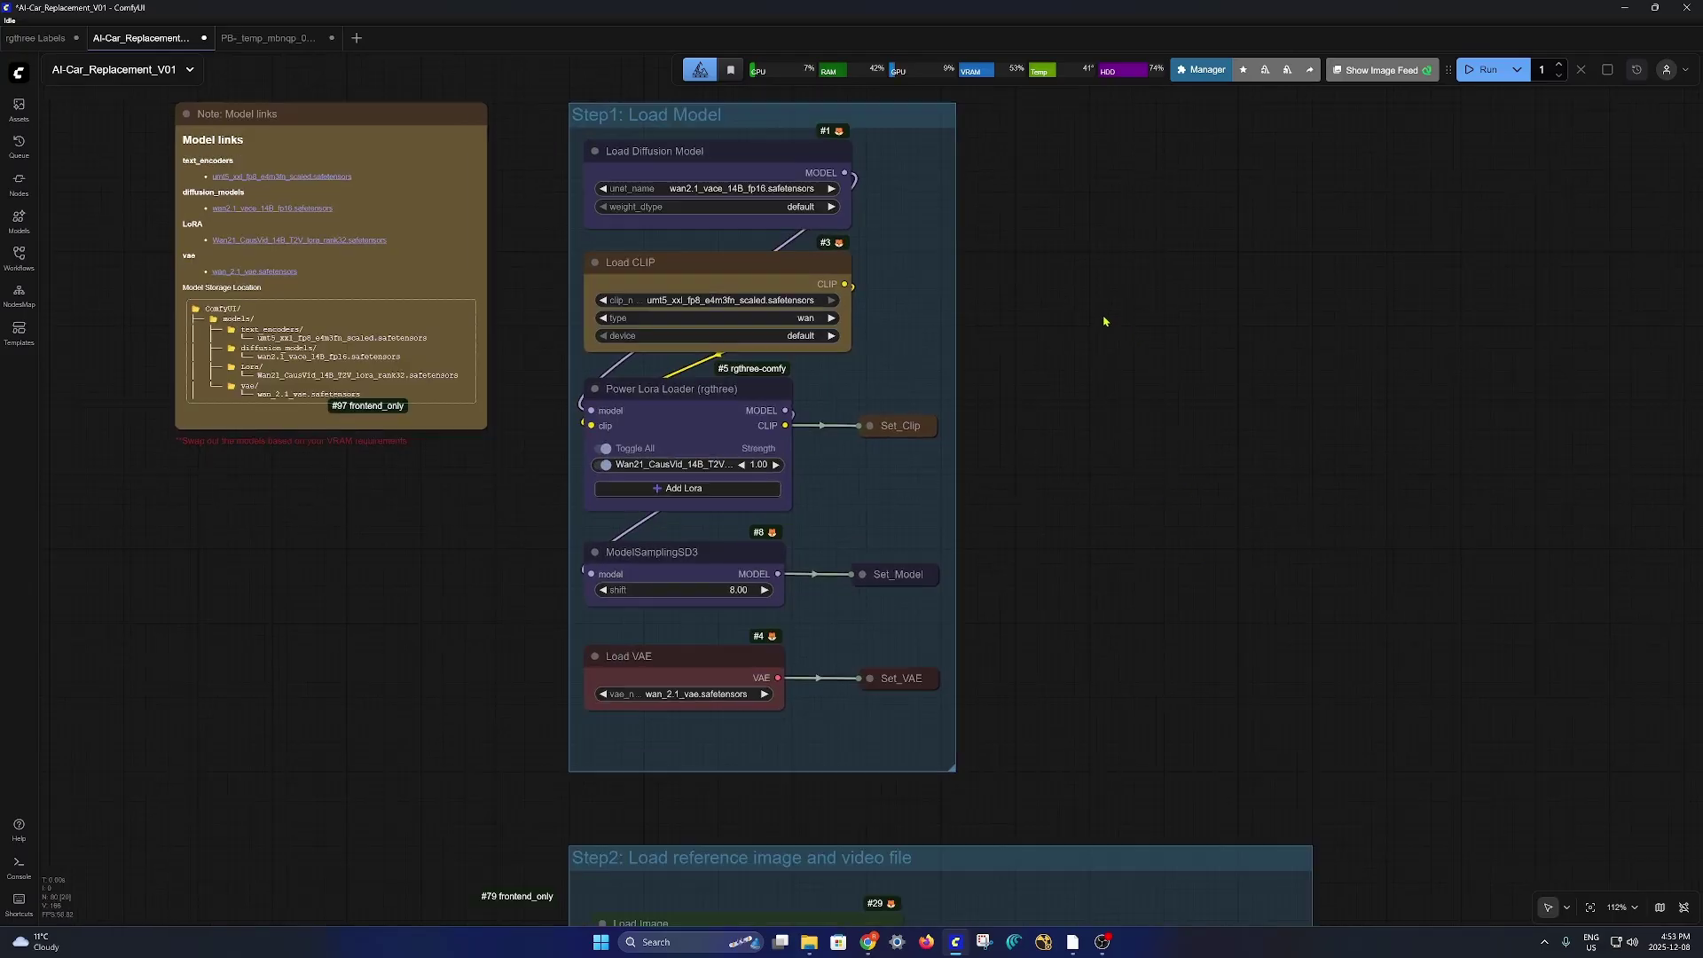
drag(1136, 336, 1147, 437)
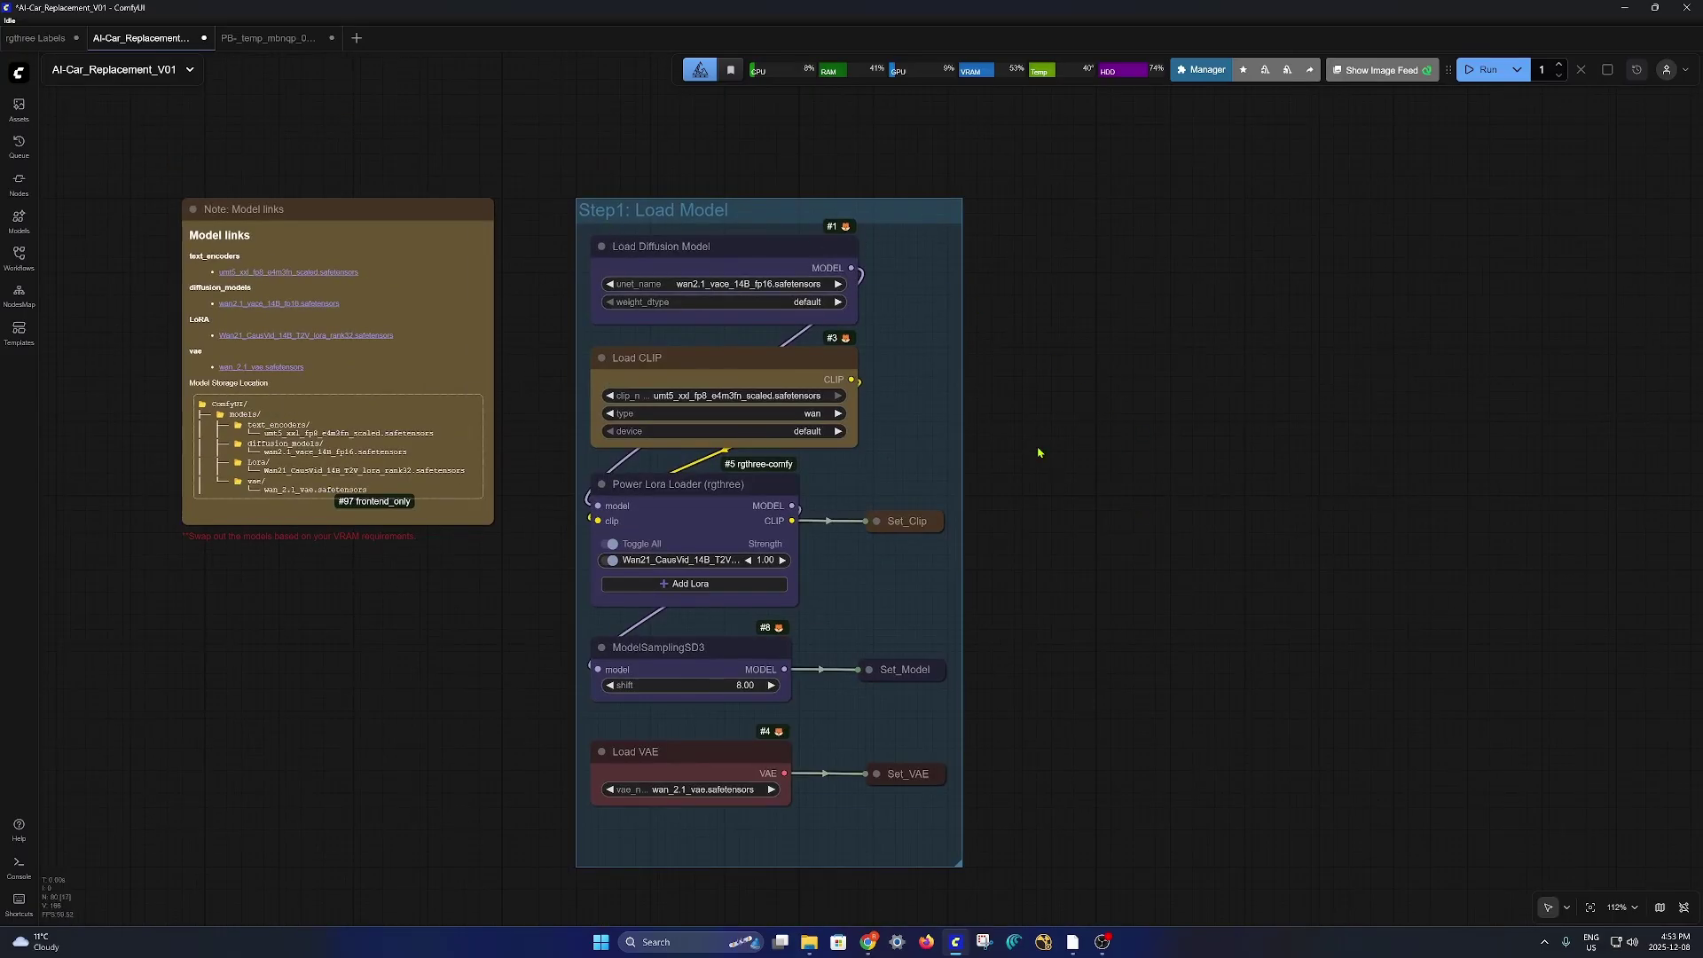
Step: Examine the Step2 group's Load Image reference frame and its Load Video (Upload) settings
scroll(1058, 492, down, 10)
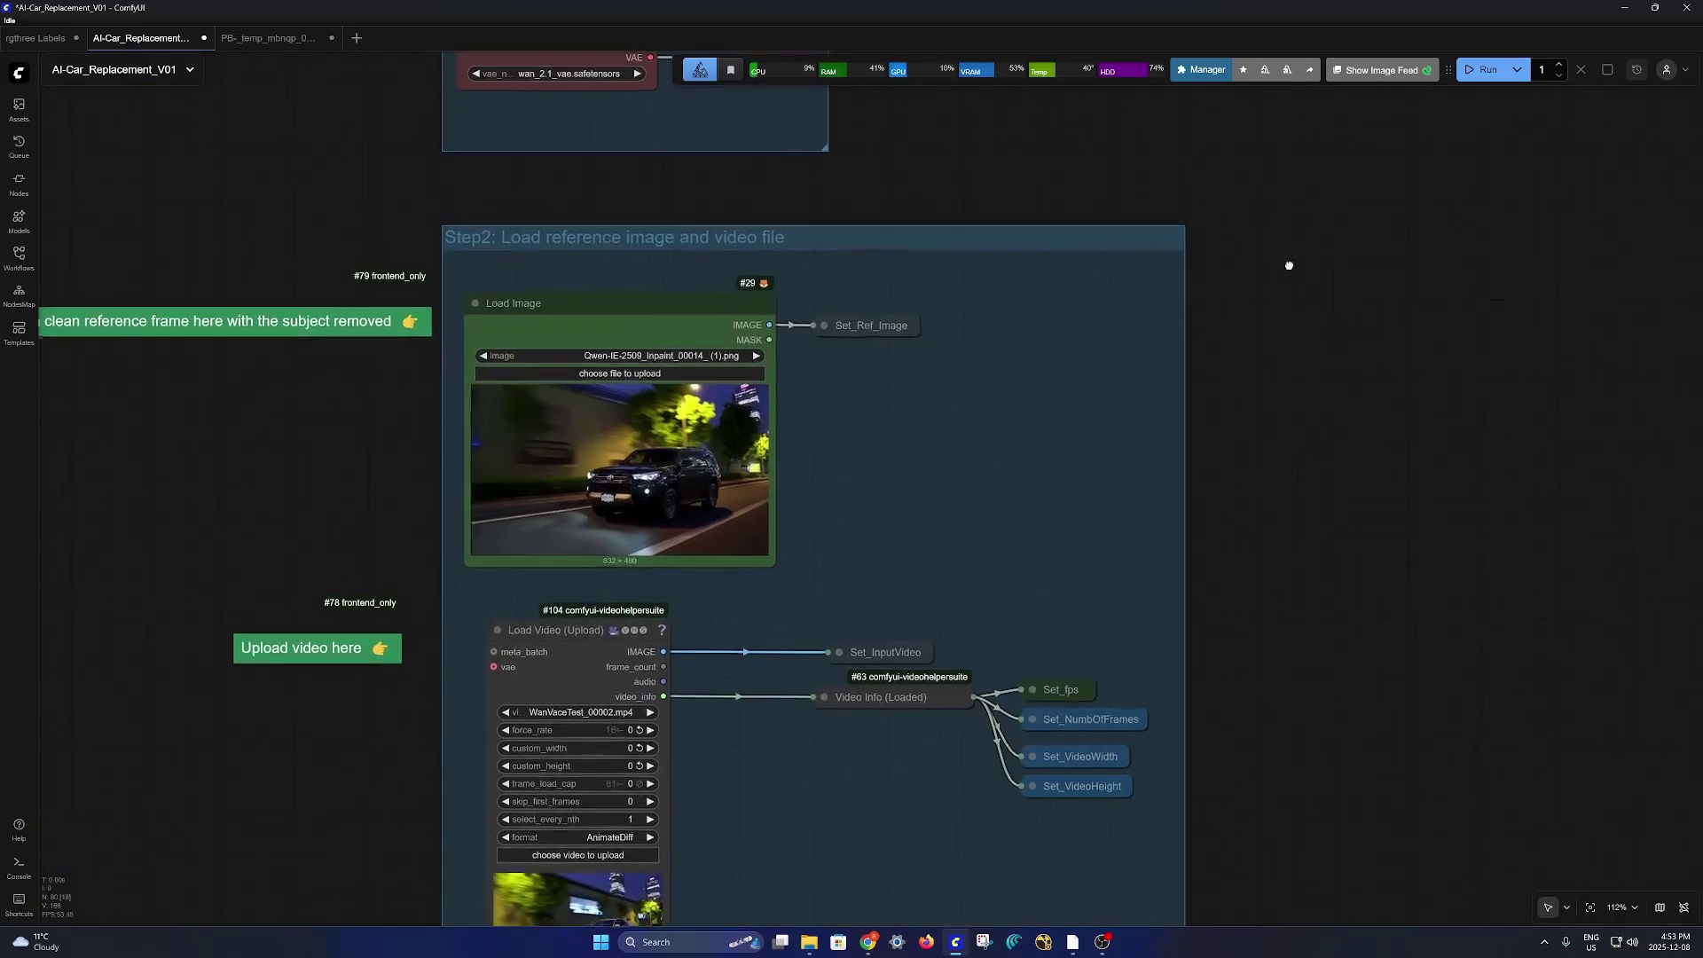
scroll(497, 372, up, 5)
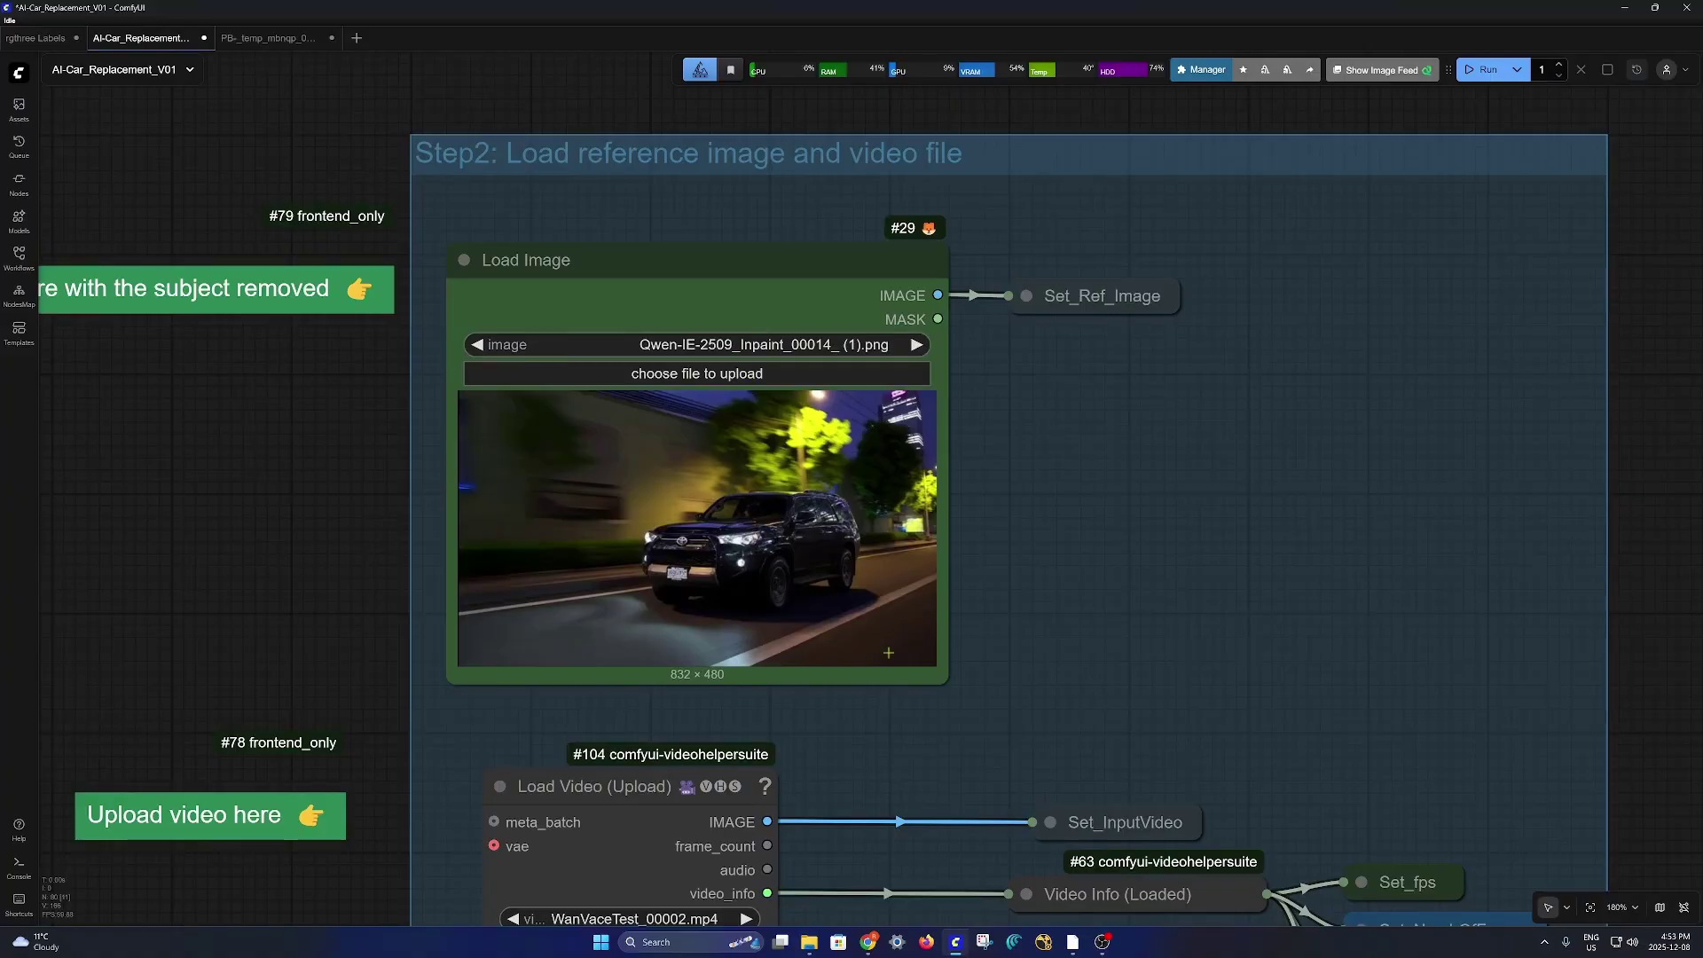
scroll(1179, 604, down, 4)
drag(1197, 534, 1019, 178)
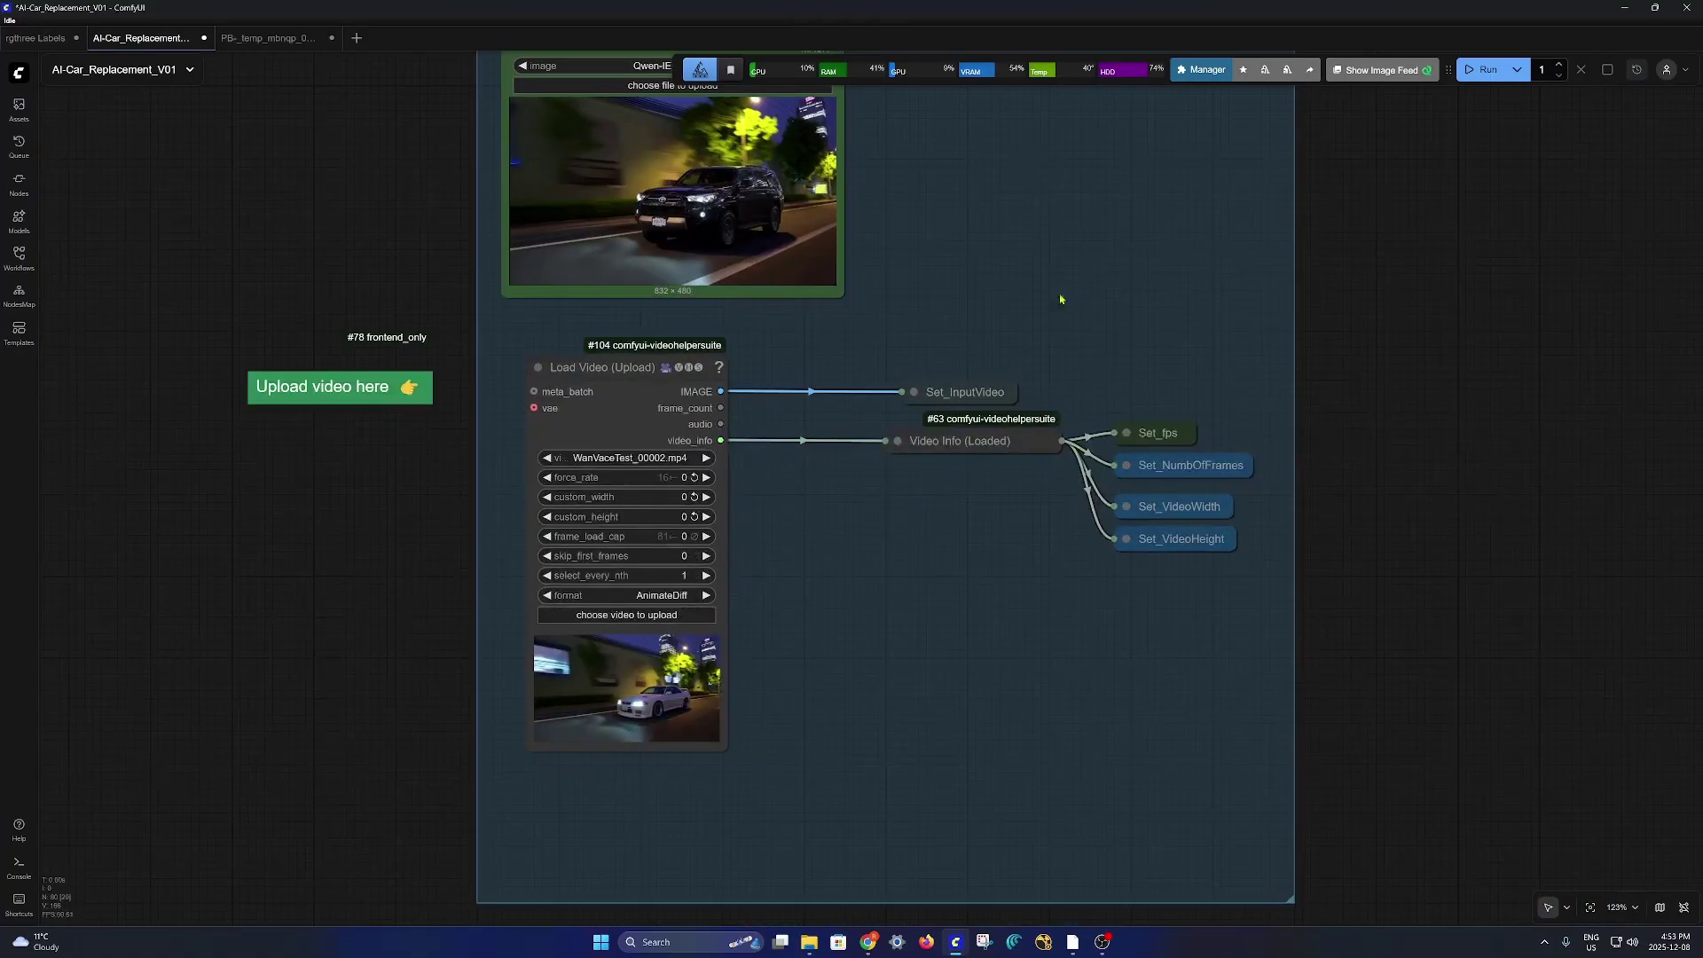
scroll(816, 639, up, 2)
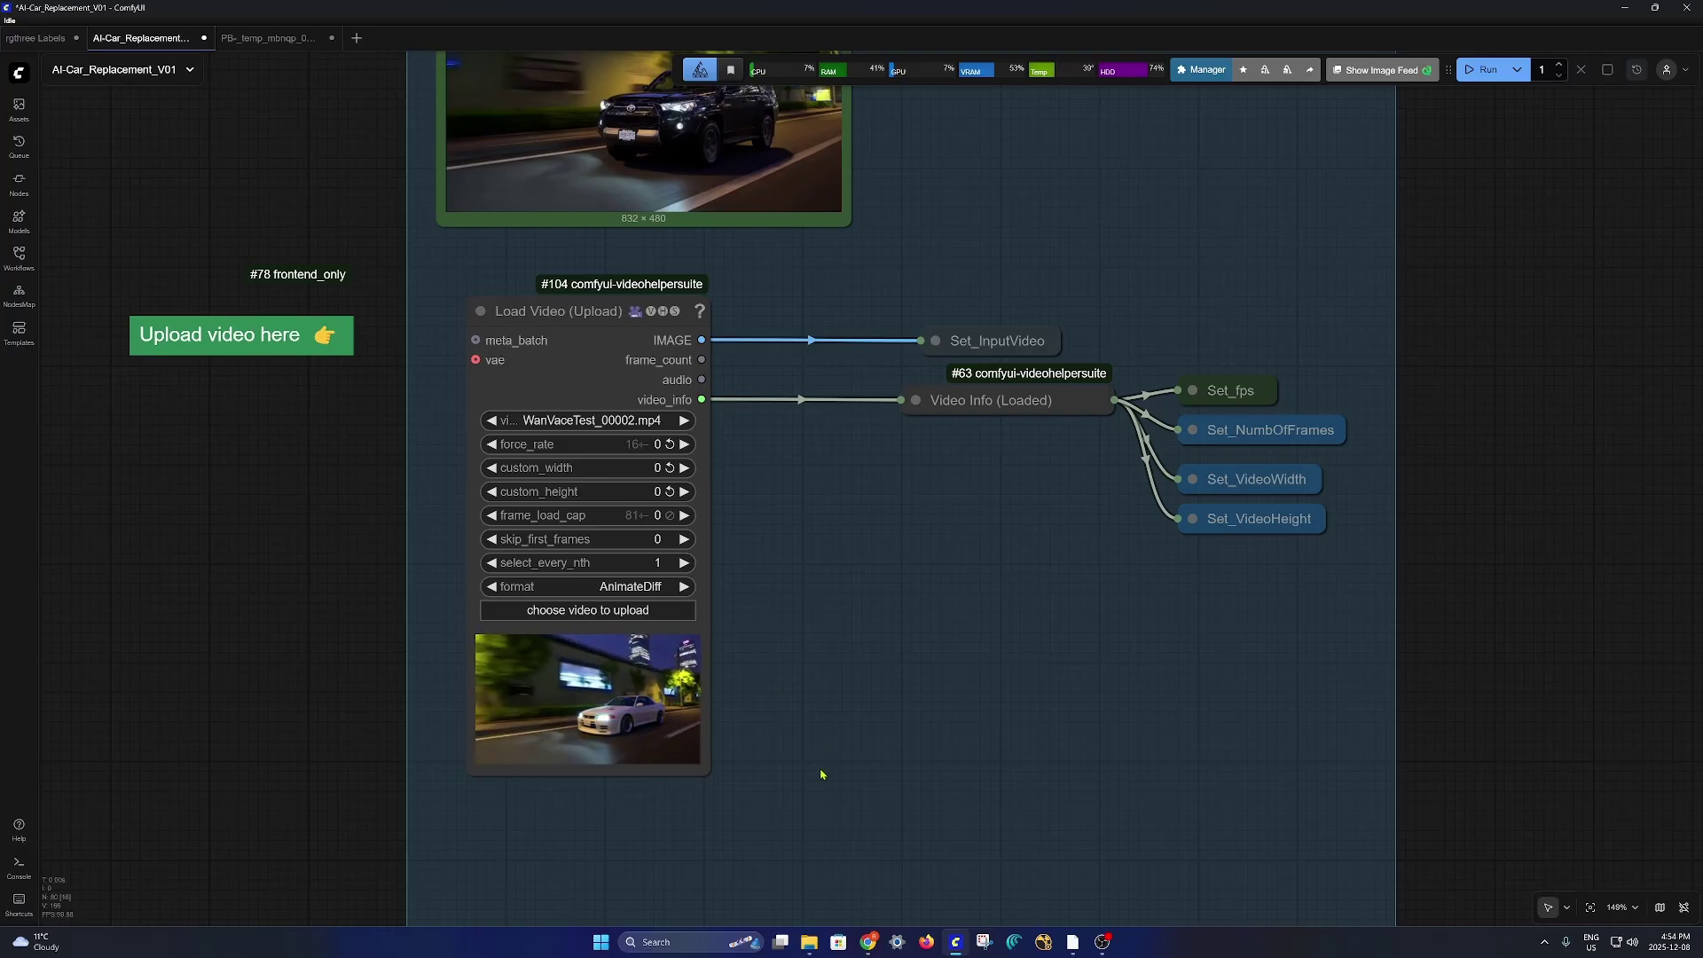
Step: Examine the Step3 group's QwenVL node, its basic prompt and settings, and the connected Preview Any node
drag(822, 775, 837, 324)
drag(327, 683, 293, 270)
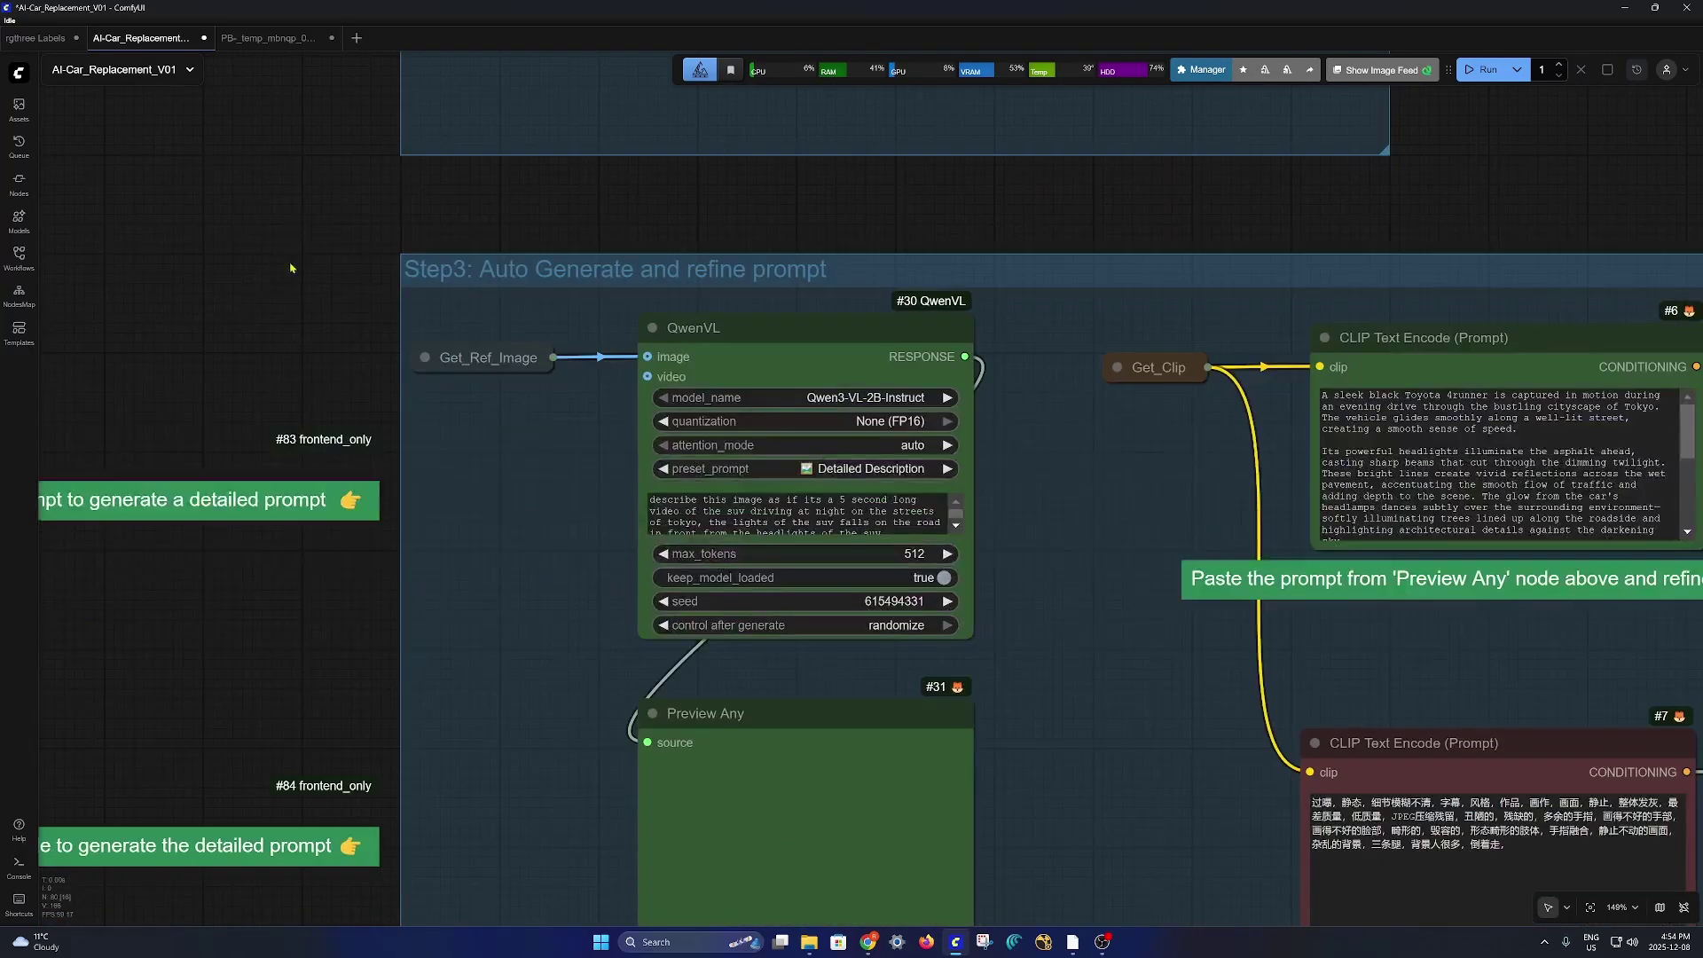
scroll(278, 346, down, 4)
scroll(810, 497, up, 3)
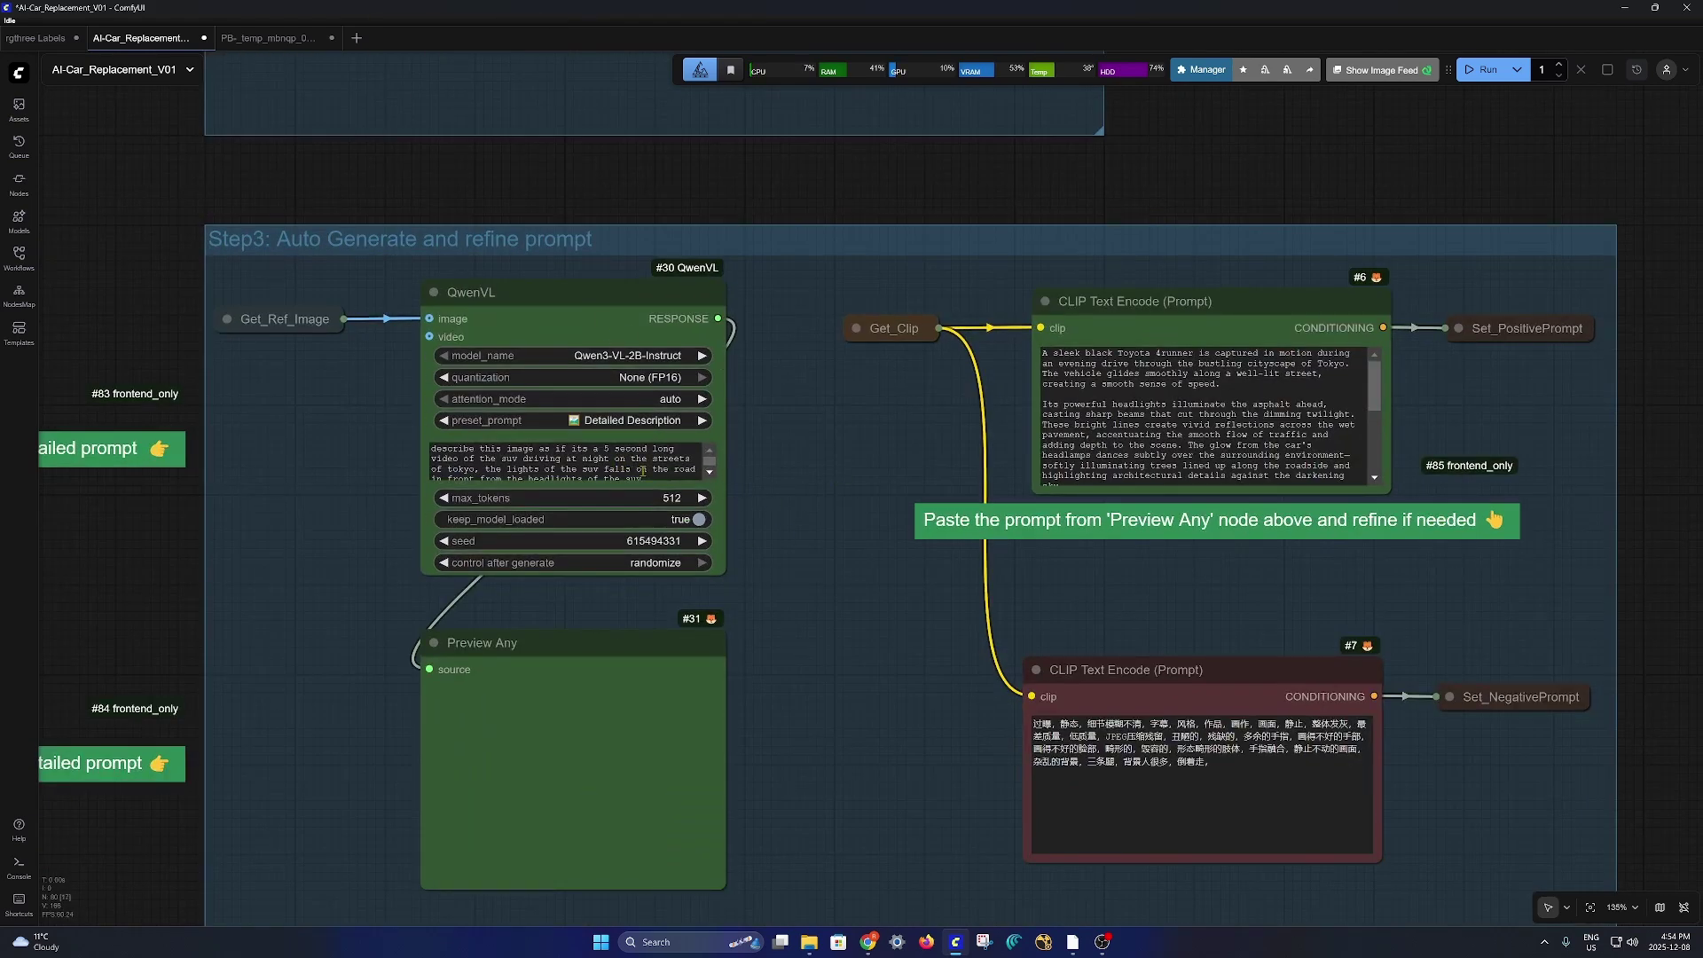
drag(271, 403, 539, 626)
scroll(455, 493, down, 6)
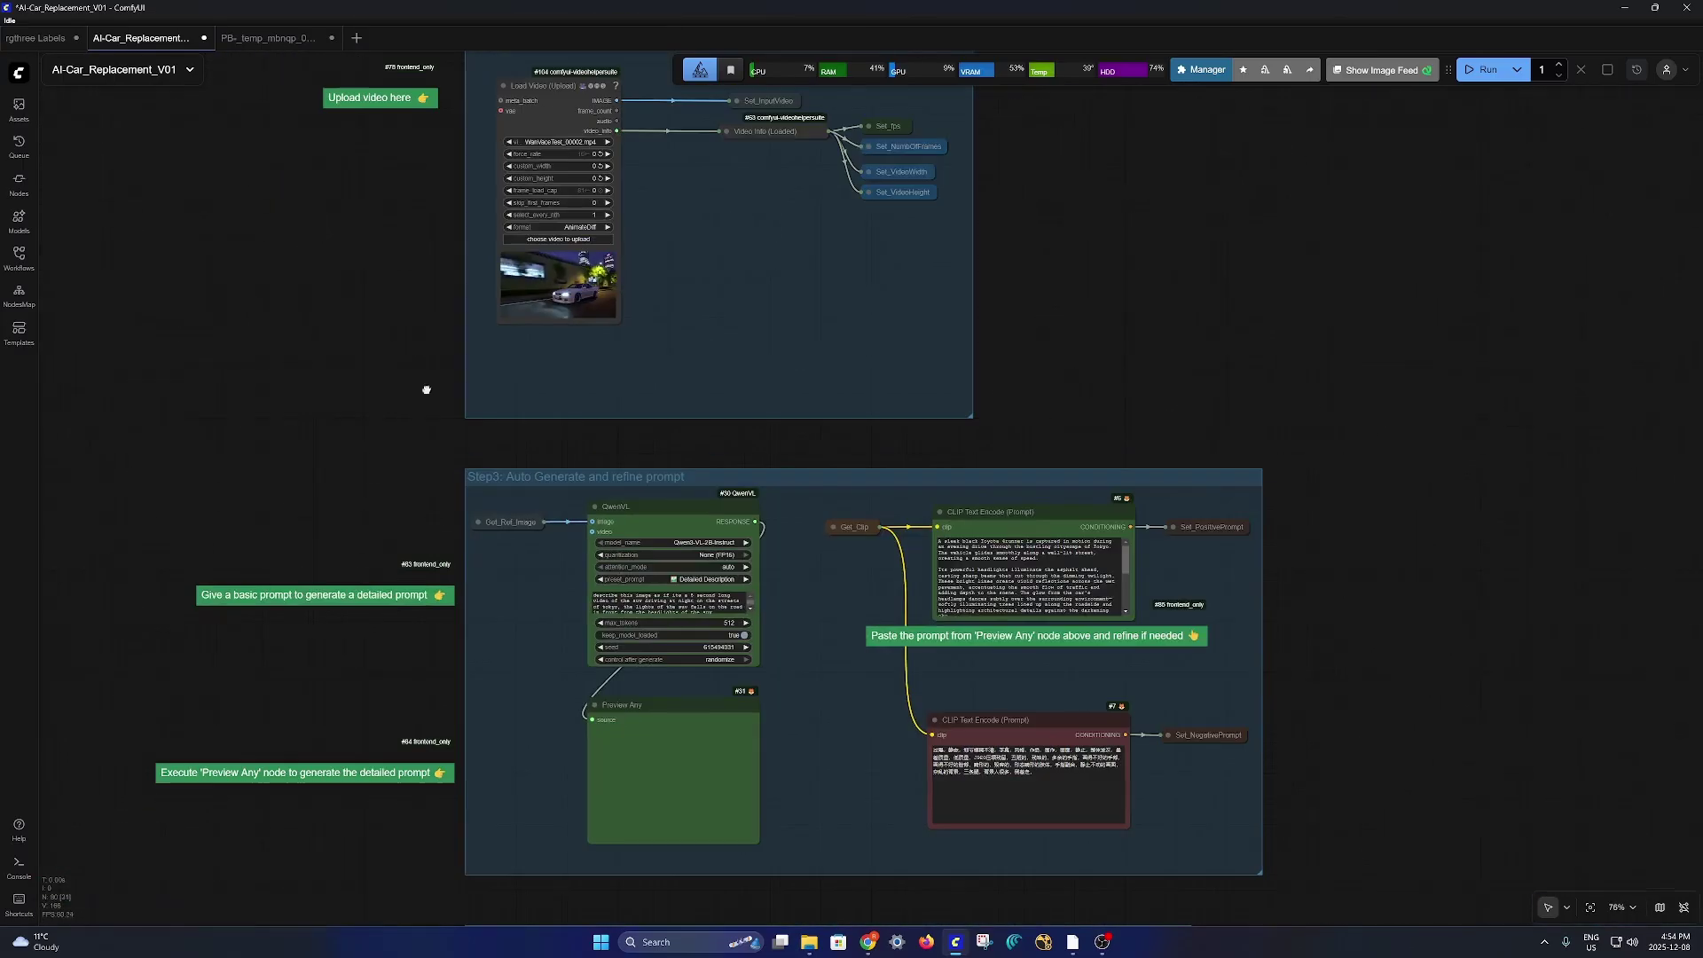
drag(425, 391, 496, 882)
drag(457, 684, 310, 175)
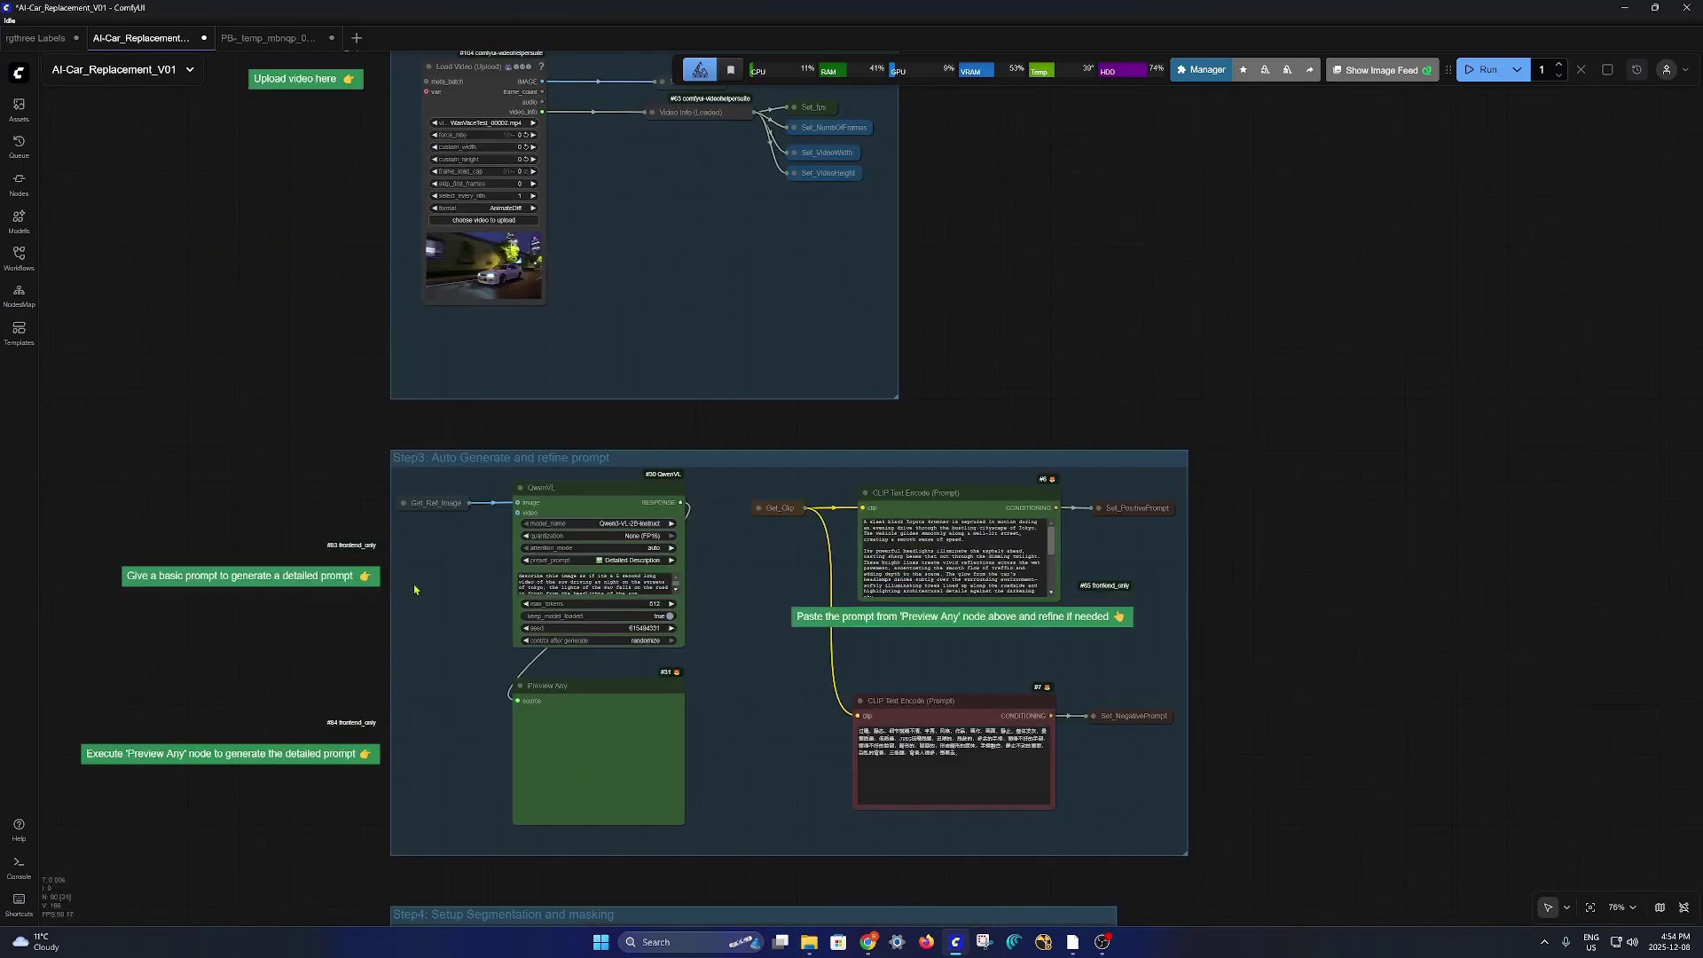
drag(415, 589, 489, 489)
scroll(696, 488, up, 11)
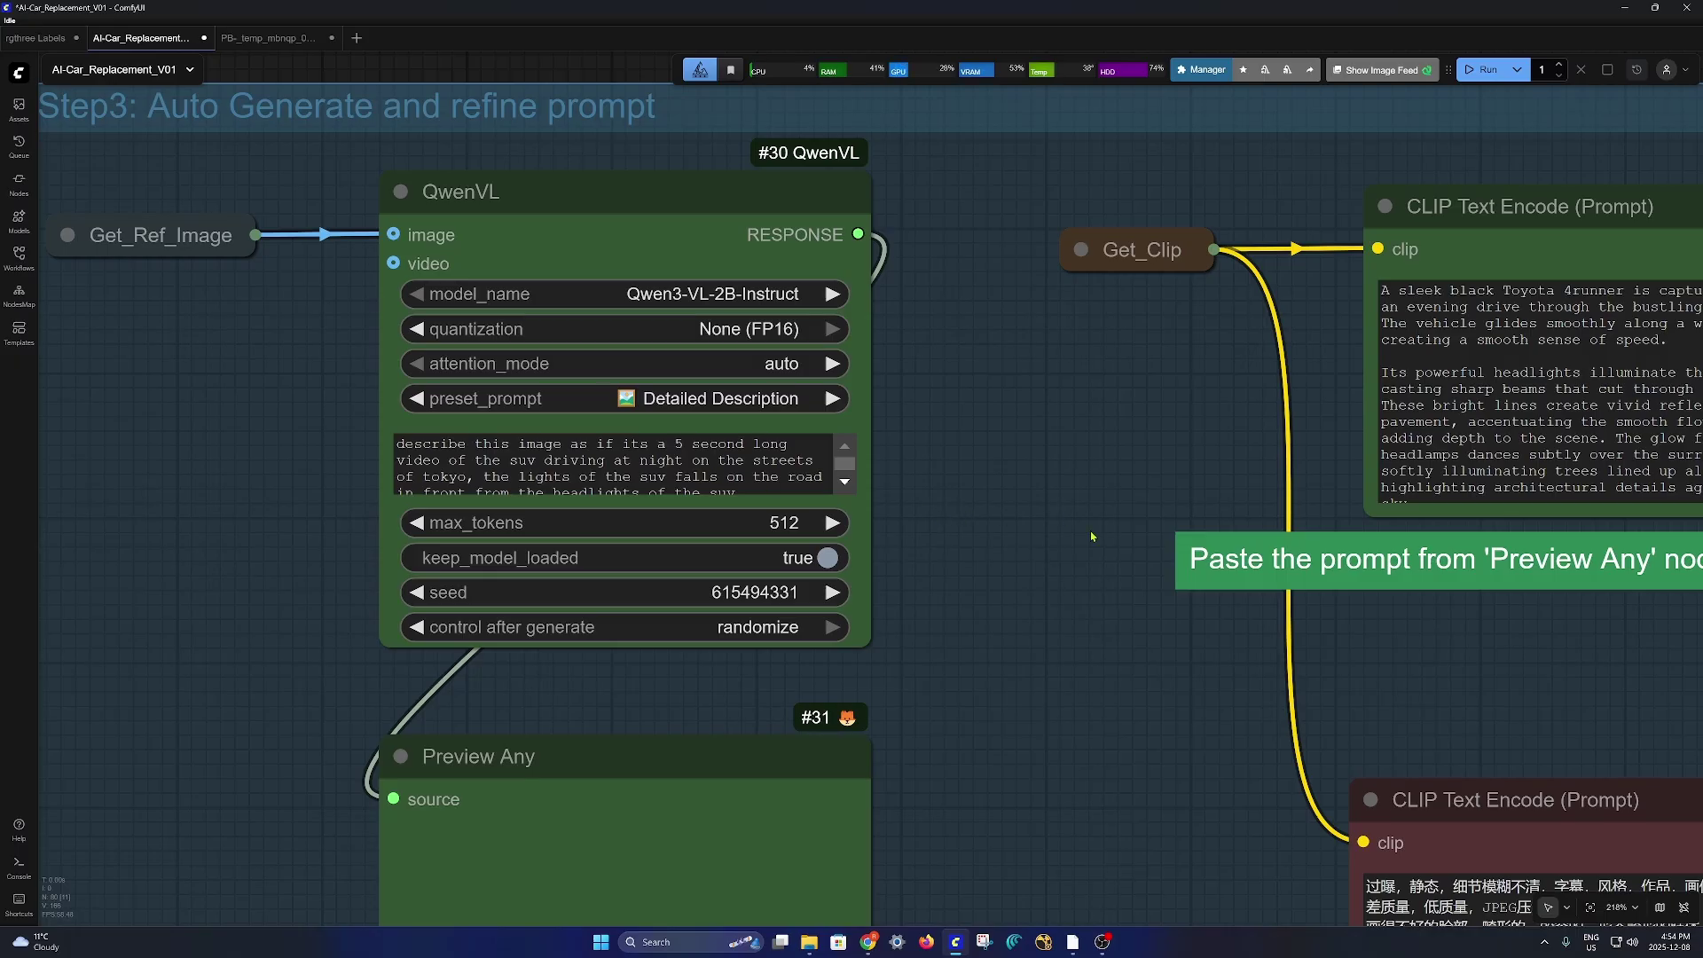
Step: Read the refined positive prompt in the Step3 CLIP Text Encode node through to its end
drag(1091, 536, 739, 537)
scroll(1102, 587, down, 3)
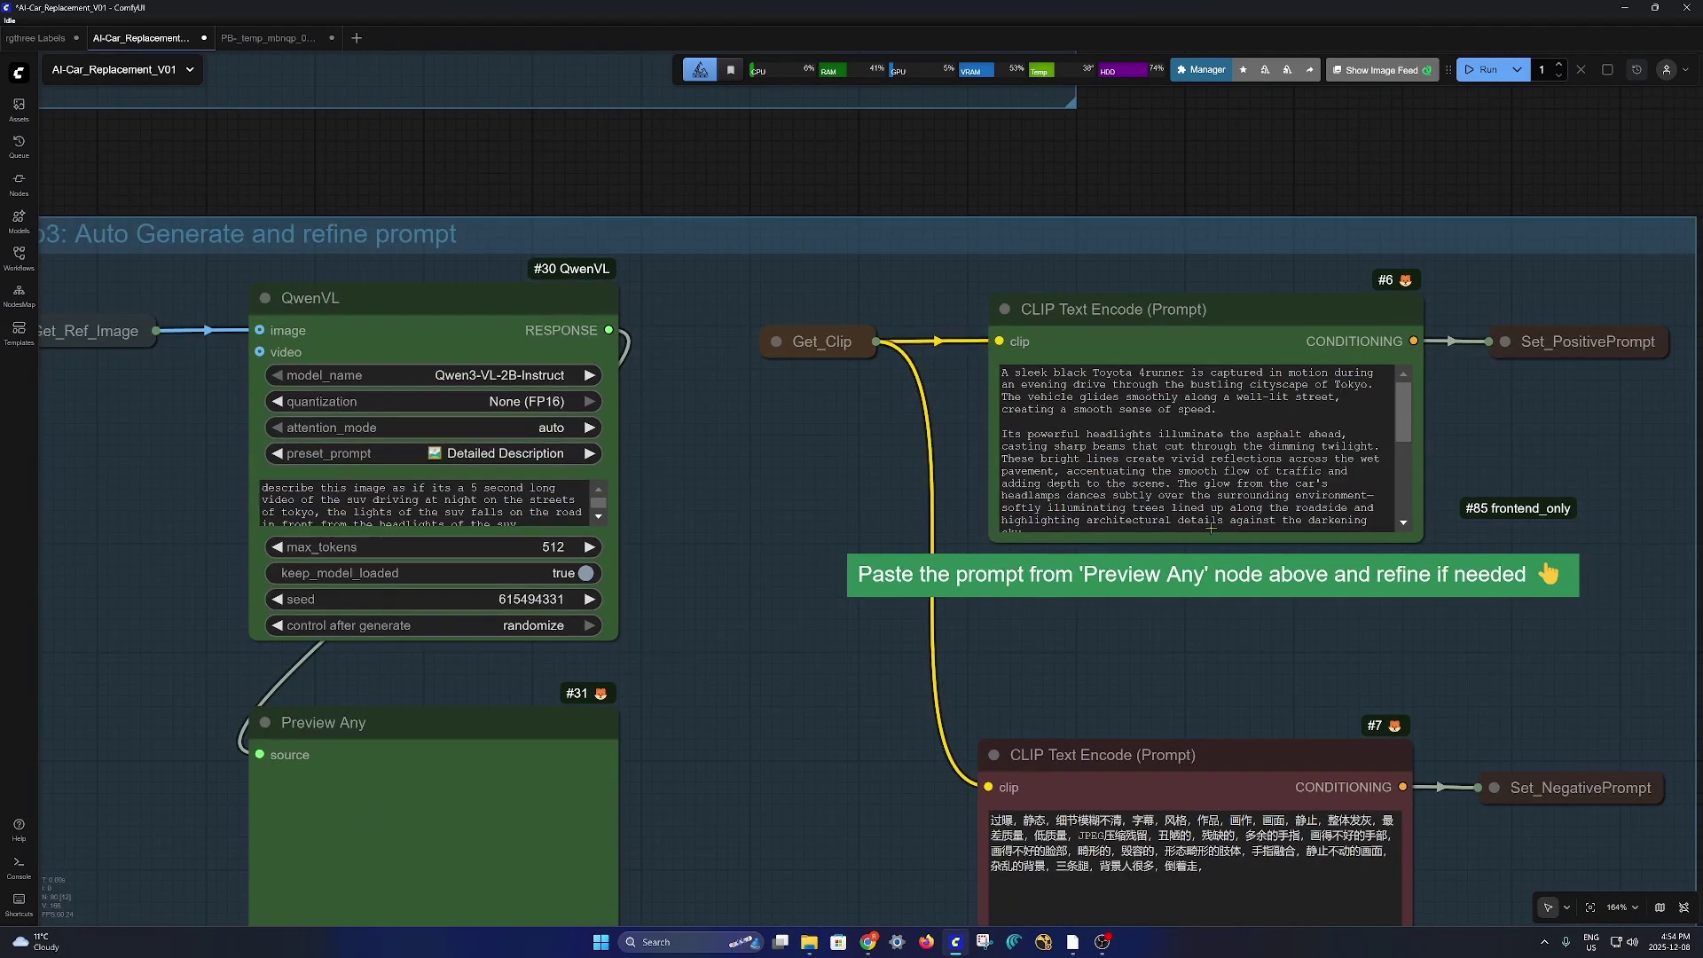
scroll(1312, 468, down, 5)
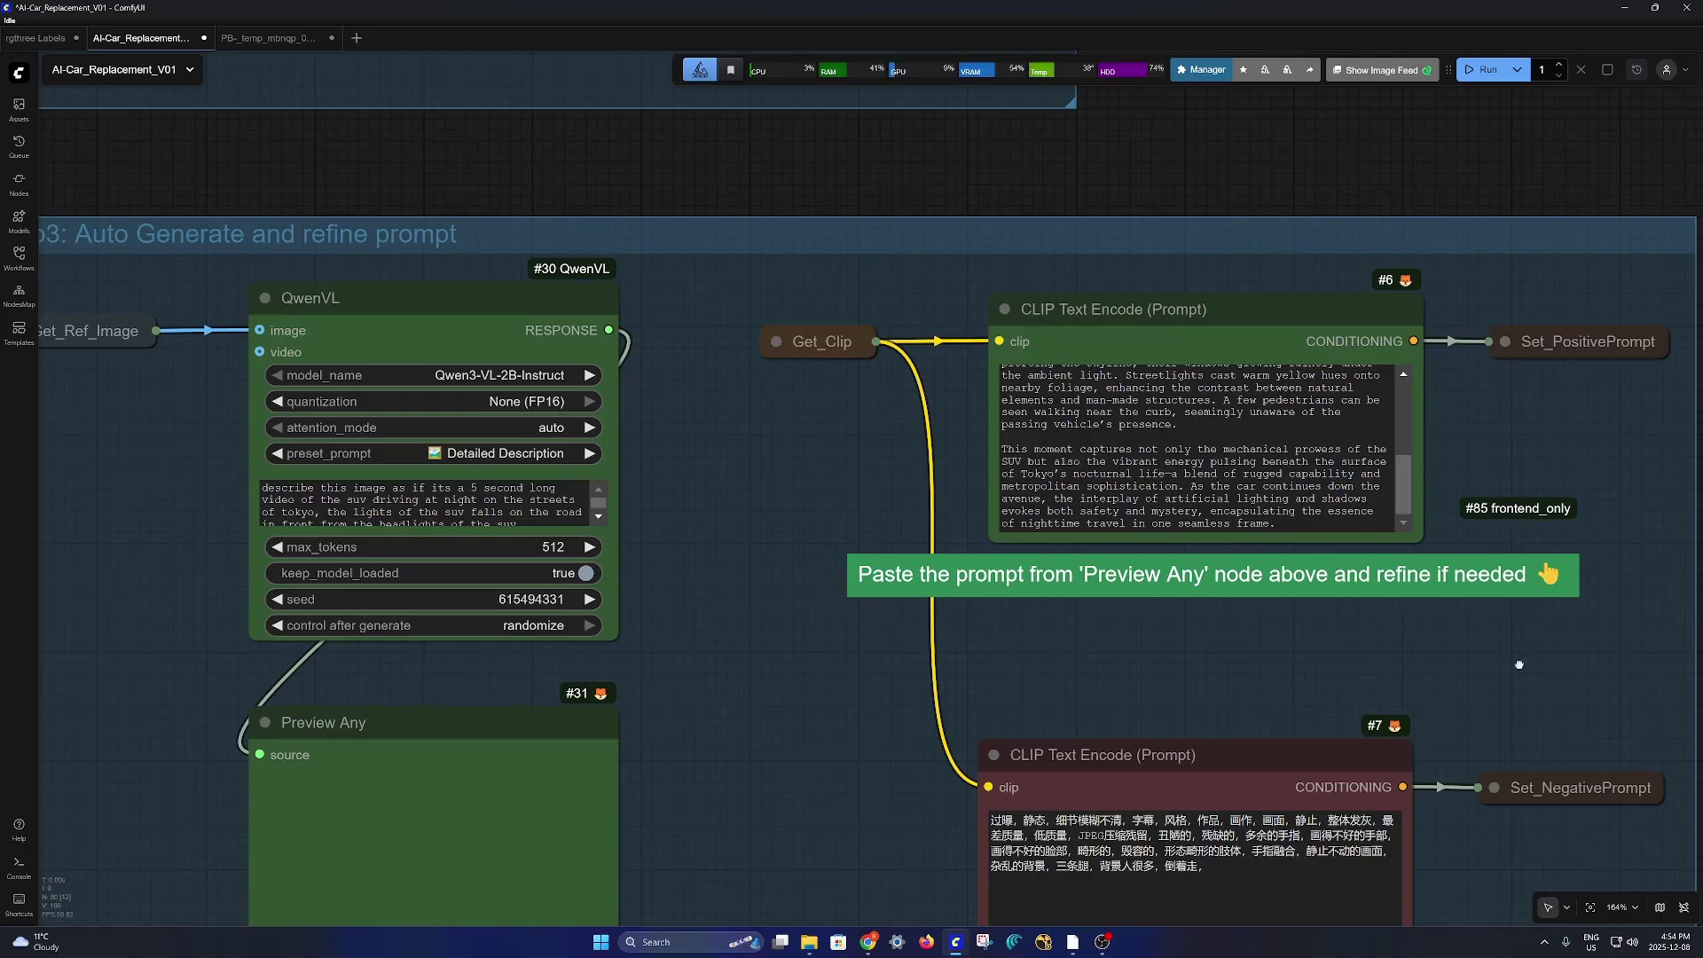
Step: Examine the Step4 Florence2Run node with its subject text and inspect the car detection in its Video Combine preview
drag(1519, 664, 1299, 238)
drag(1422, 623, 1536, 114)
scroll(1100, 519, down, 4)
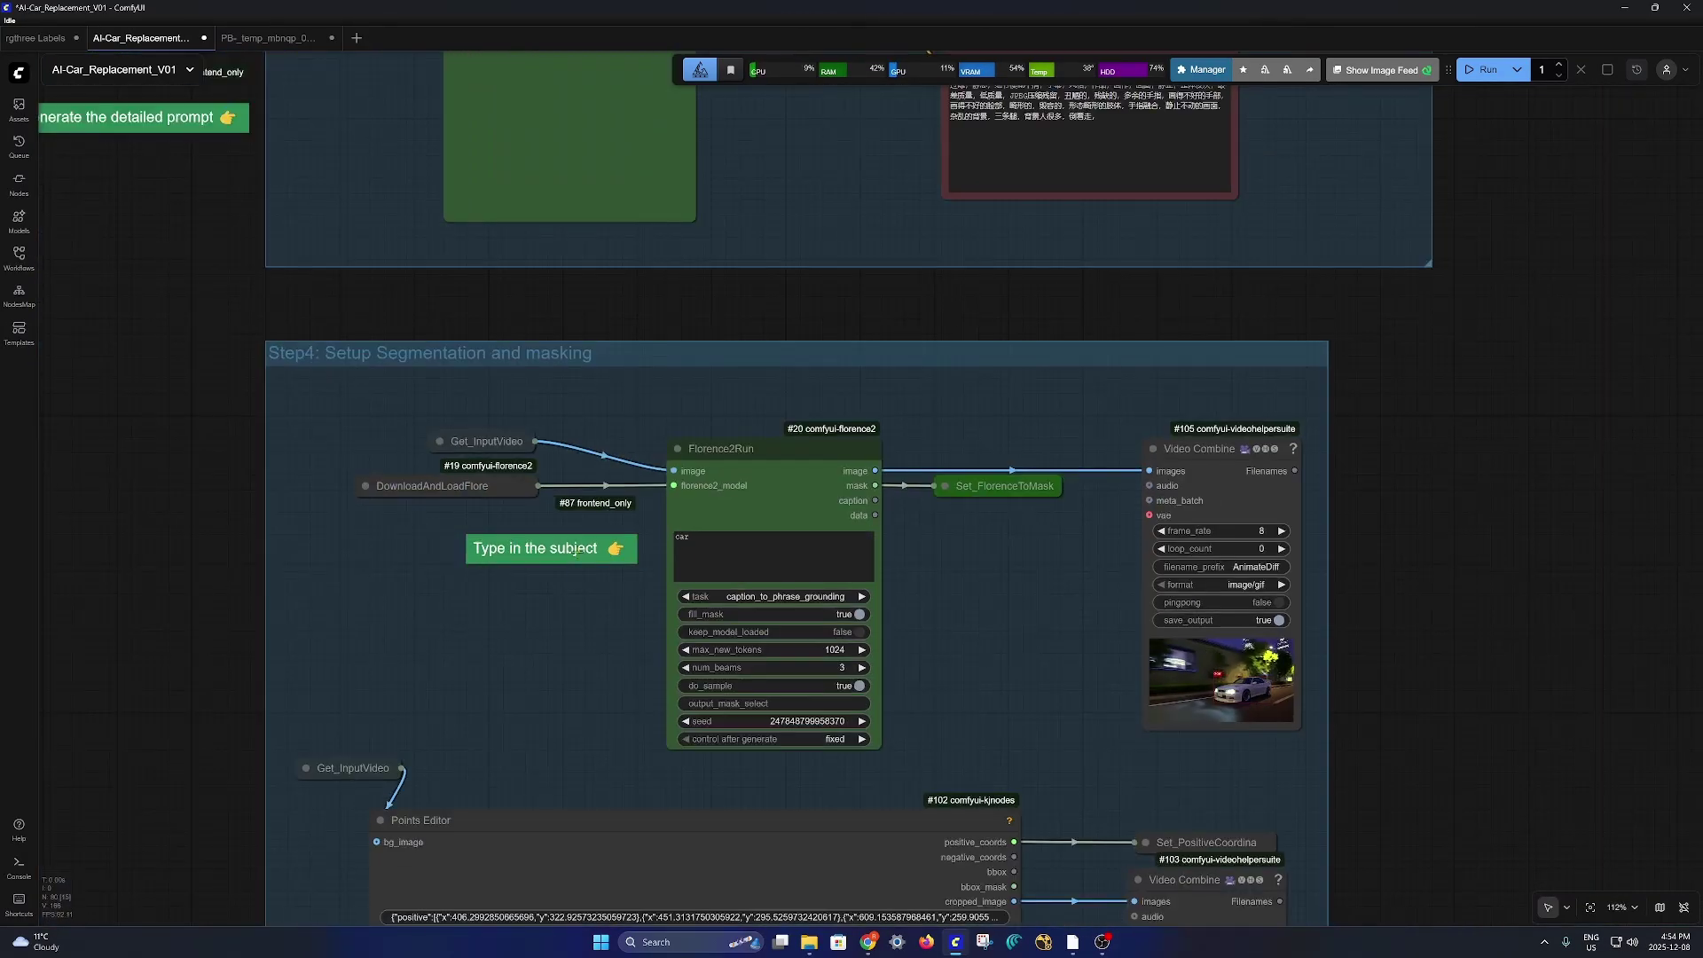
scroll(522, 584, up, 5)
click(871, 362)
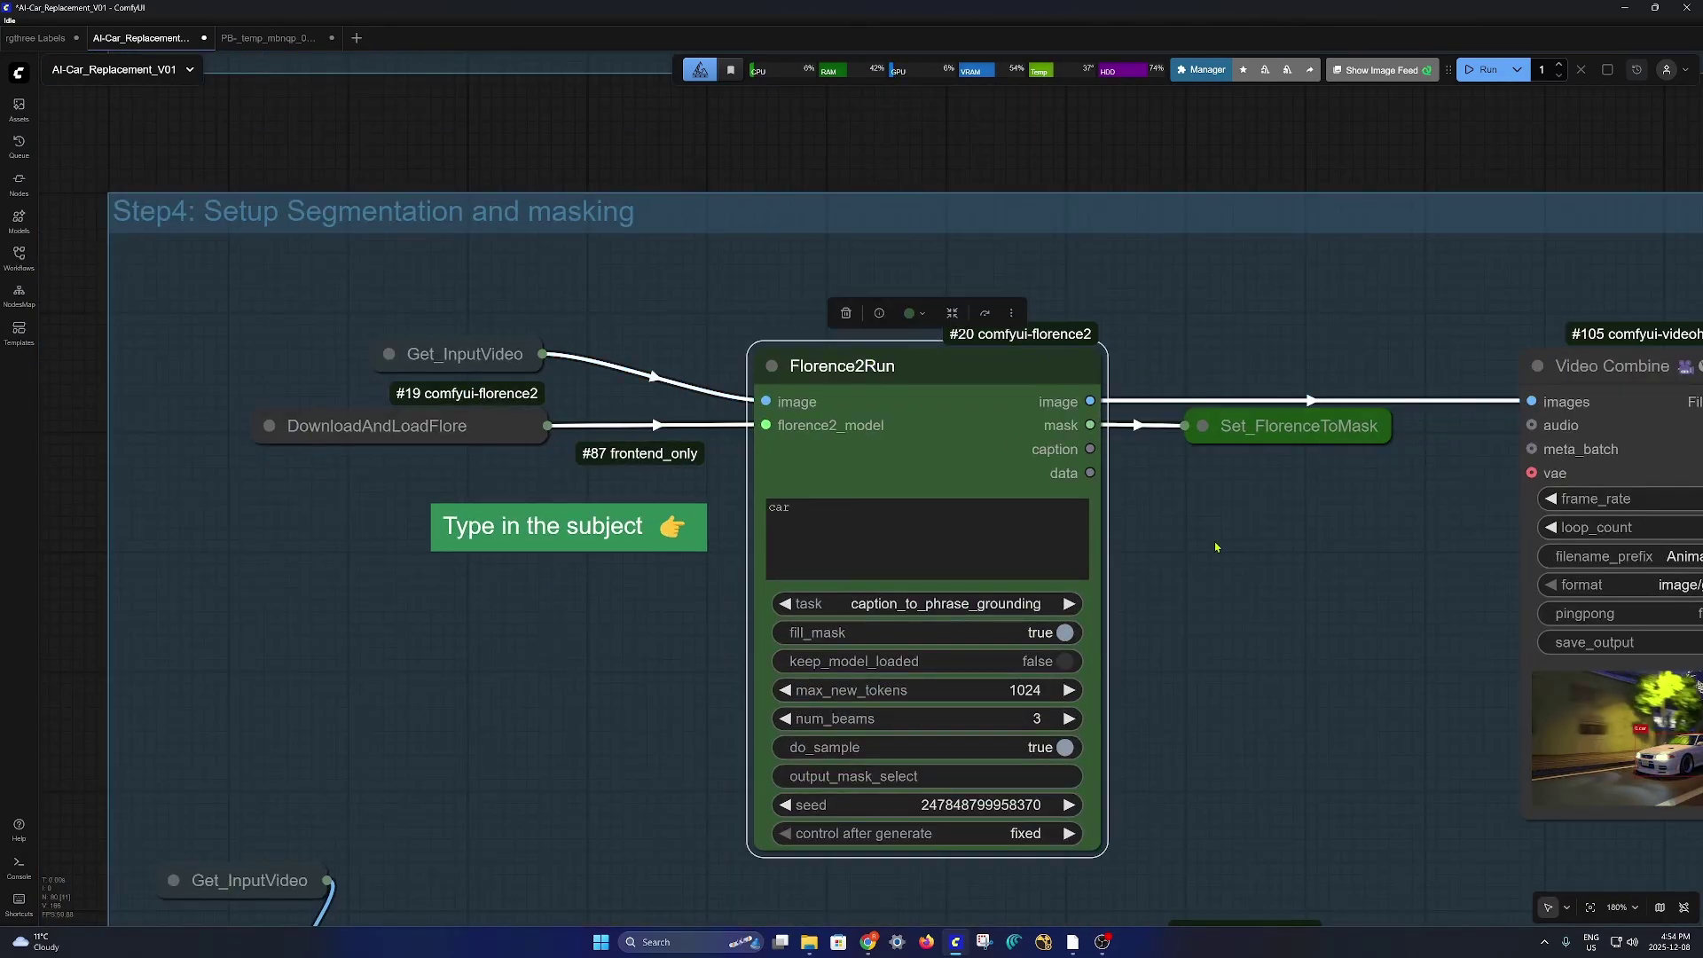
scroll(1216, 547, down, 2)
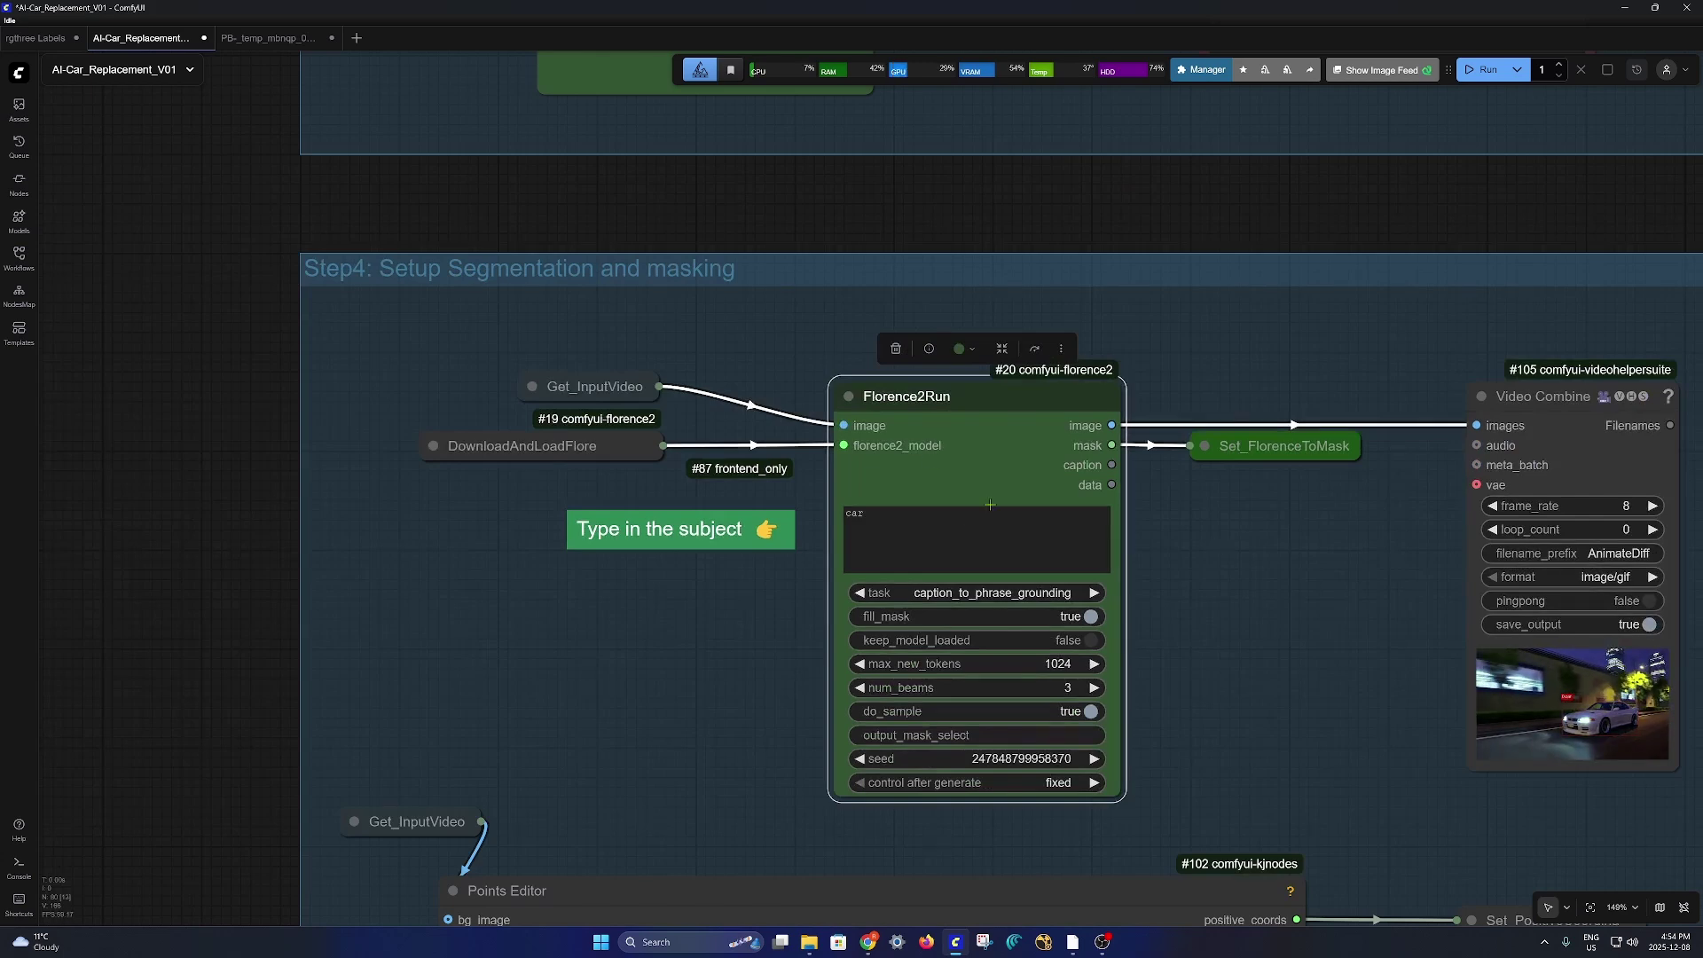
drag(1287, 623, 914, 486)
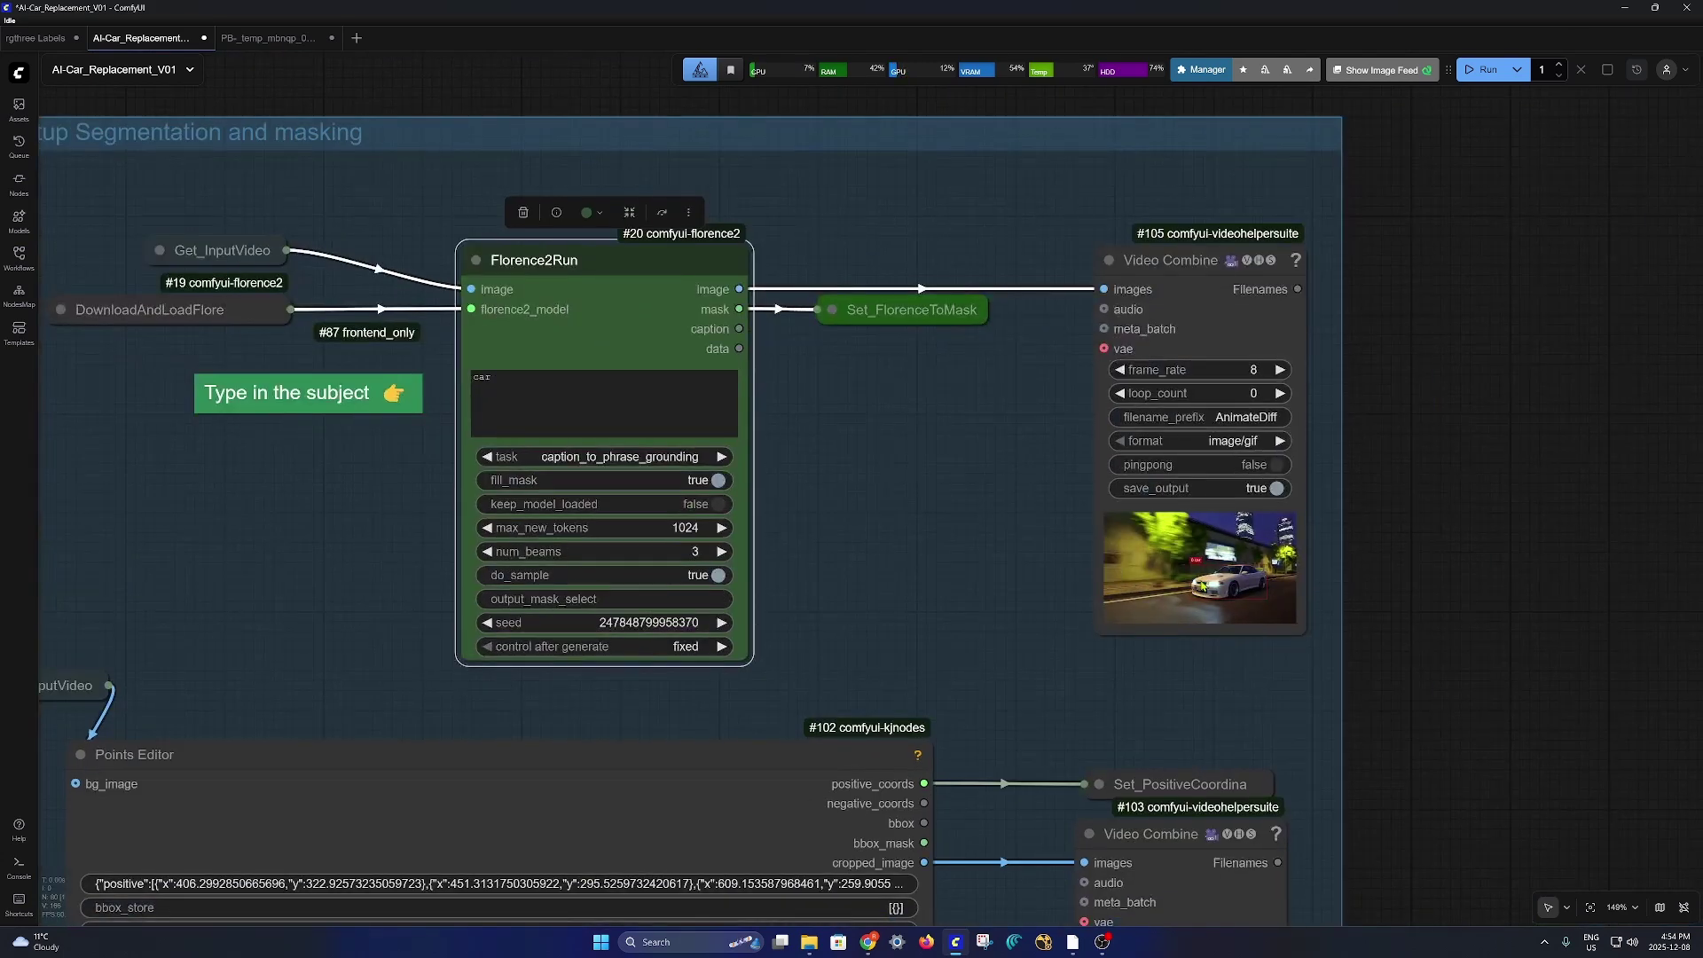
scroll(1299, 582, up, 13)
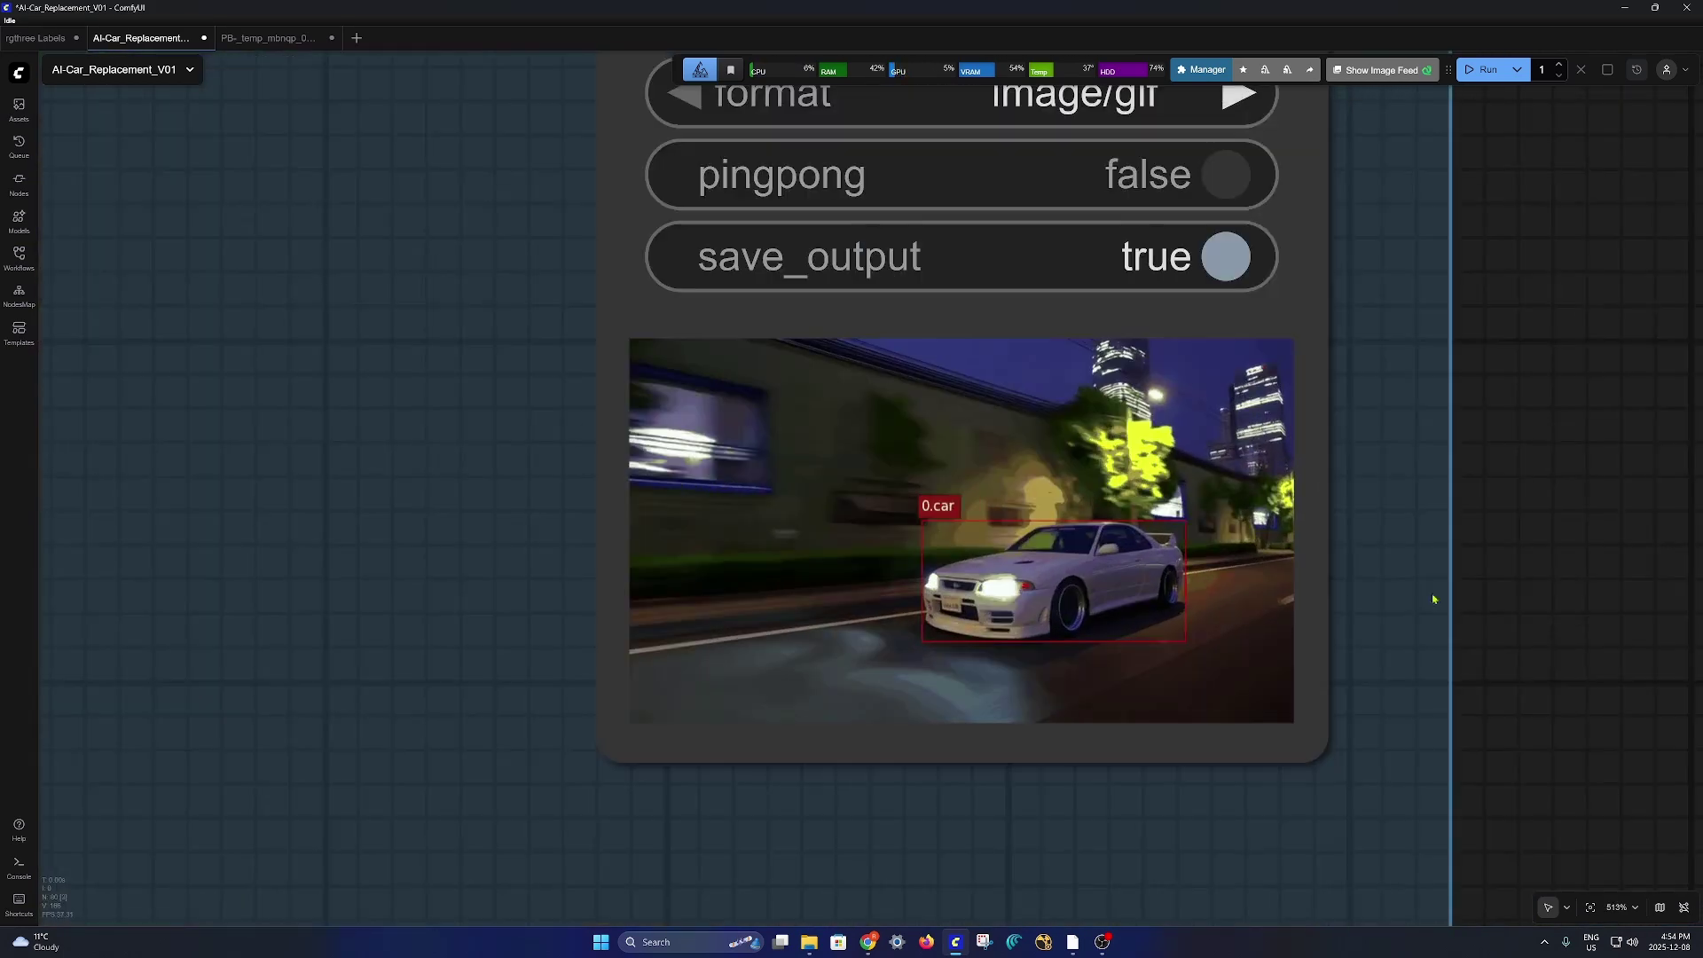
scroll(1435, 600, down, 7)
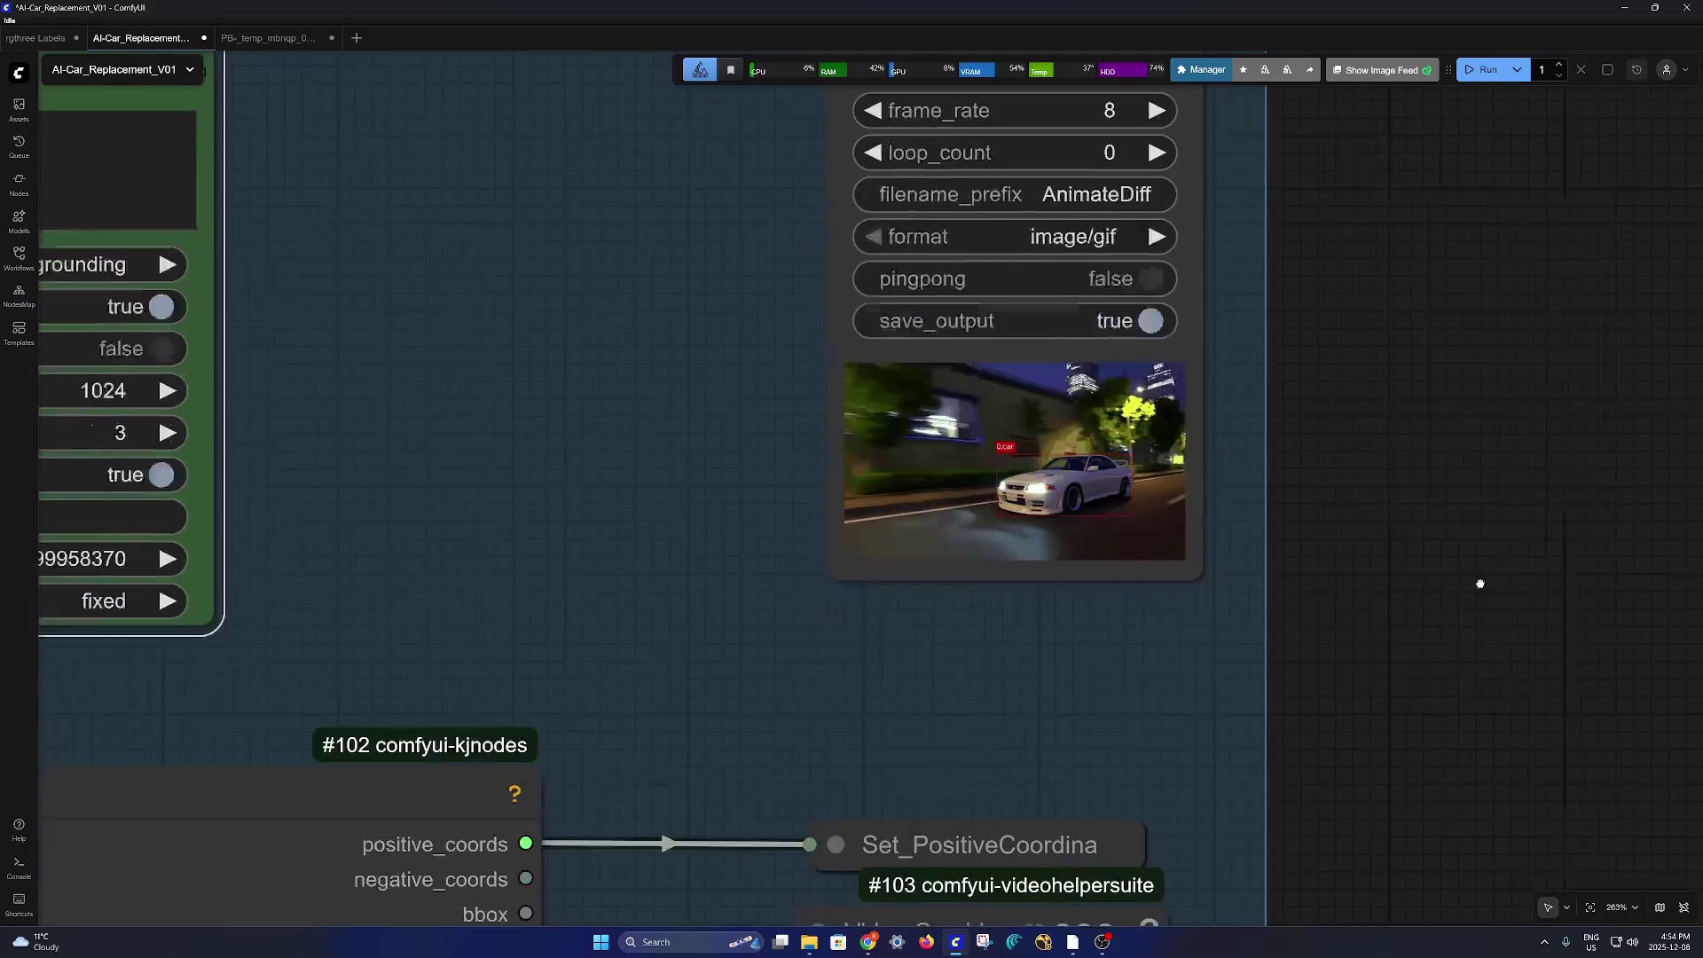
Step: Examine the Points Editor in Step4, with green points on the car and red points on the background
drag(1481, 584, 1670, 401)
scroll(807, 585, down, 6)
drag(807, 585, 964, 185)
drag(1000, 750, 1275, 537)
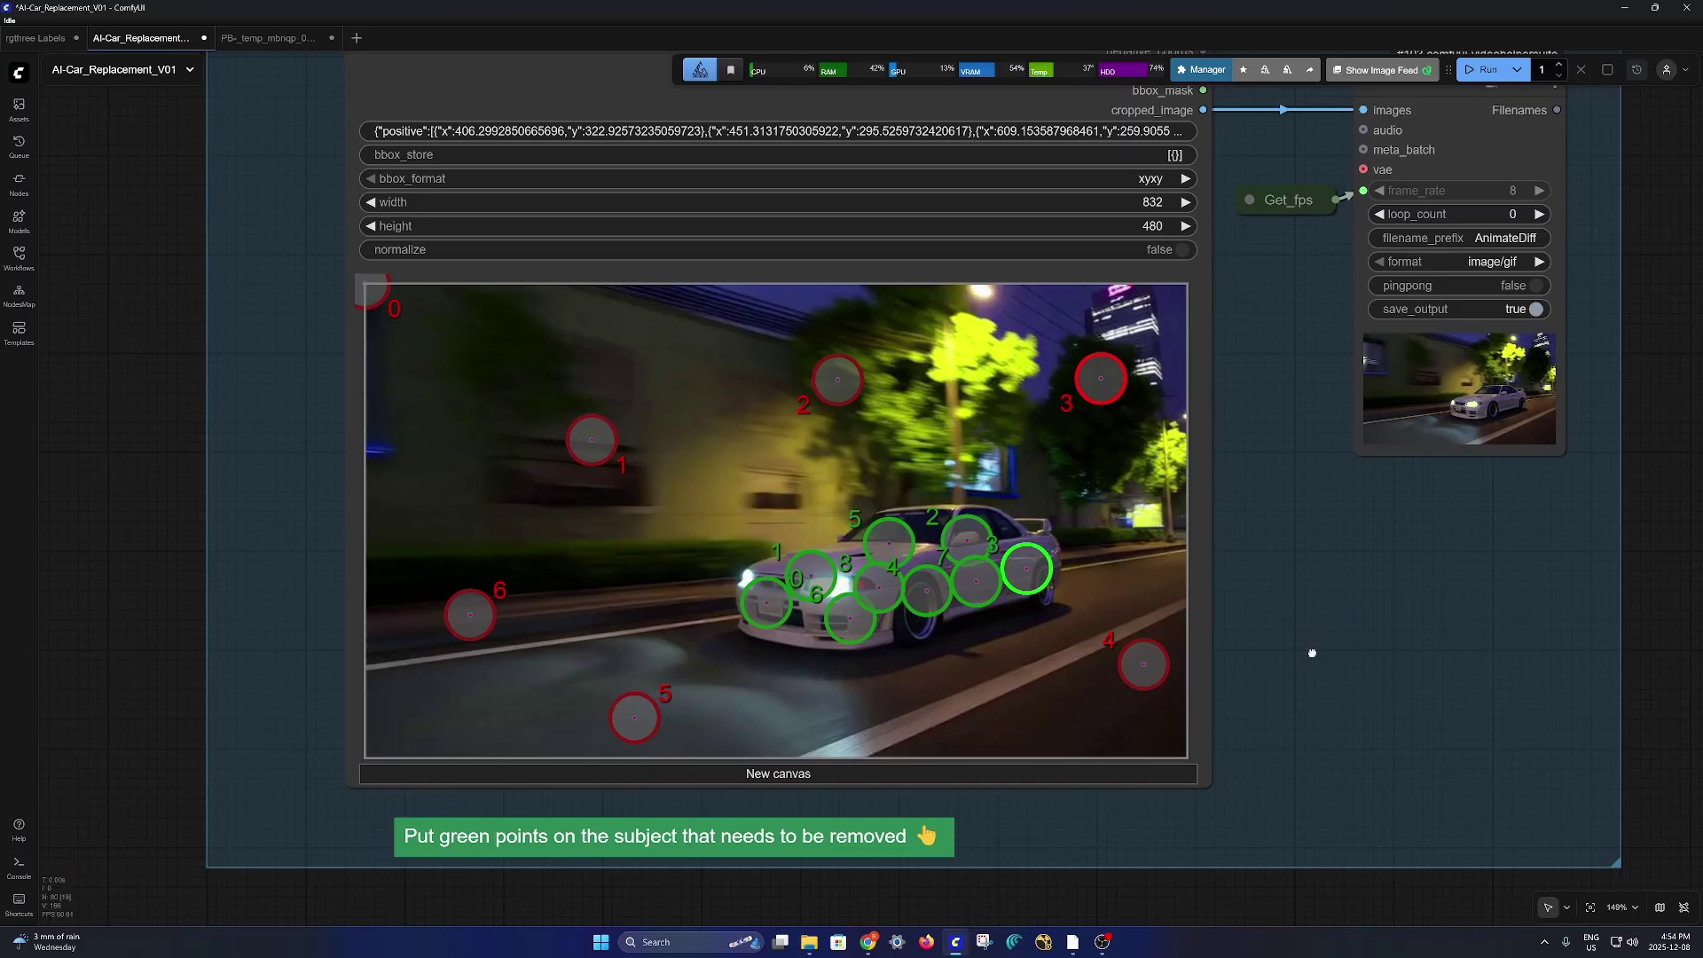
drag(1312, 652, 1248, 742)
Step: Examine the Step 5 mask chain from Sam2Segmentation through Grow Mask With Blur and Mix Color By Mask to its Video Combine node
drag(1377, 639, 1260, 494)
drag(1544, 737, 1488, 280)
drag(817, 749, 115, 446)
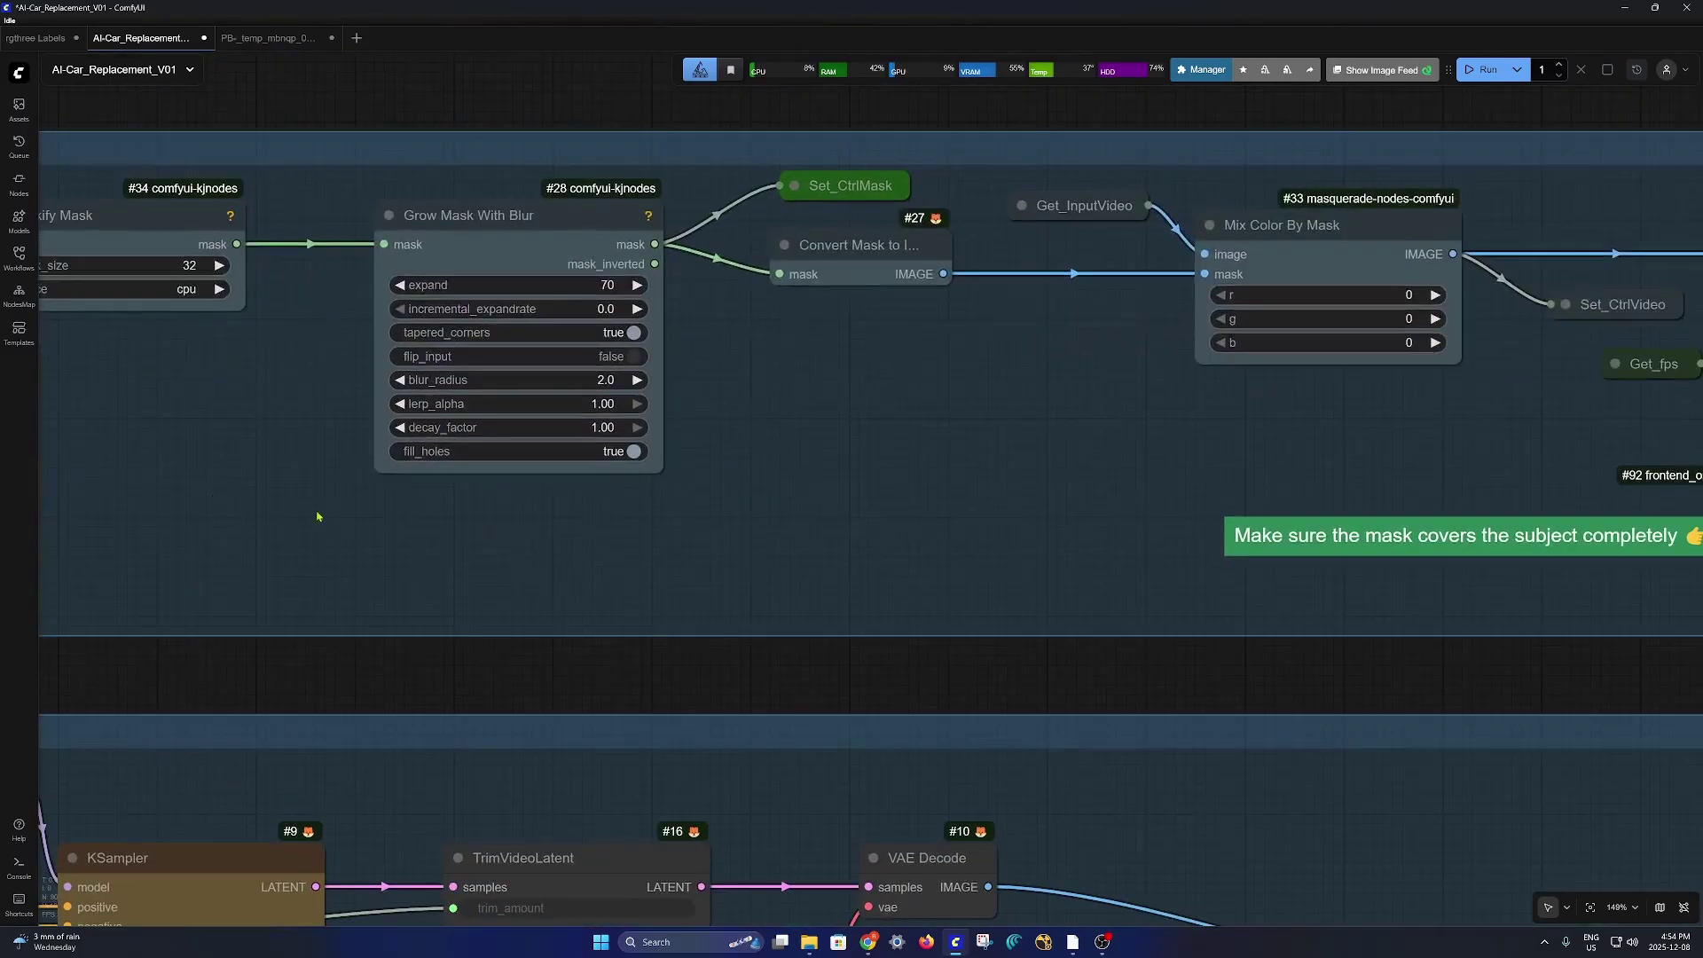
drag(1045, 596, 167, 633)
scroll(661, 621, down, 3)
scroll(661, 621, down, 2)
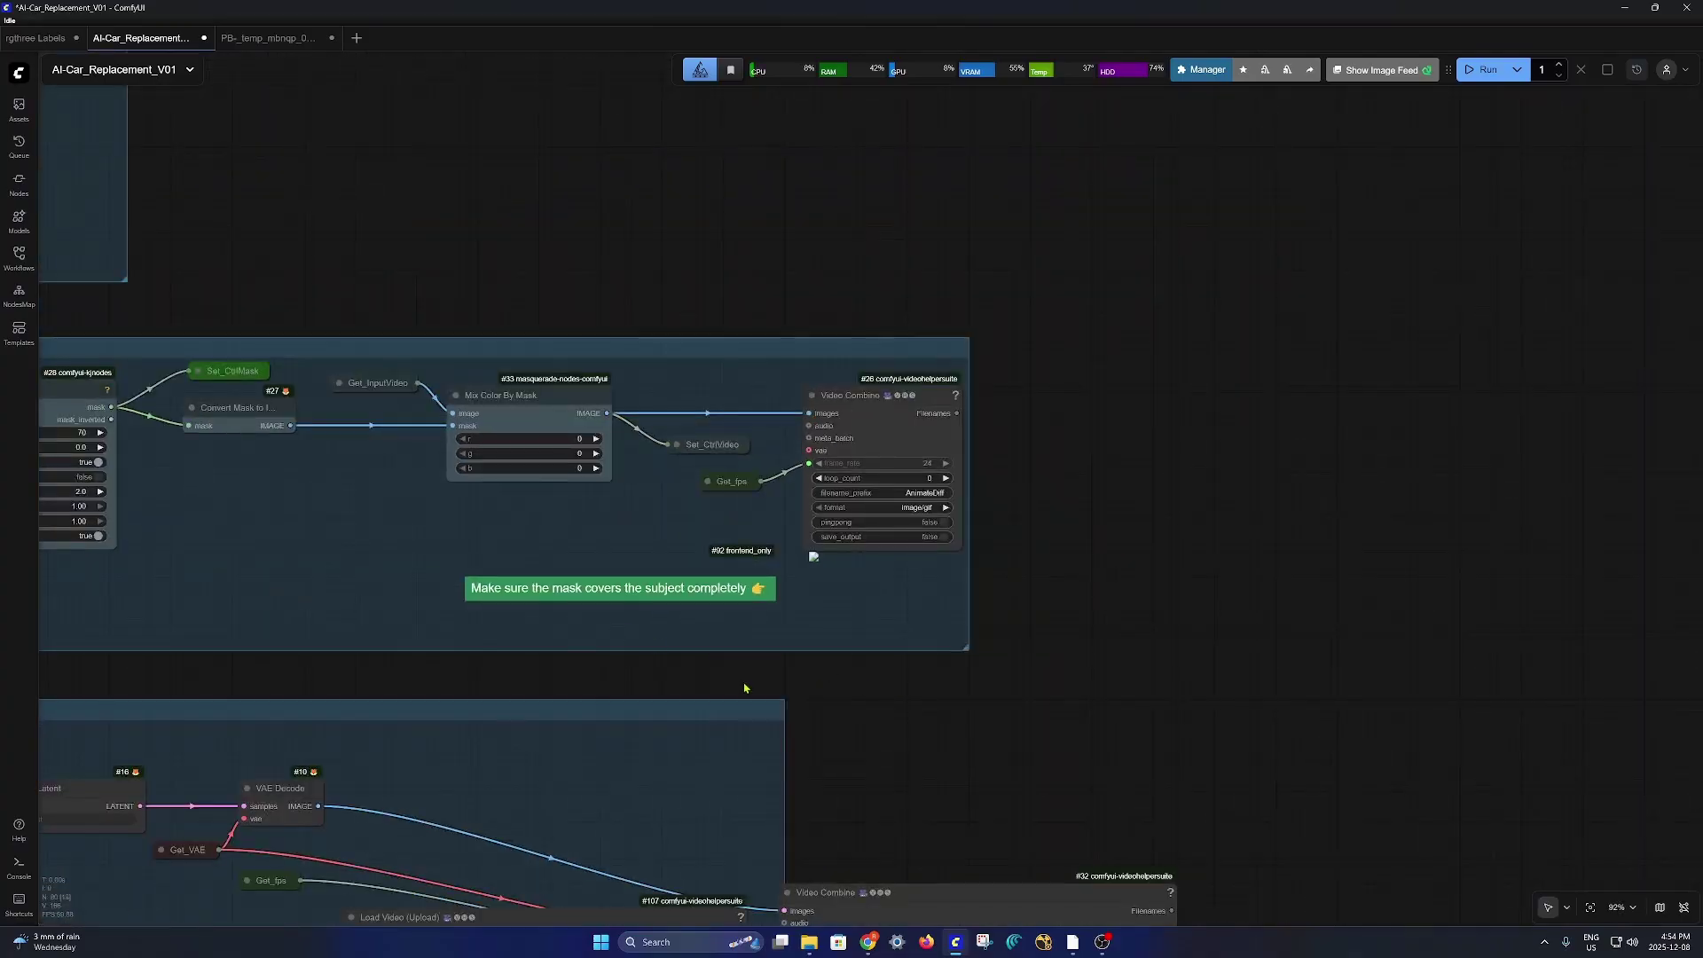
drag(852, 633, 1497, 609)
drag(432, 590, 702, 647)
scroll(701, 647, up, 5)
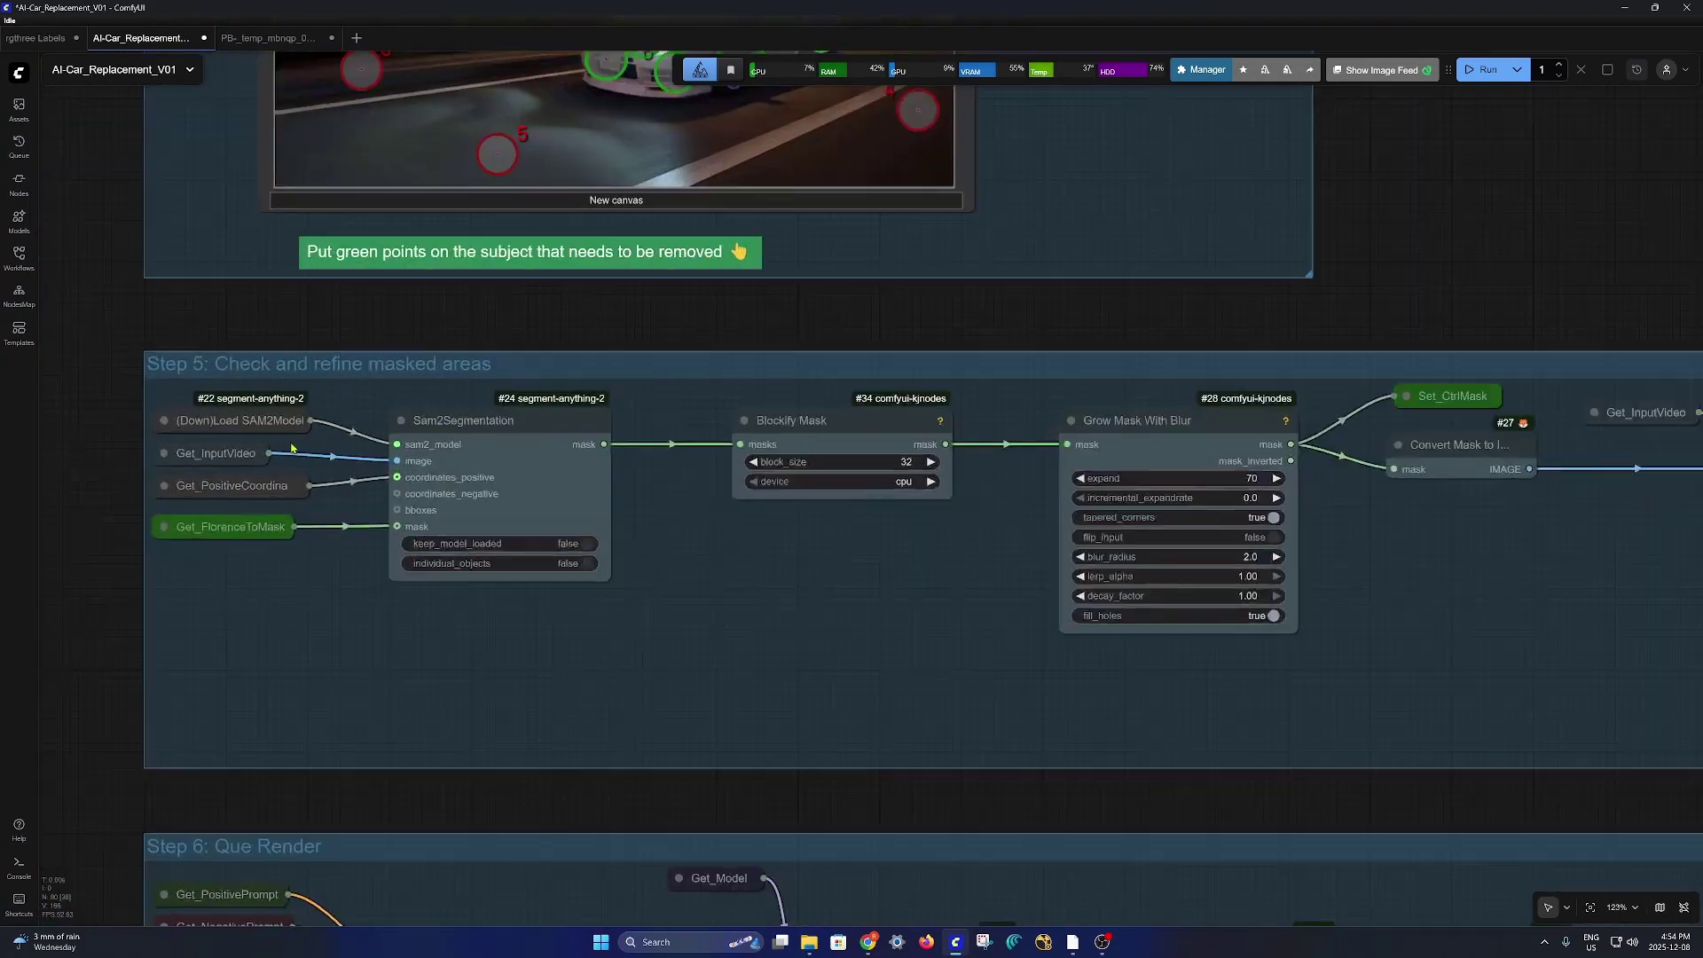
scroll(943, 737, right, 8)
scroll(943, 737, up, 2)
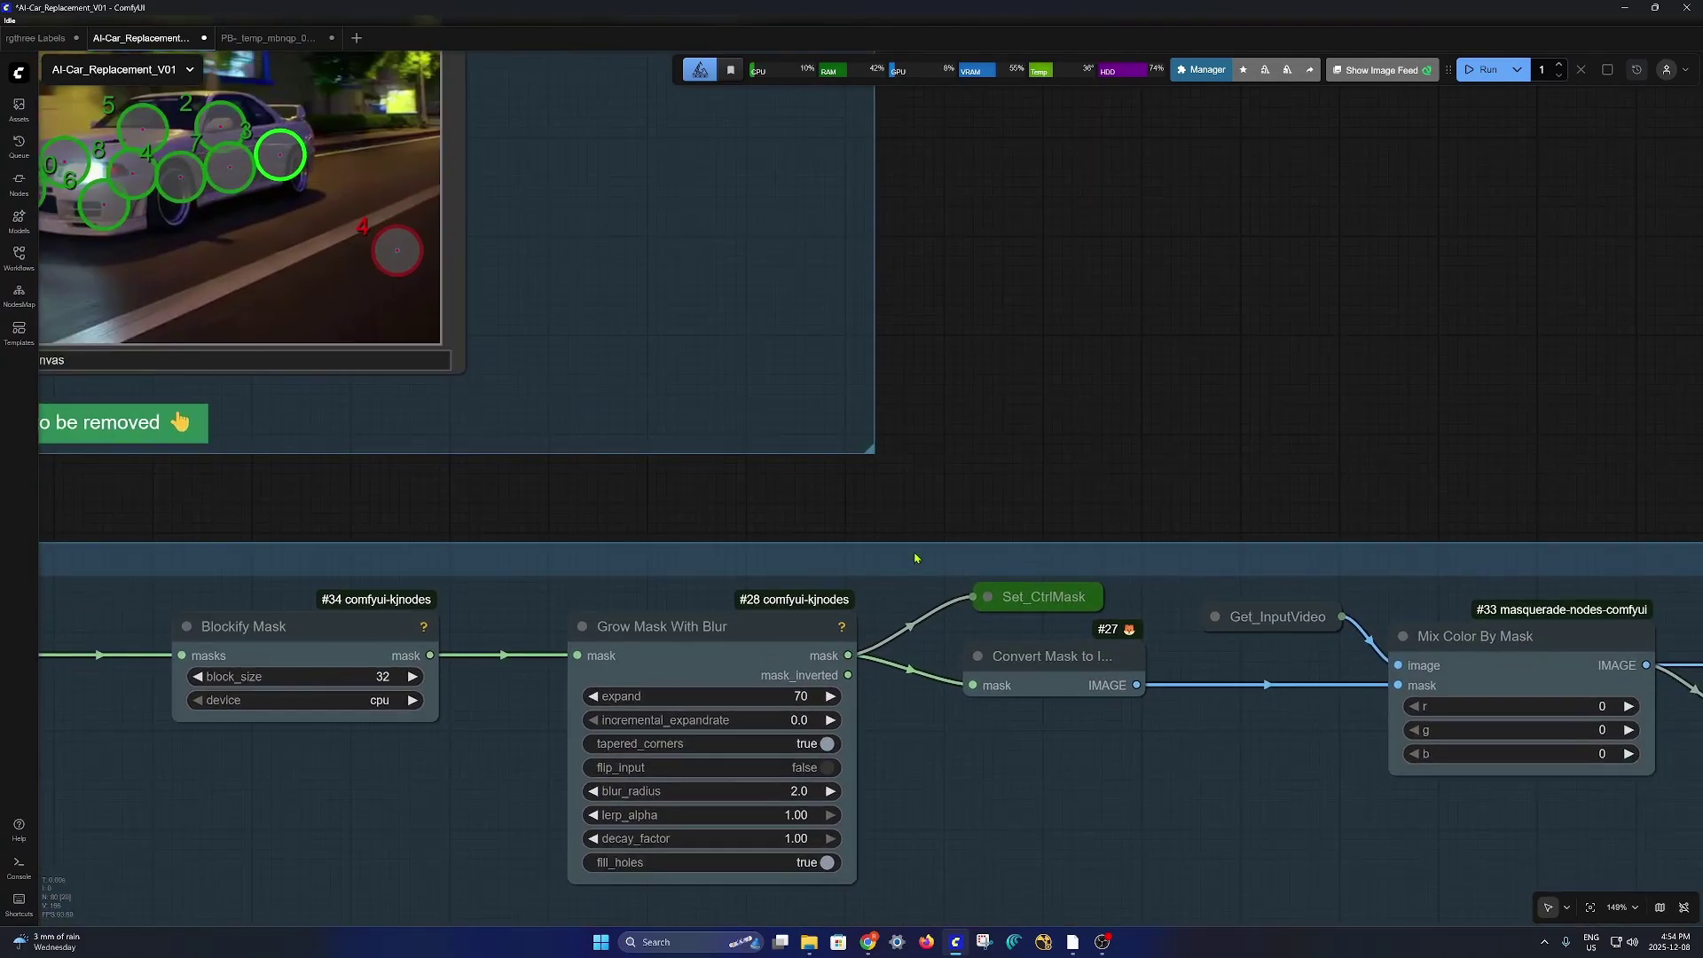
Step: Review the Step 4 Florence2Run and Points Editor nodes with their Video Combine previews
scroll(944, 737, down, 5)
scroll(817, 660, up, 8)
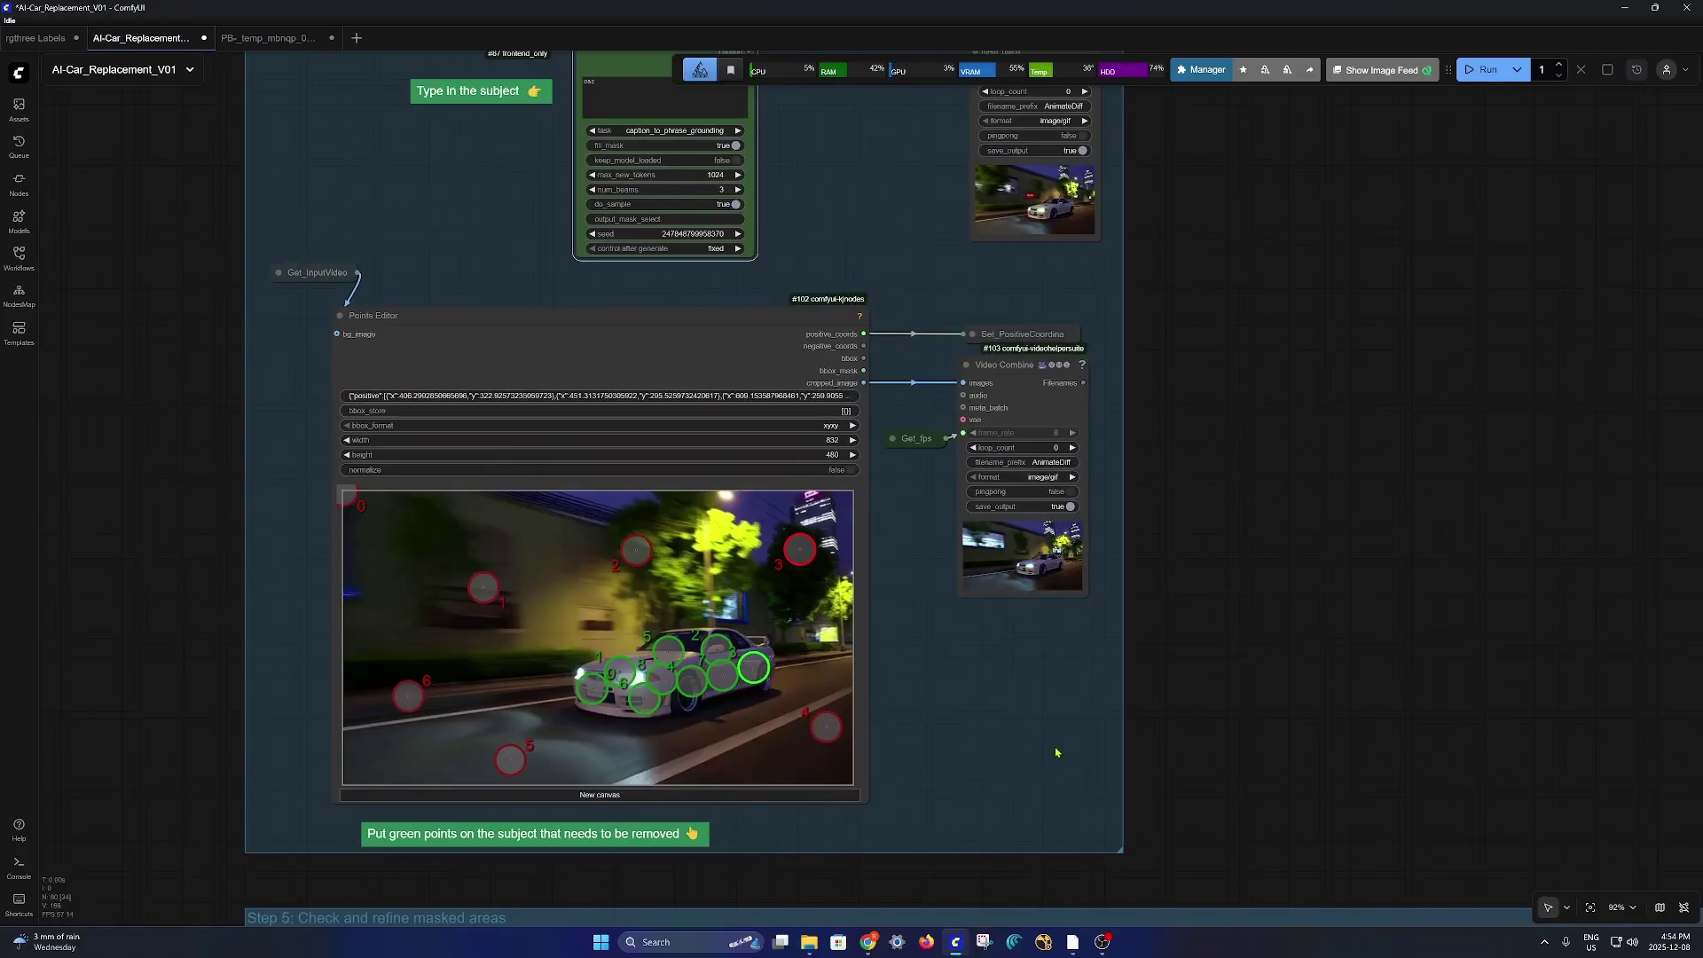
scroll(1251, 715, up, 3)
scroll(1059, 423, up, 5)
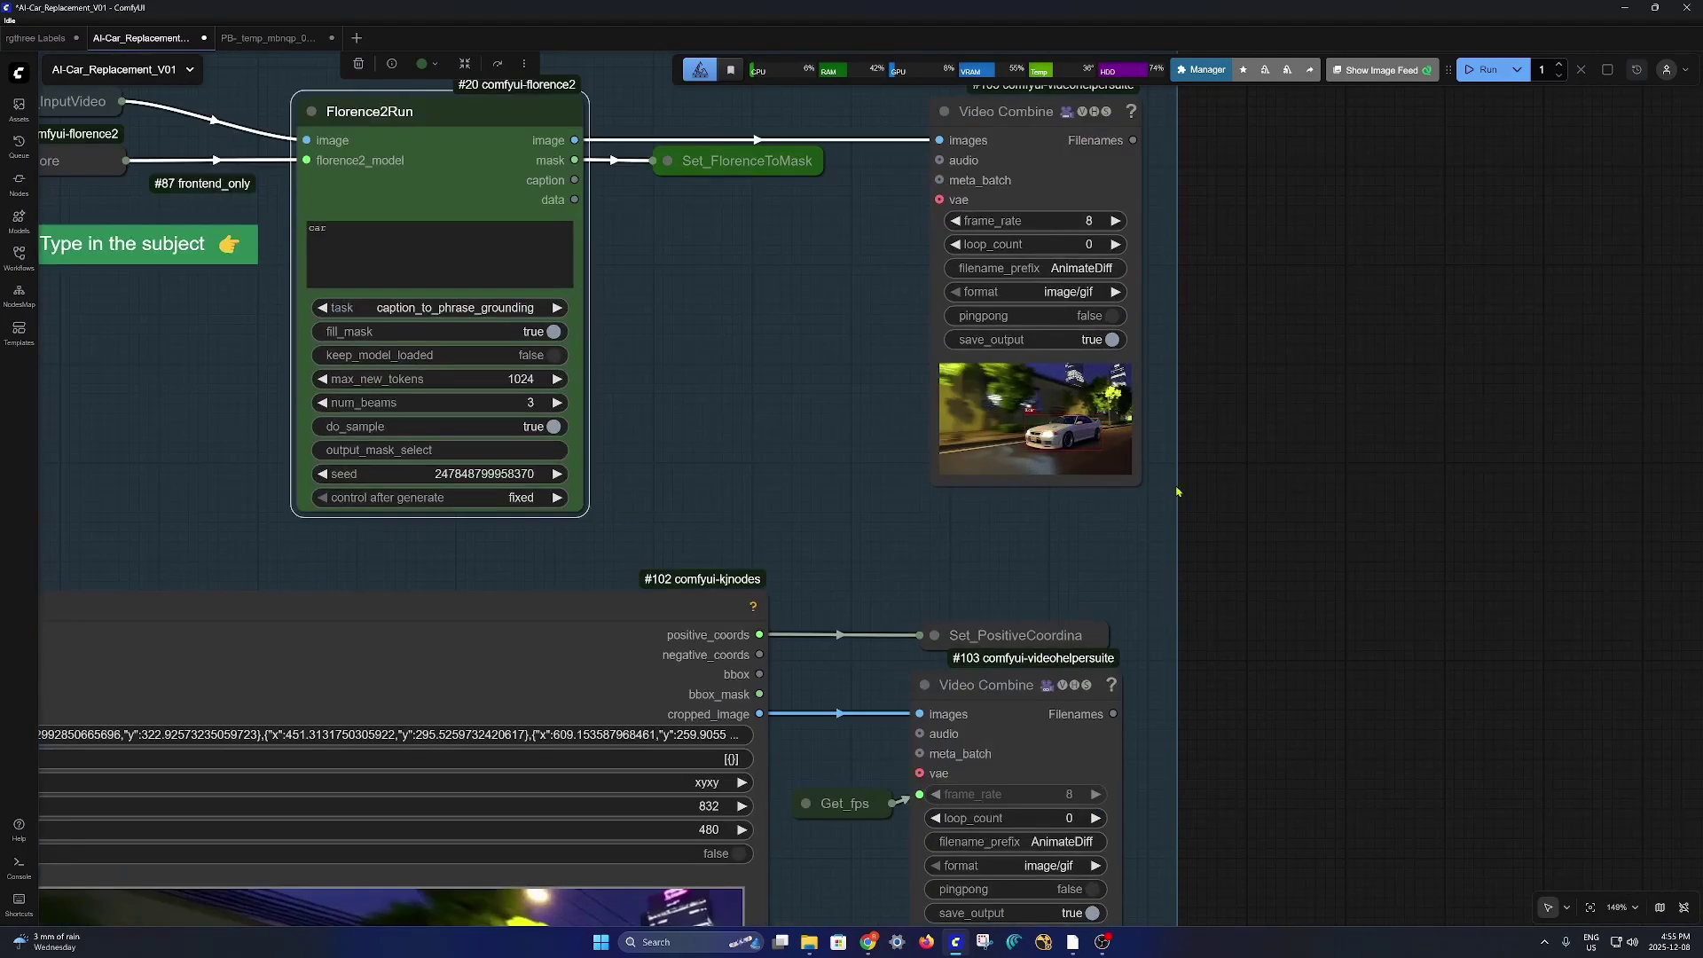
drag(1334, 574, 1258, 424)
Step: Examine the settings of the Blockify Mask and Grow Mask With Blur nodes in Step 5
drag(1281, 760, 868, 188)
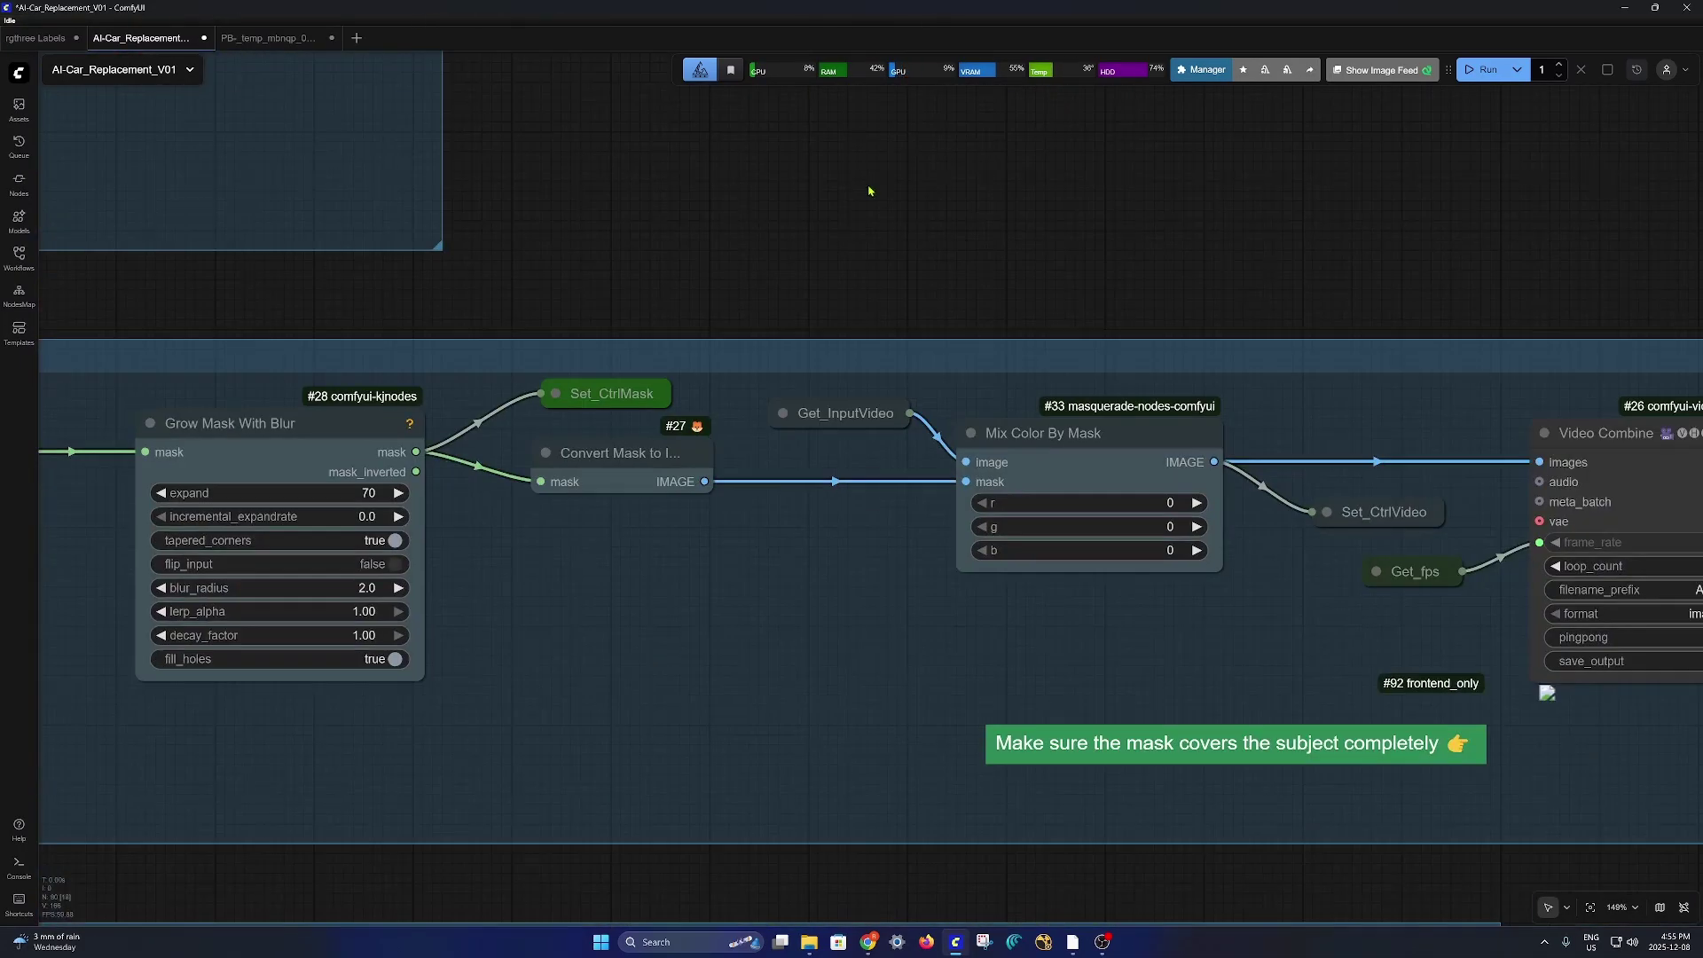
scroll(957, 323, down, 6)
scroll(276, 476, up, 7)
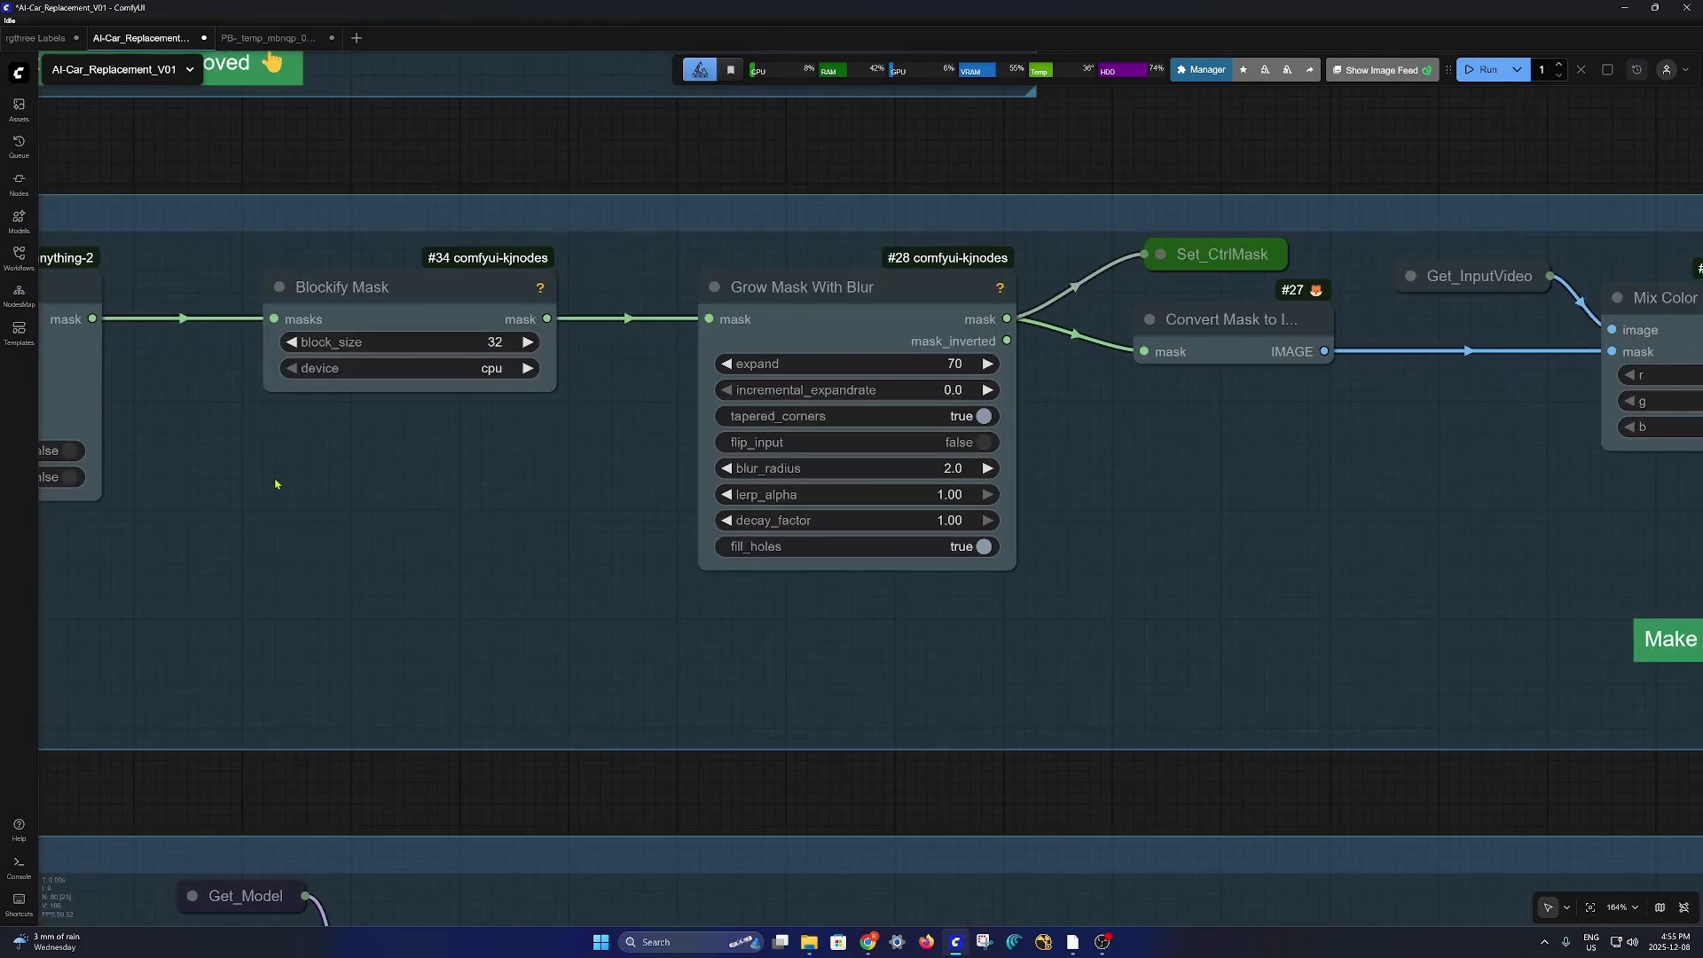
drag(278, 483, 764, 626)
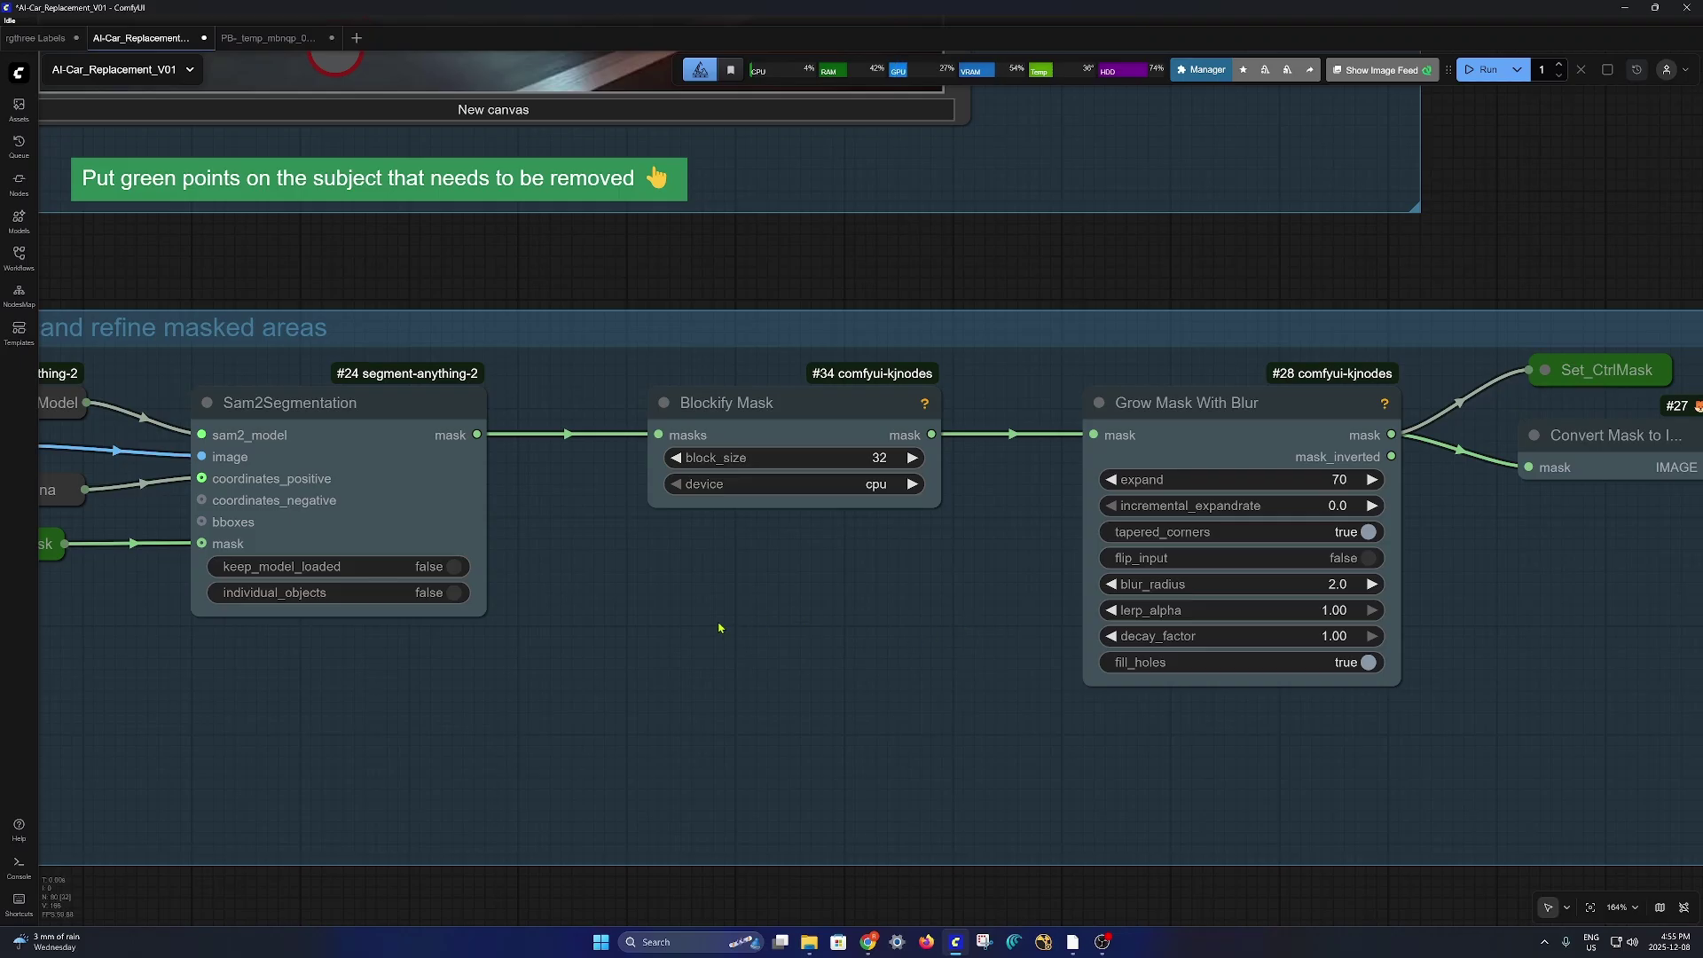
scroll(719, 628, down, 5)
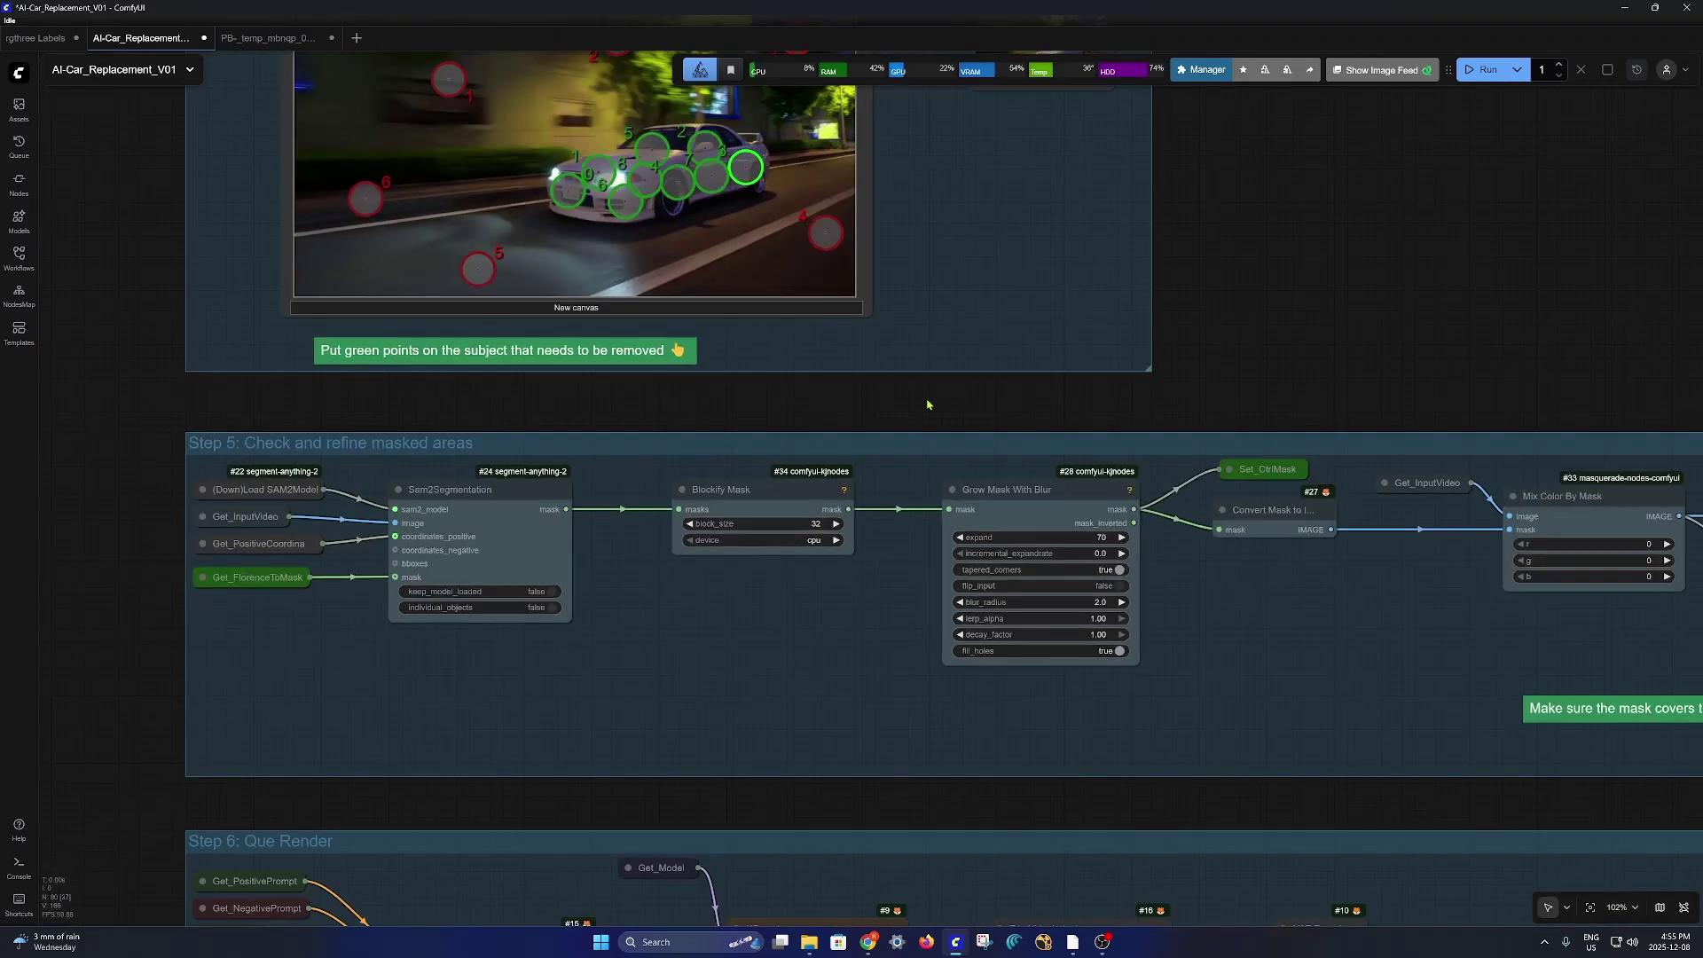
Step: Examine the Step 6 render nodes and compare the reference SUV photo, the source video and the final Video Combine output
drag(1239, 388, 1171, 157)
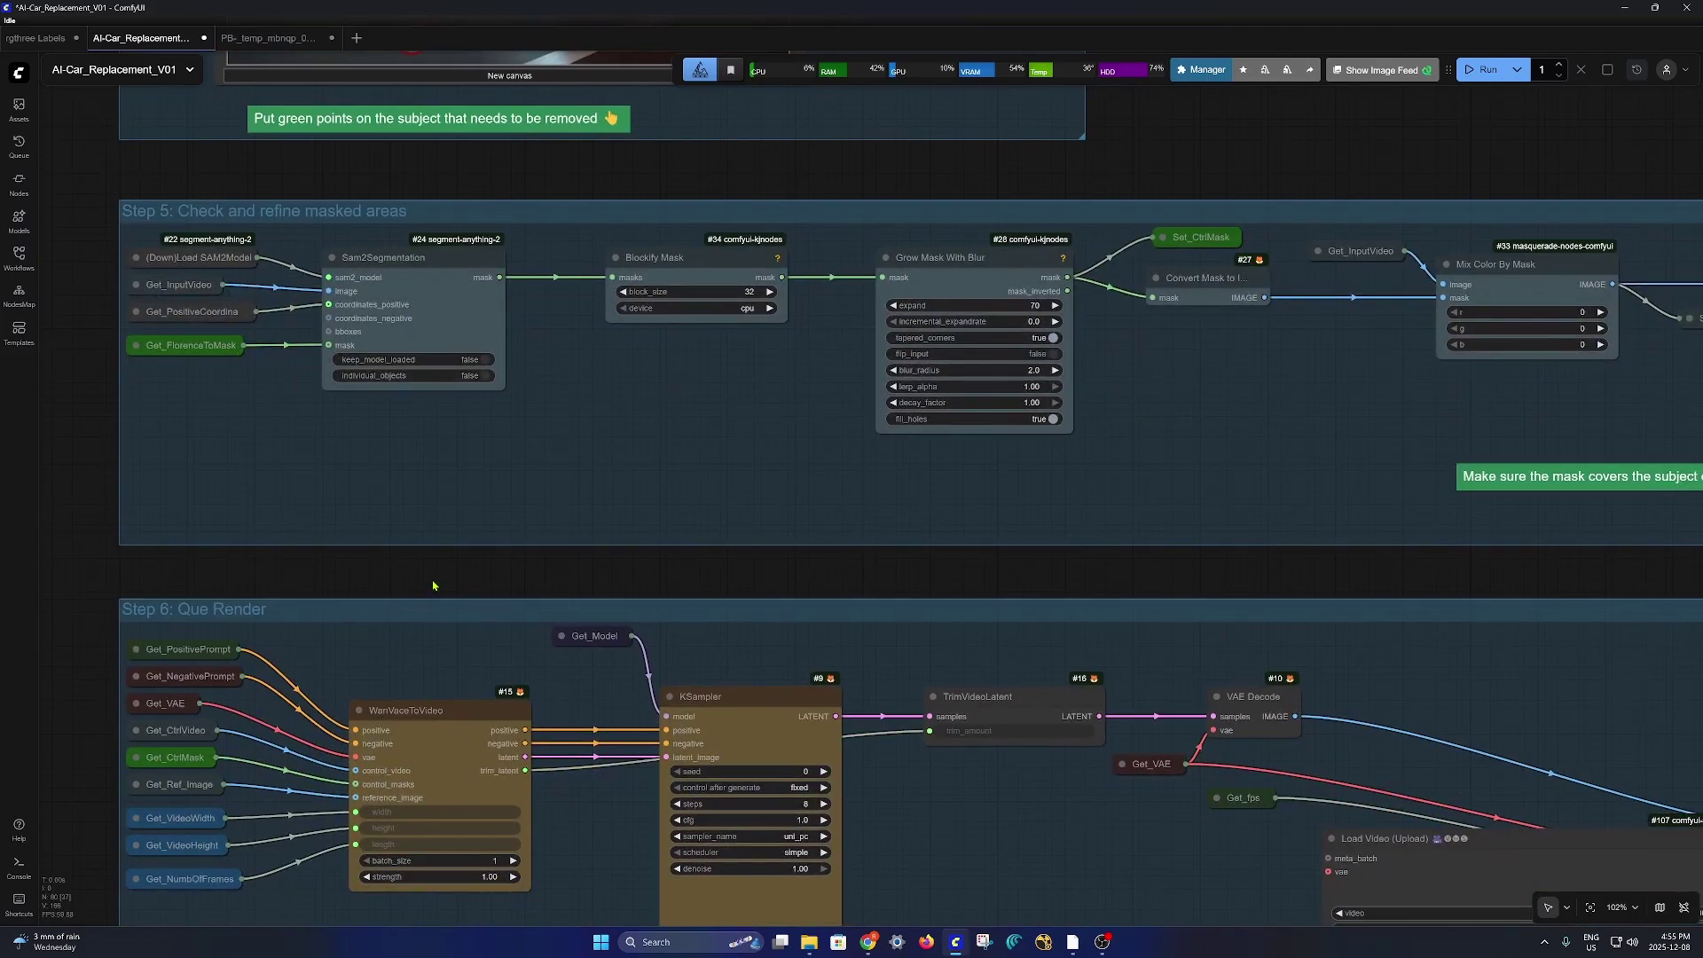
drag(433, 585, 437, 568)
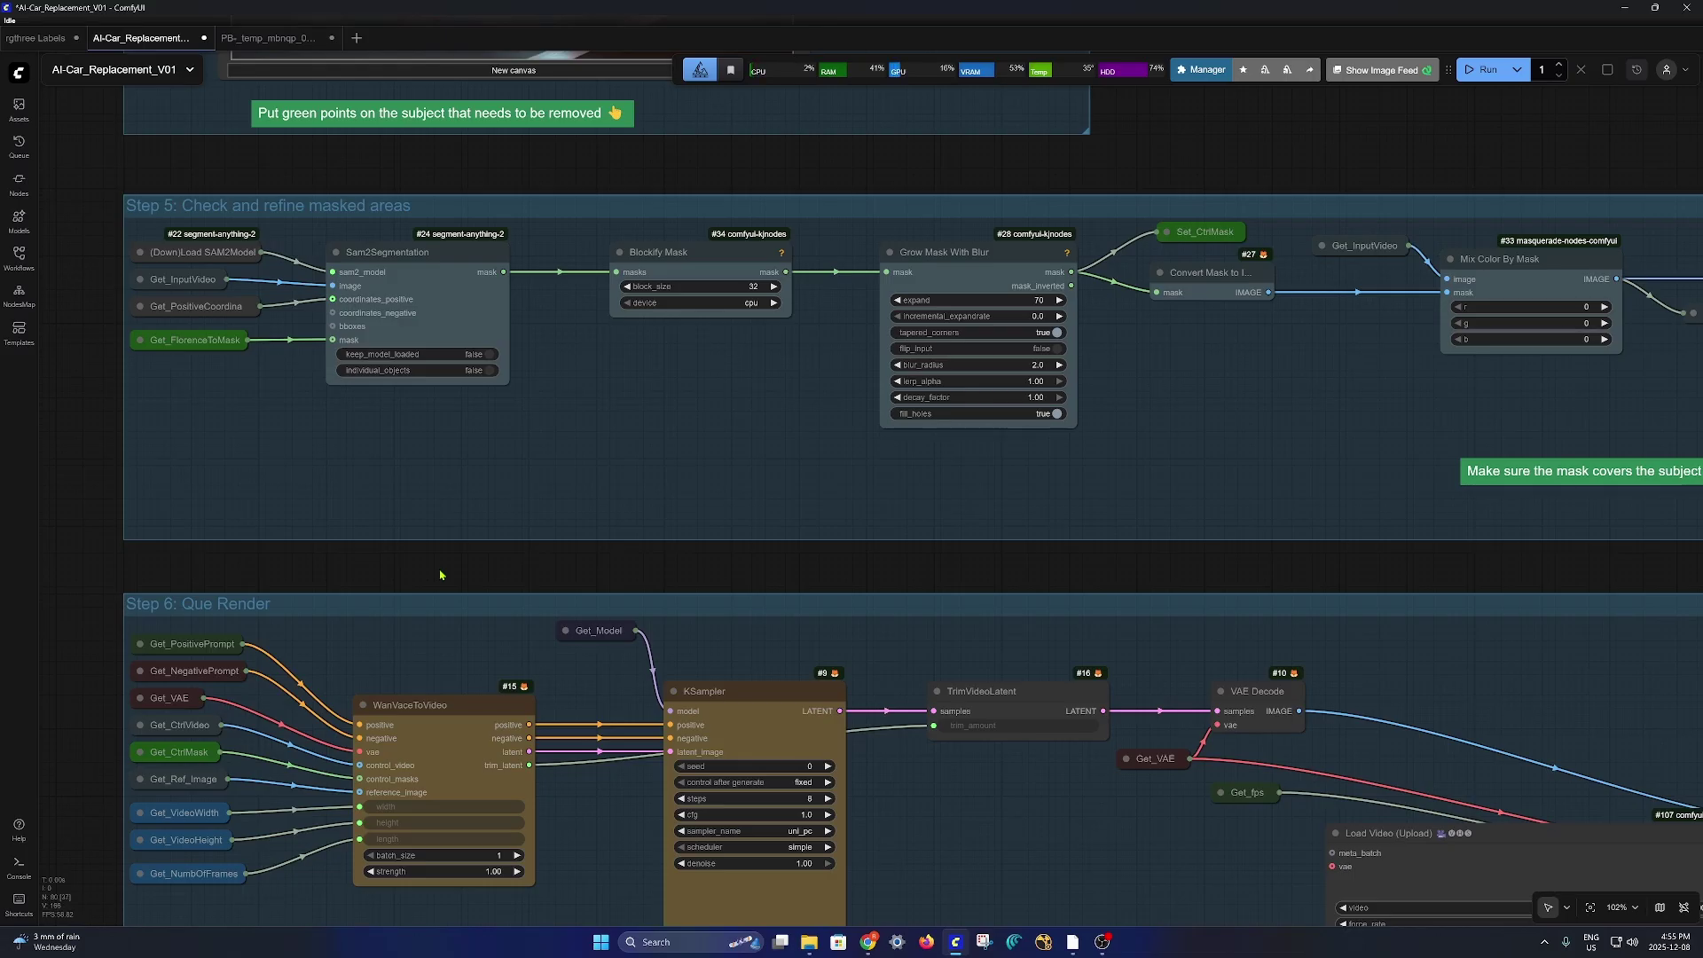
drag(459, 533, 20, 115)
drag(1536, 285, 1330, 183)
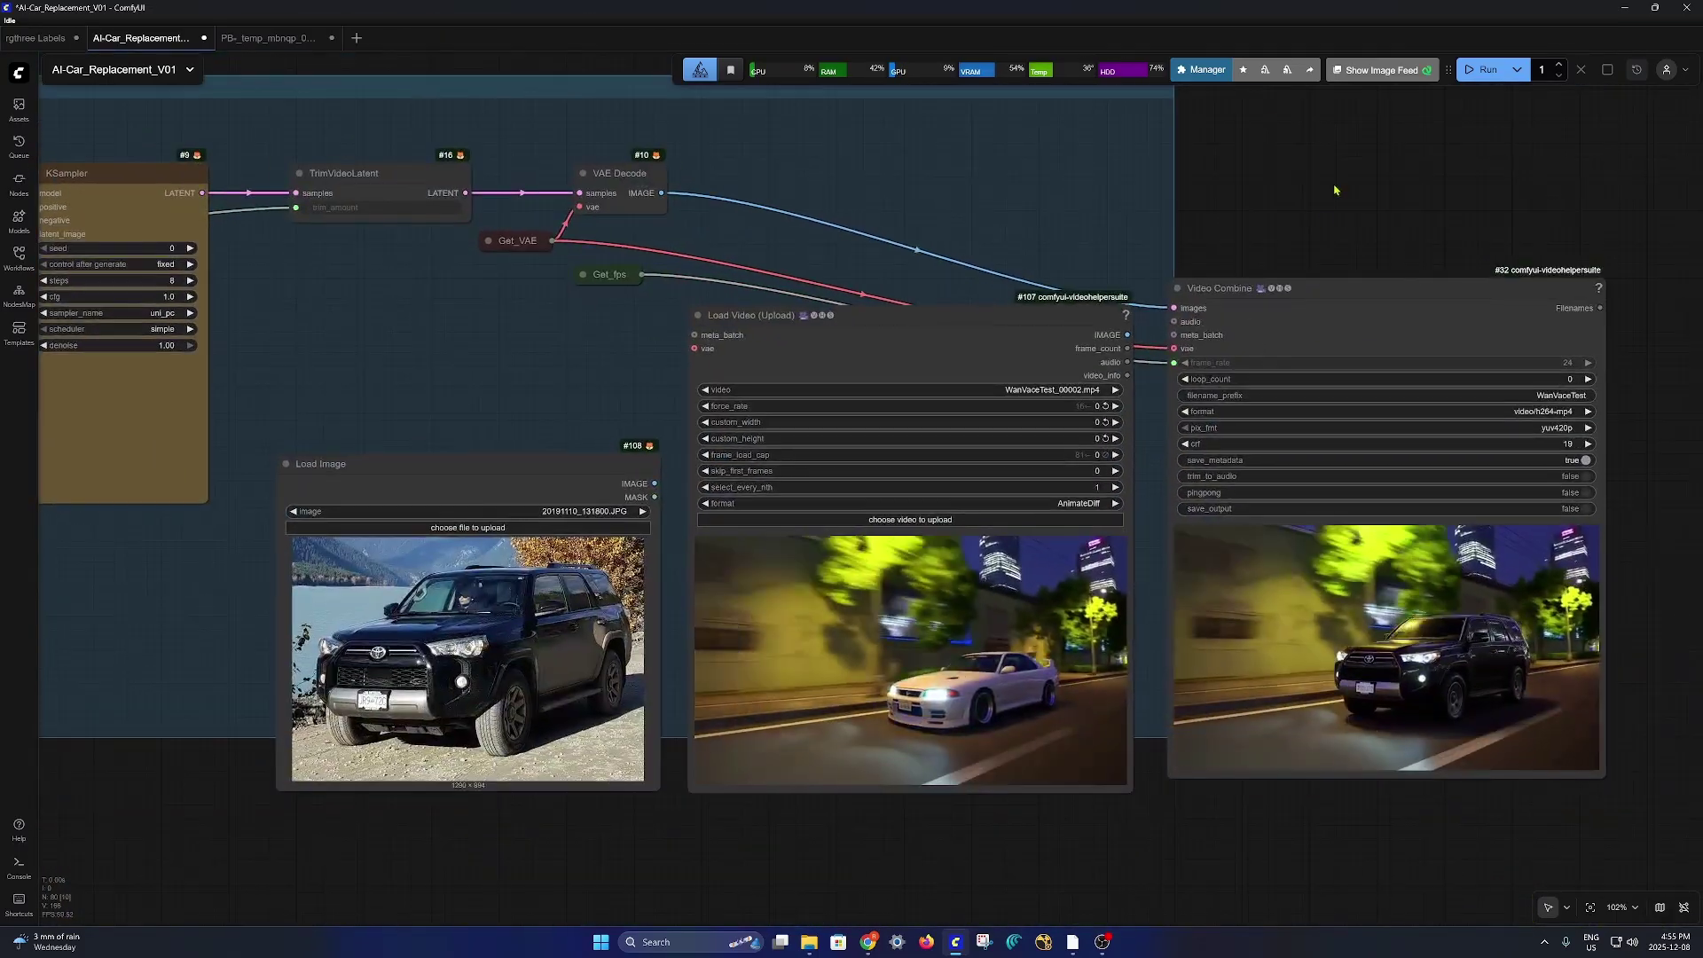
scroll(1354, 250, up, 2)
drag(1419, 288, 764, 111)
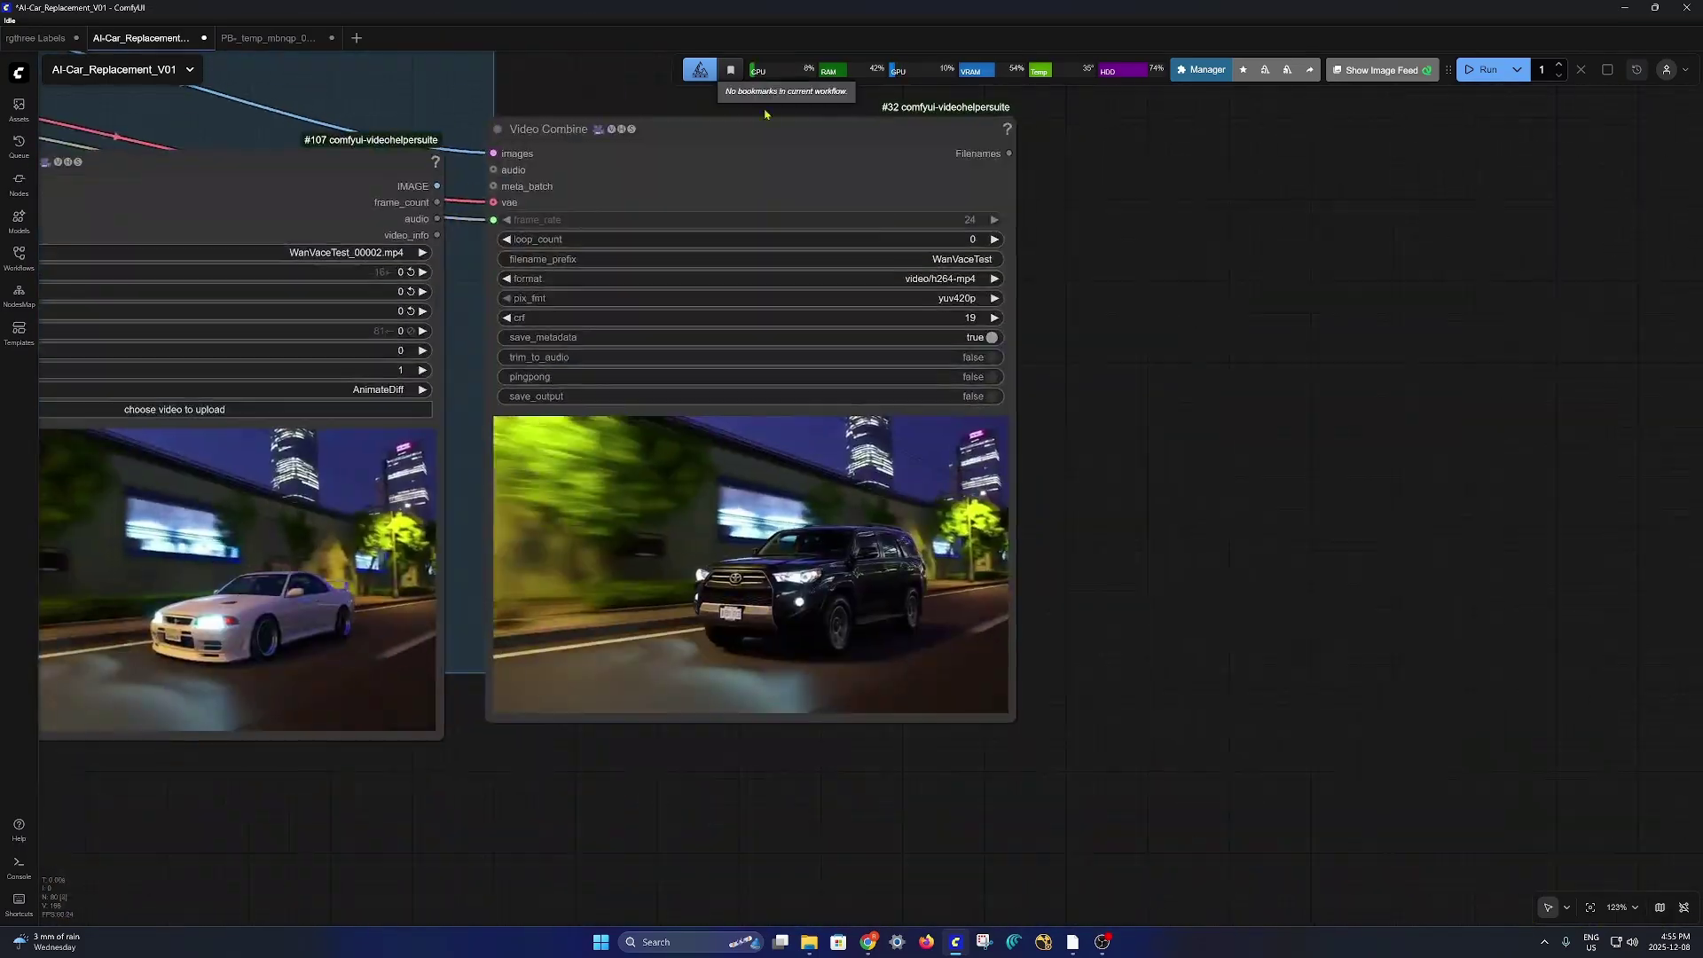
Step: Inspect the rendered SUV video up close in the final Video Combine preview, checking the car, its lighting and its surroundings
scroll(869, 504, up, 7)
drag(1421, 632, 1526, 566)
scroll(1527, 566, up, 1)
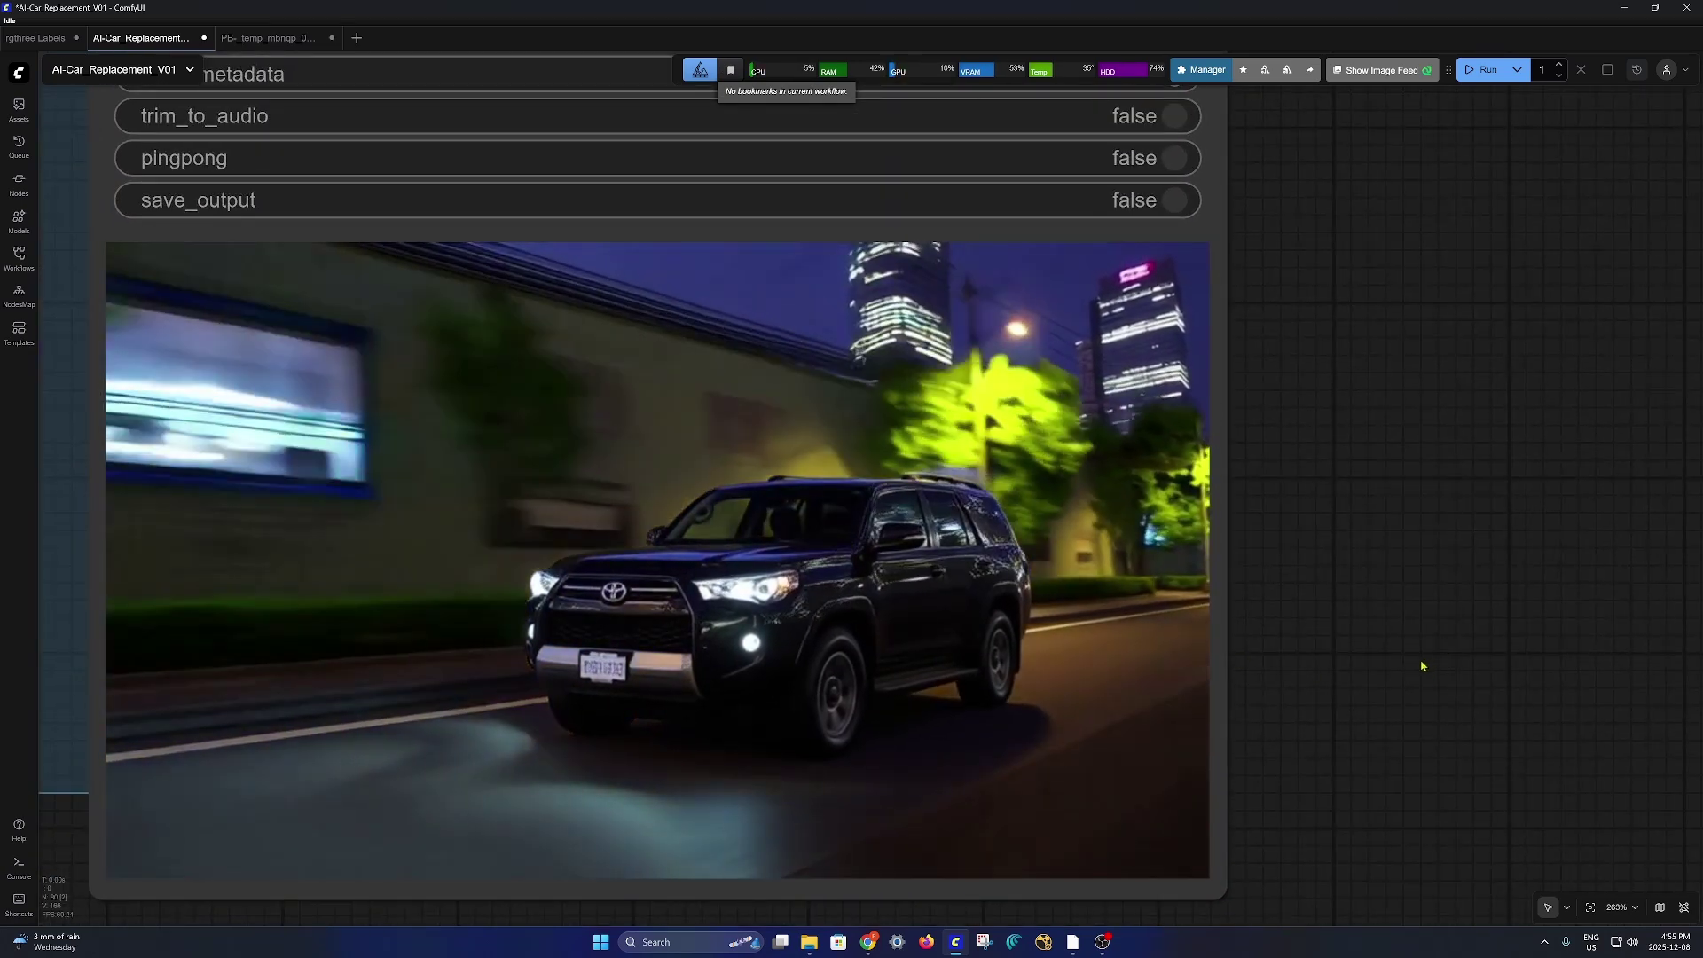
scroll(1424, 665, down, 2)
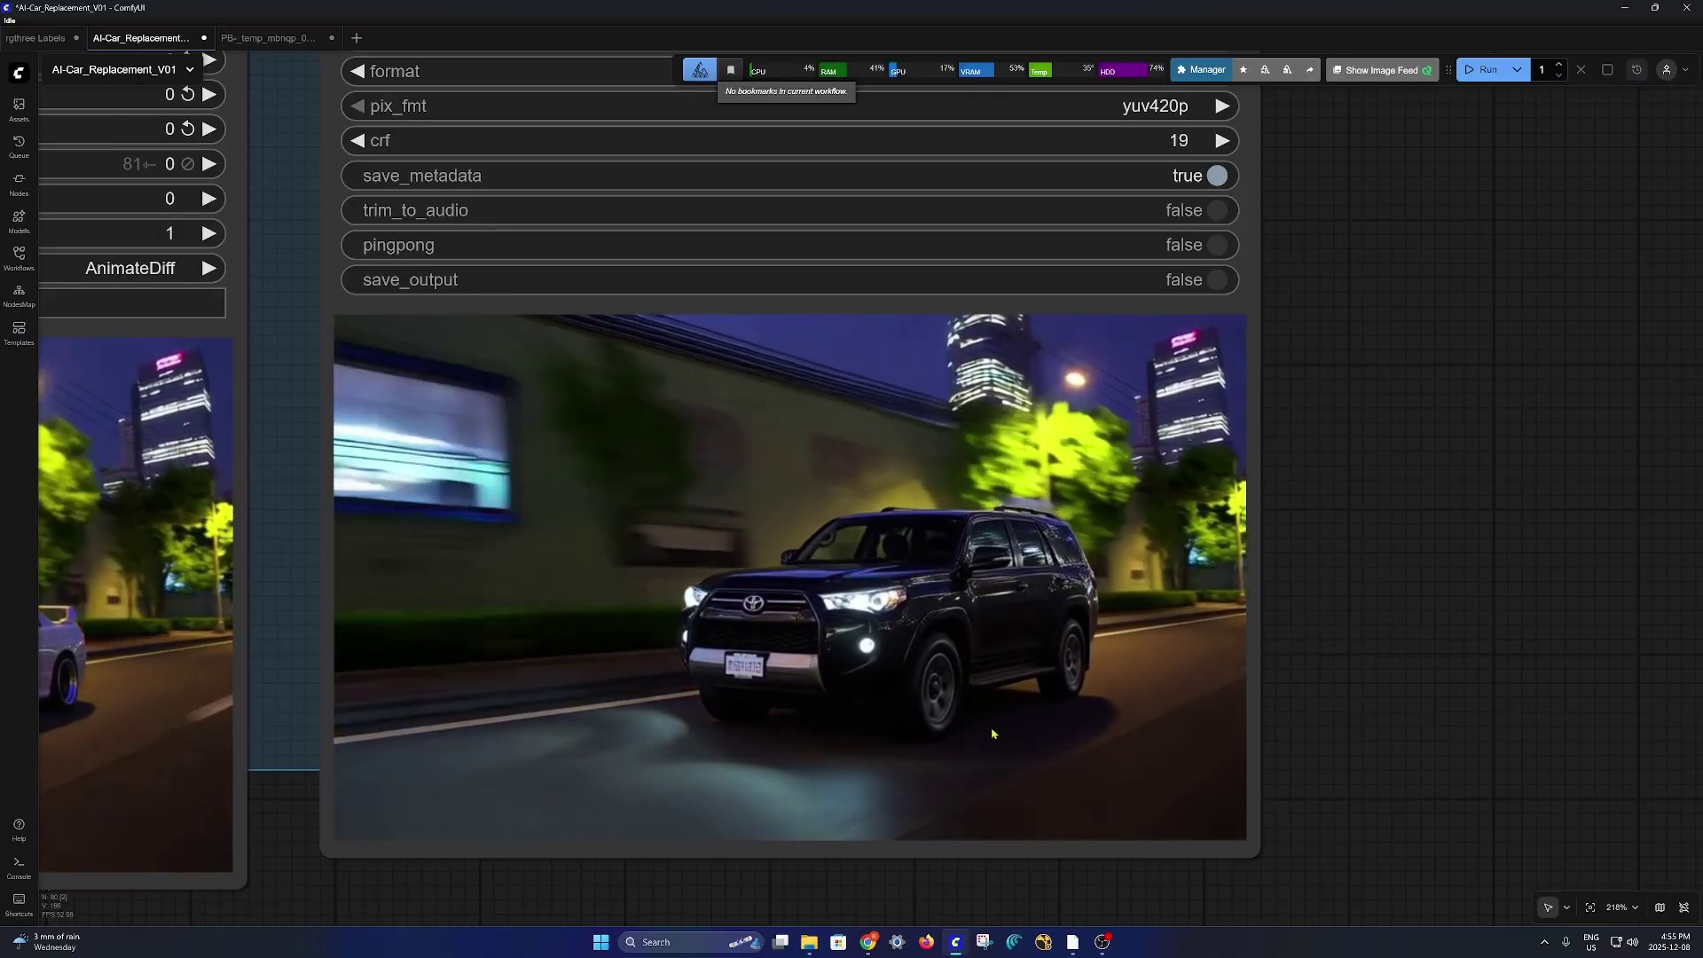
scroll(1077, 662, up, 7)
scroll(892, 611, down, 5)
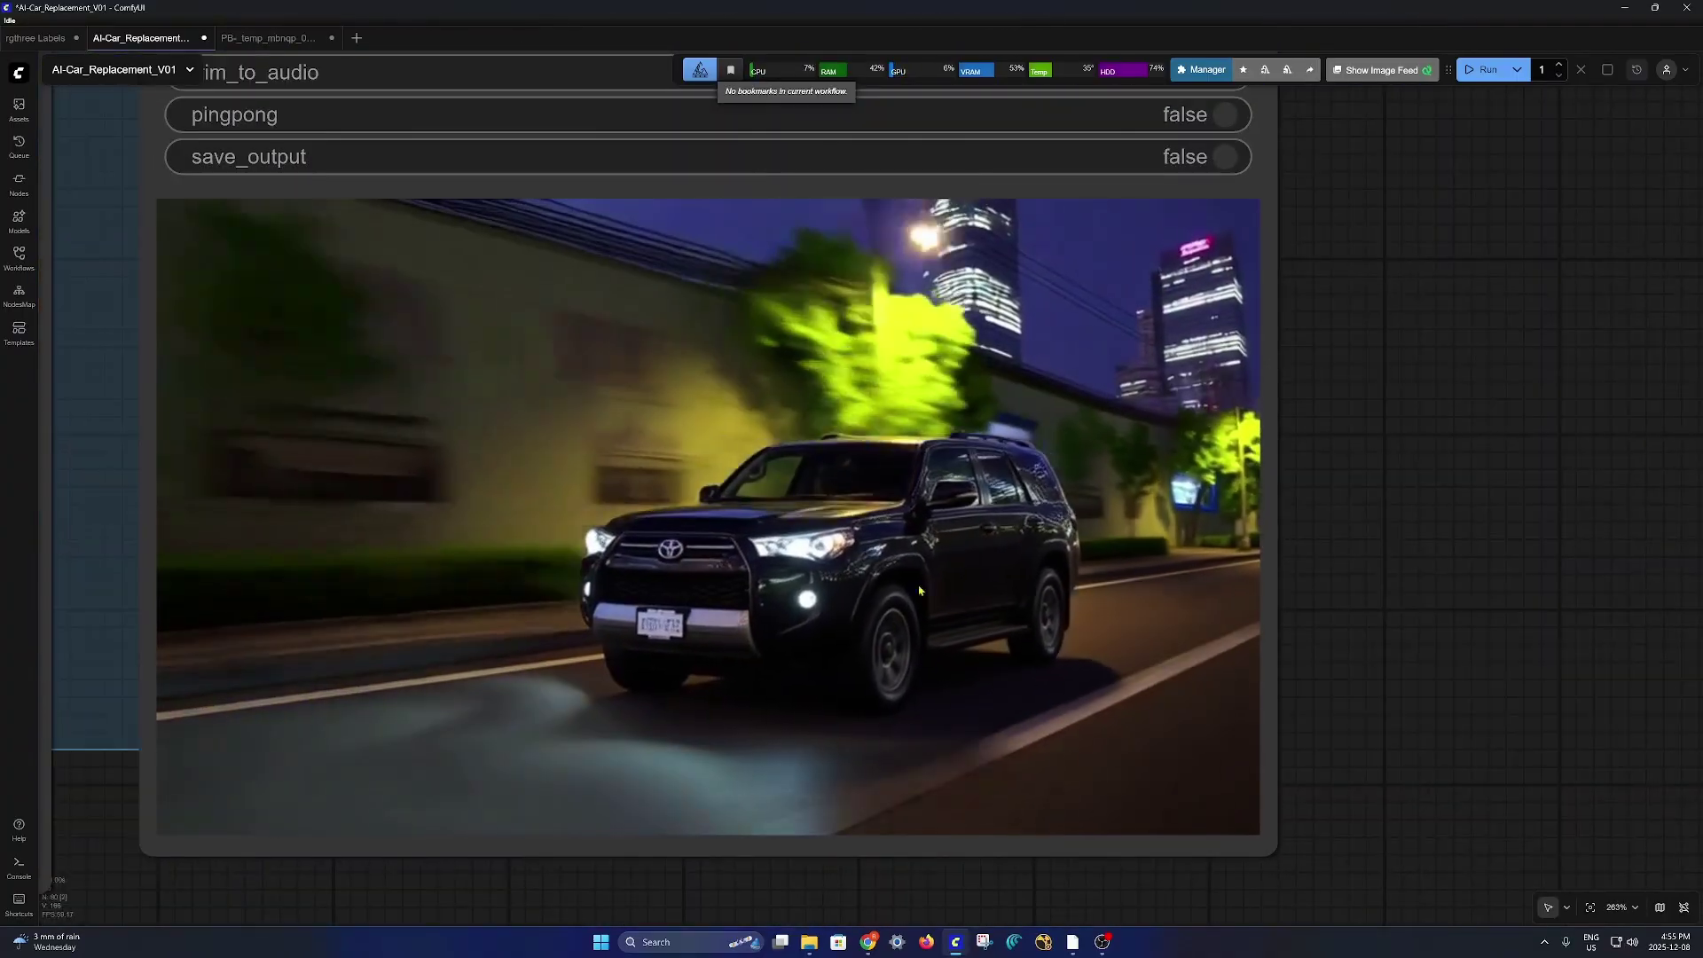
scroll(872, 684, down, 3)
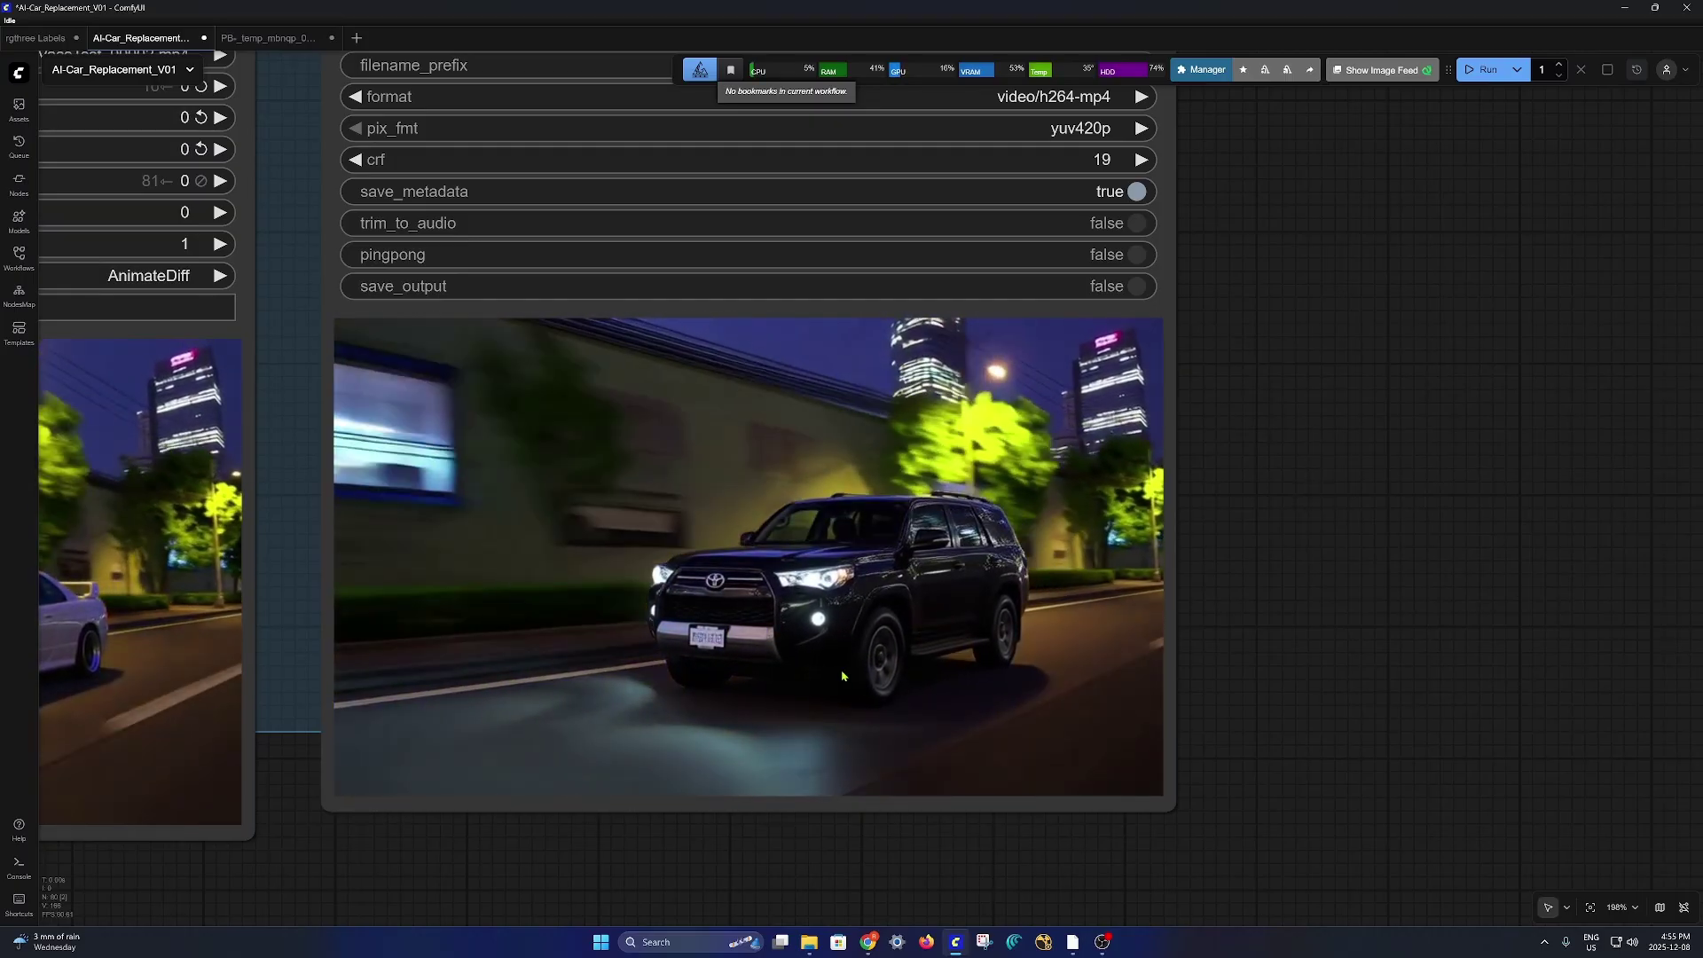
drag(1327, 629, 1353, 710)
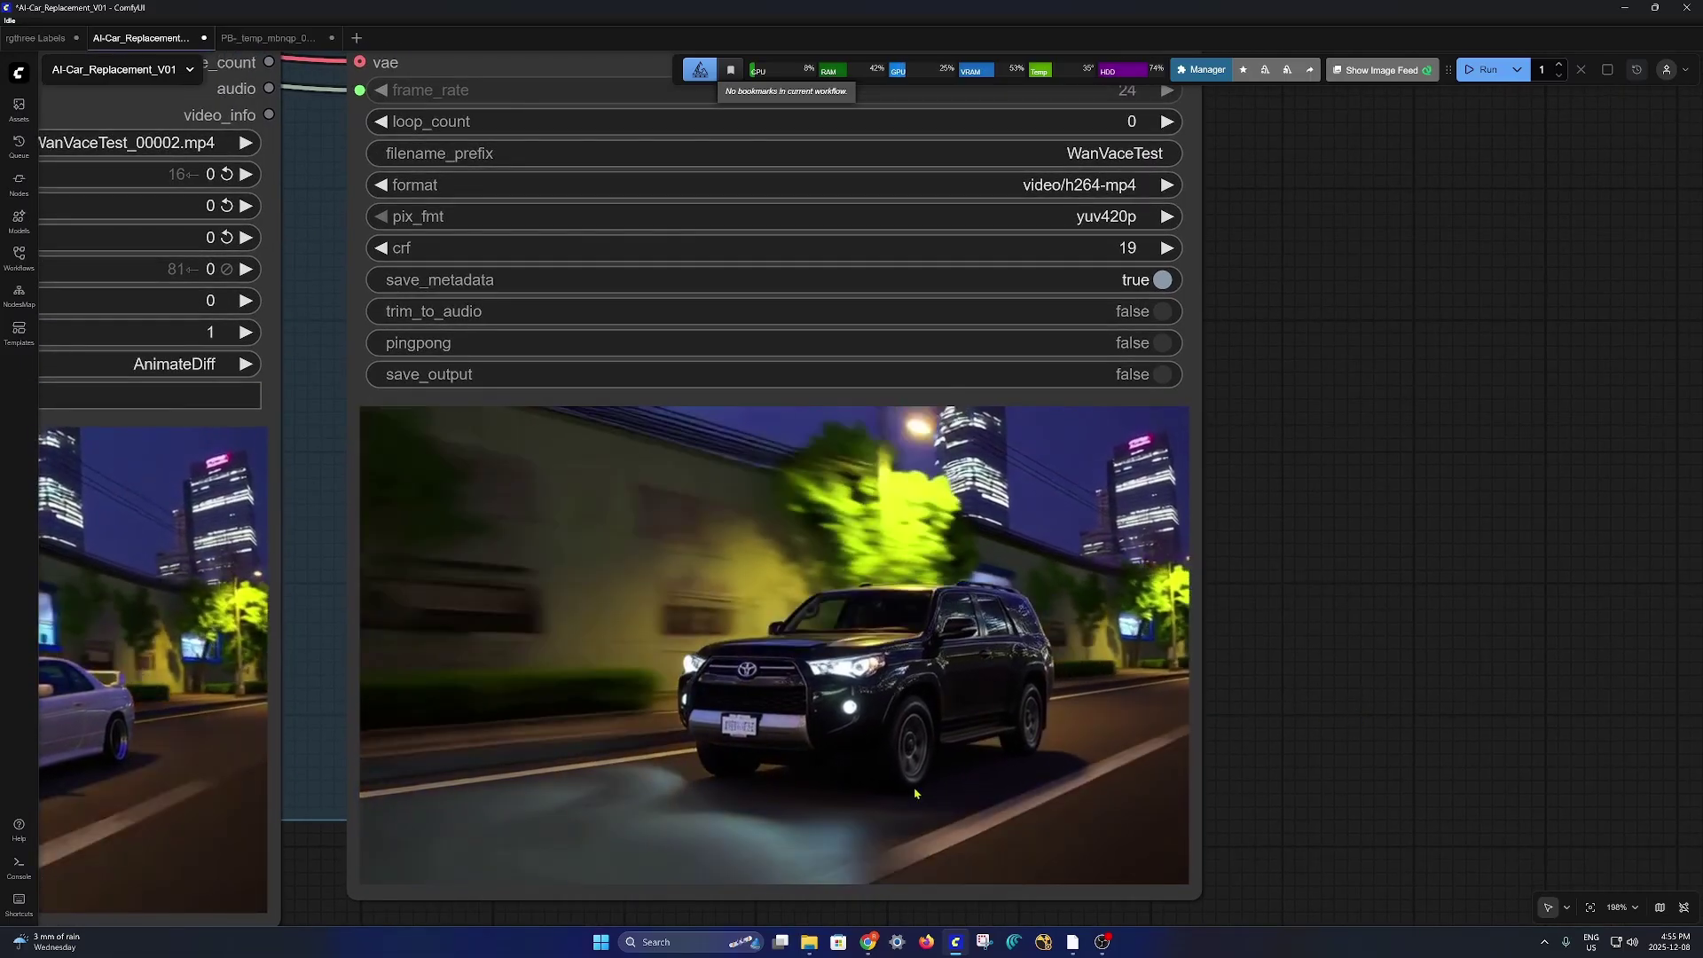
drag(1267, 772, 1256, 732)
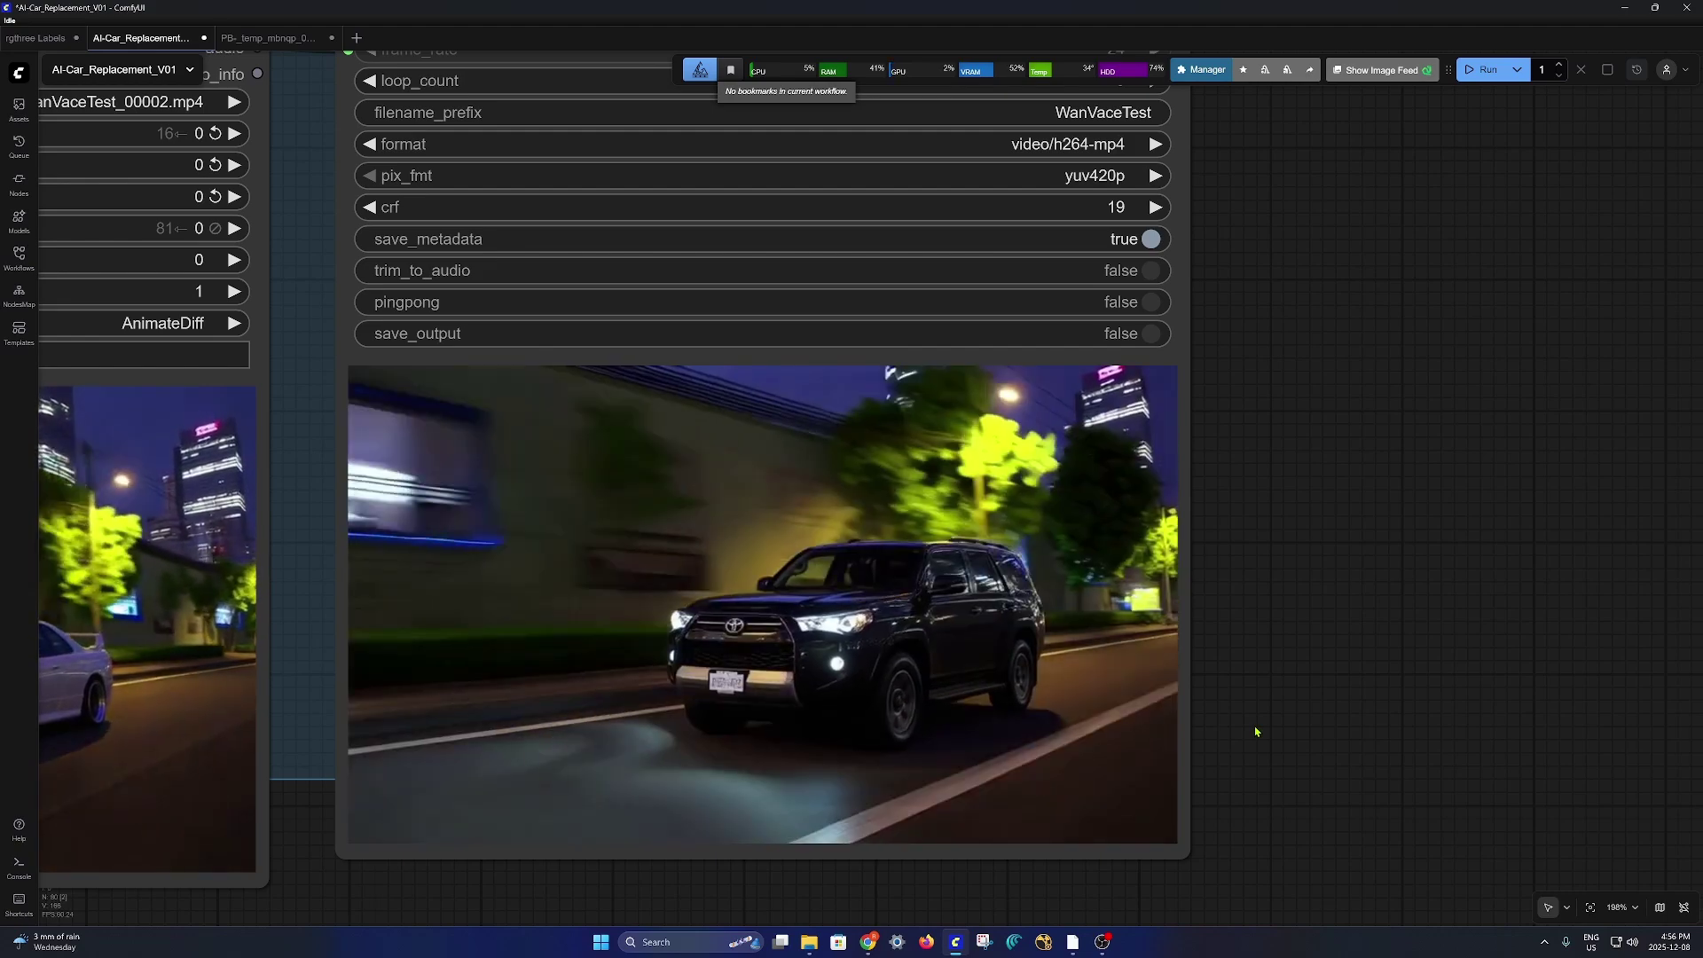
scroll(1327, 699, down, 4)
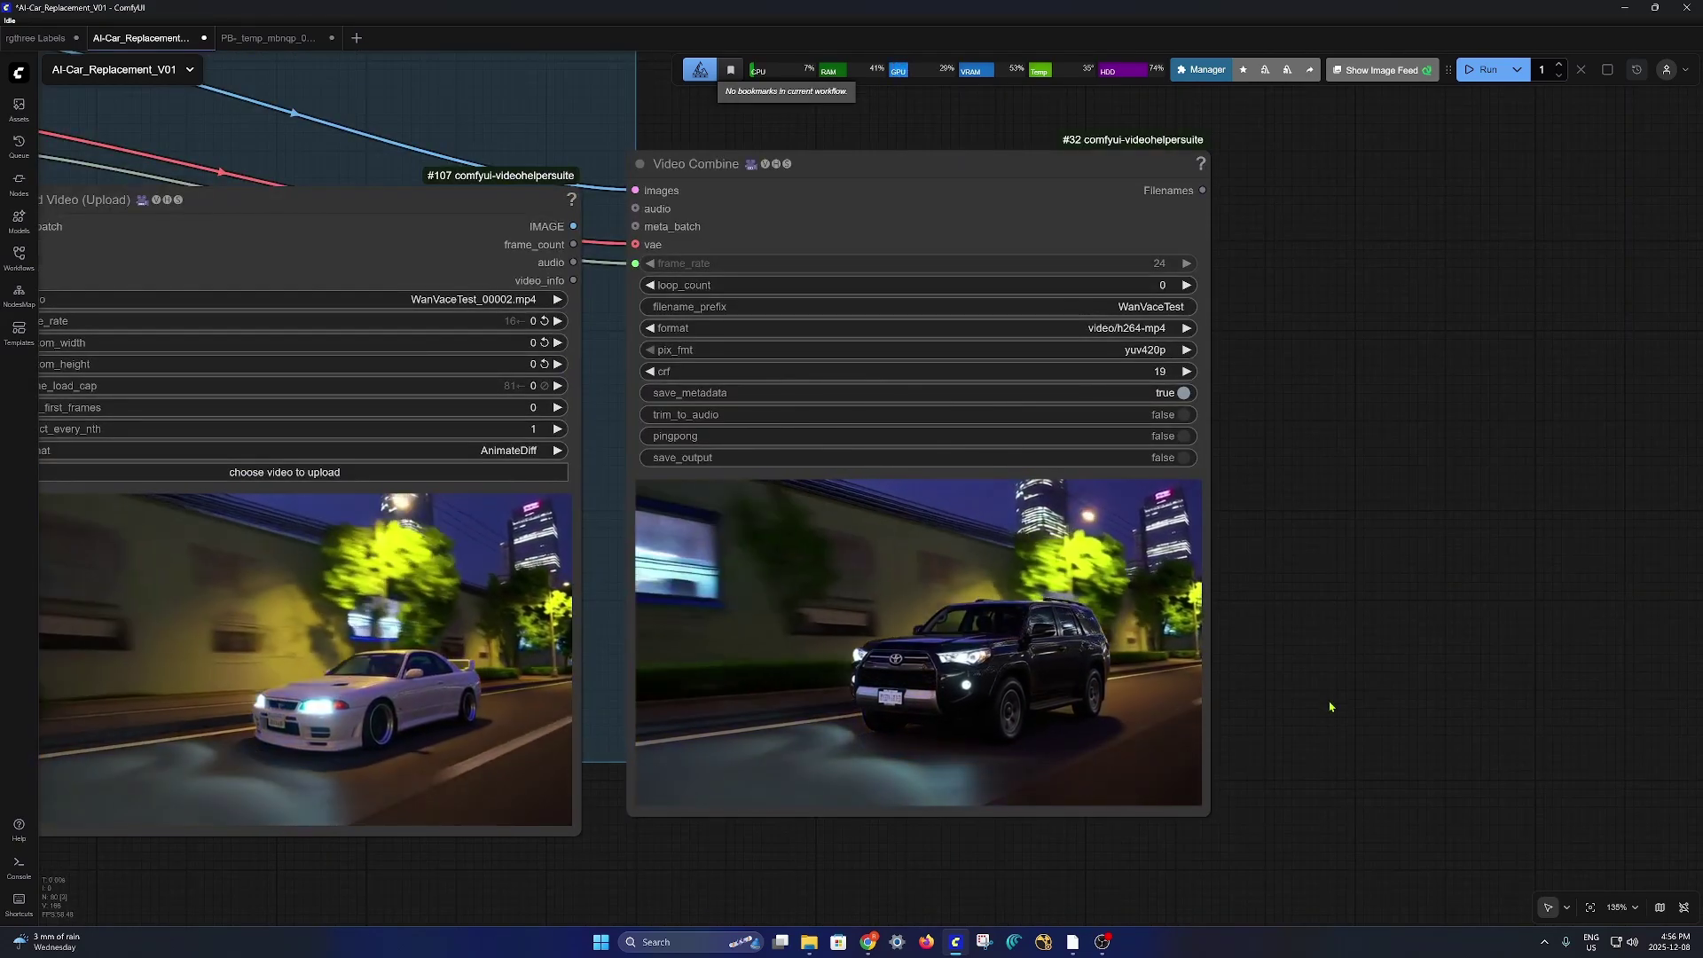